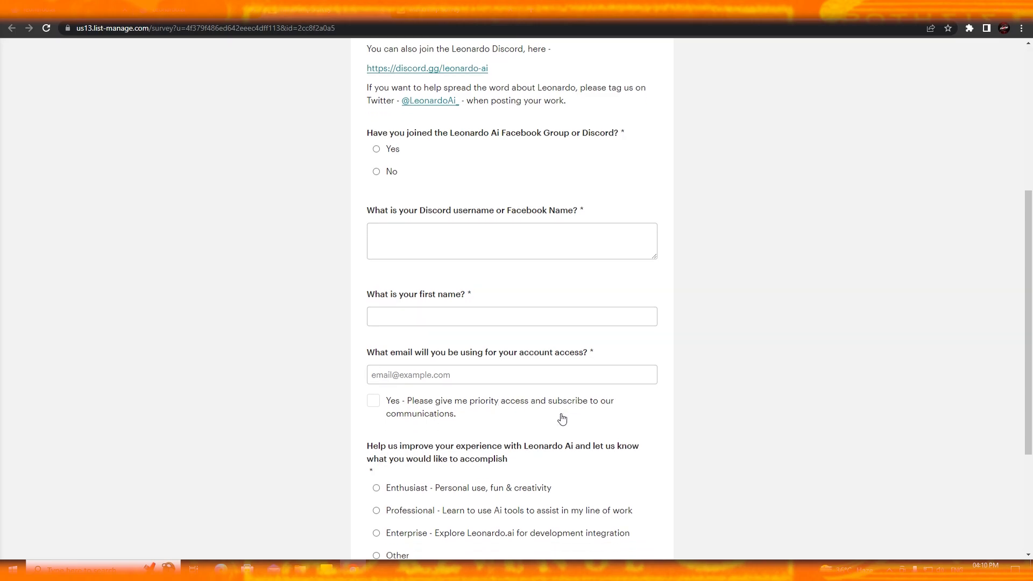
{"action": "scroll", "coordinate": [576, 418], "scroll_direction": "up", "scroll_amount": 3}
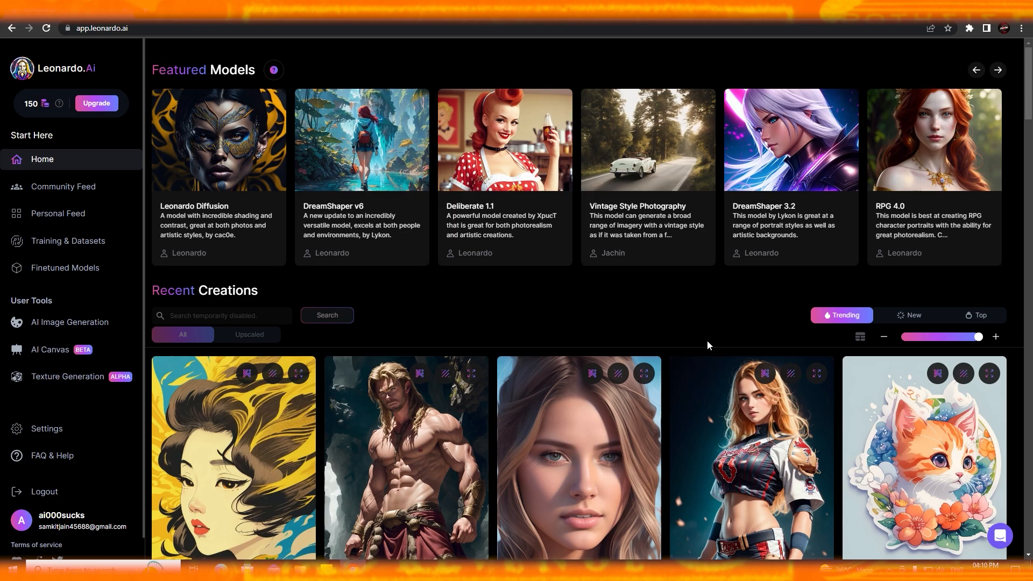
Step: View the details of the Vintage Style Photography featured model and browse forward through the other featured models
{"action": "left_click", "coordinate": [660, 225]}
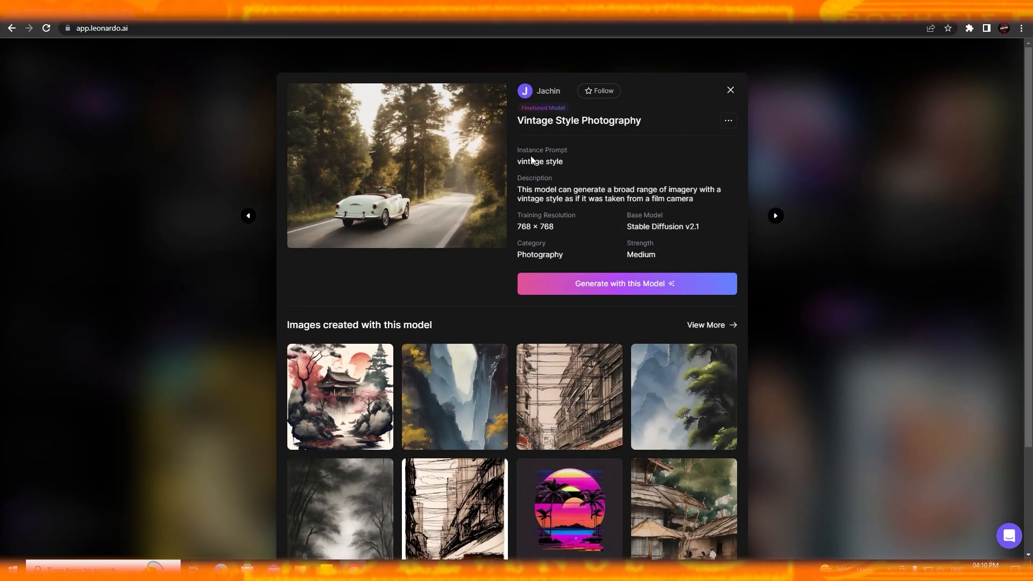
{"action": "left_click", "coordinate": [731, 90]}
{"action": "left_click", "coordinate": [998, 71]}
{"action": "left_click", "coordinate": [998, 70]}
{"action": "left_click", "coordinate": [998, 70]}
{"action": "left_click", "coordinate": [998, 70]}
{"action": "left_click", "coordinate": [998, 70]}
{"action": "left_click", "coordinate": [998, 70]}
{"action": "left_click", "coordinate": [997, 70]}
{"action": "left_click", "coordinate": [997, 69]}
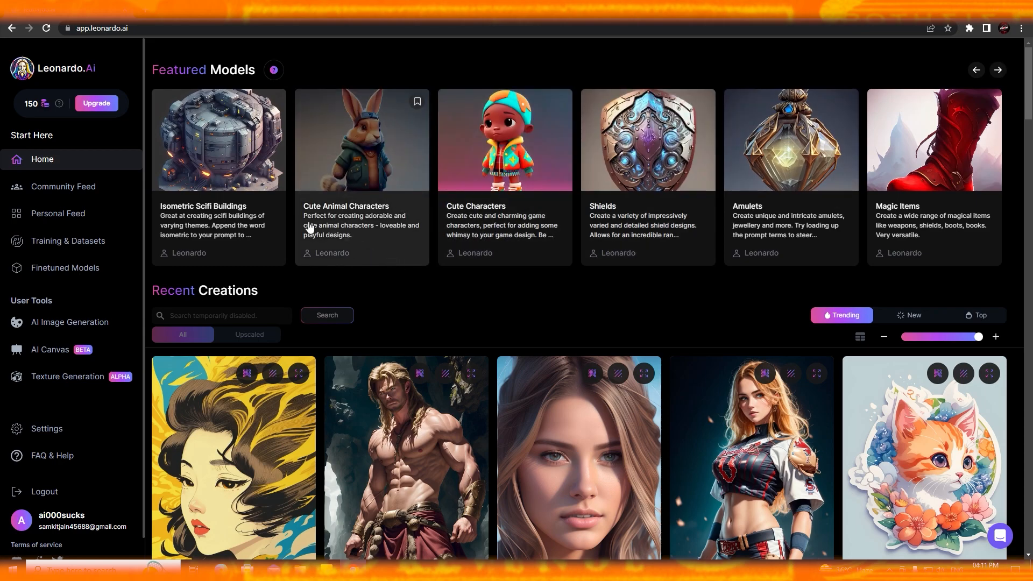
Step: Open the Cute Characters featured model and examine its description and the images created with it
{"action": "left_click", "coordinate": [506, 207]}
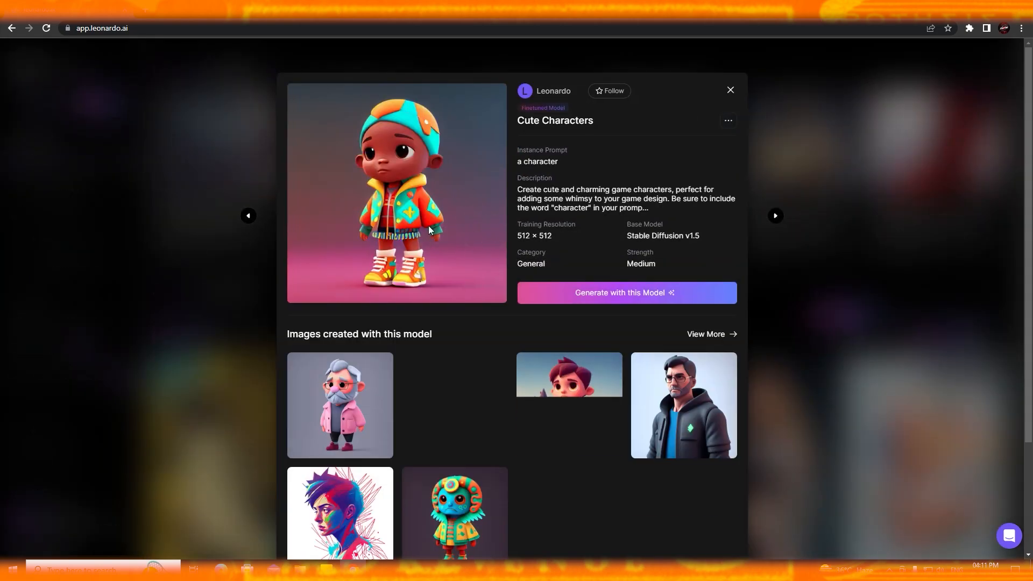
{"action": "scroll", "coordinate": [472, 260], "scroll_direction": "down", "scroll_amount": 3}
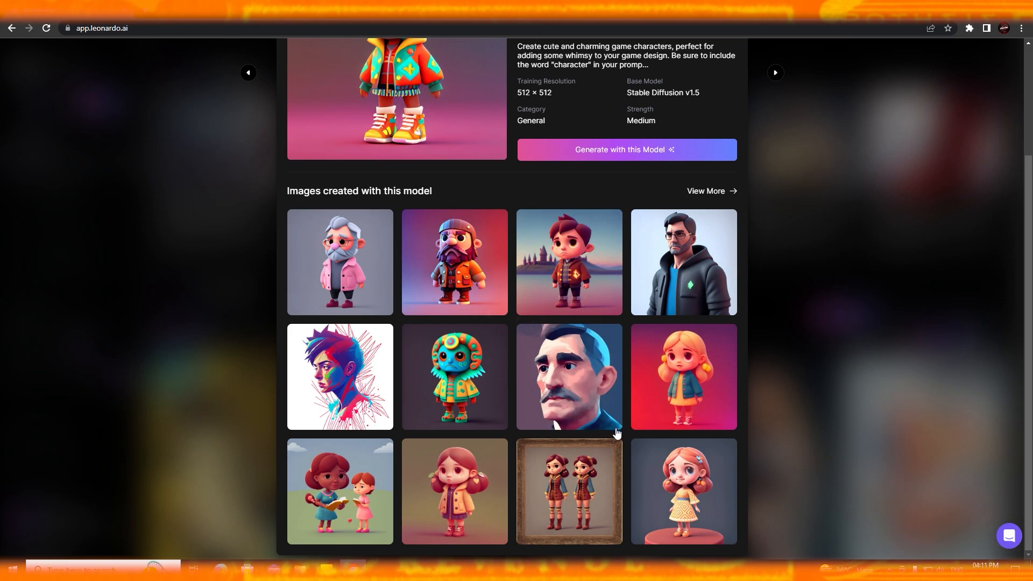
{"action": "scroll", "coordinate": [538, 344], "scroll_direction": "up", "scroll_amount": 3}
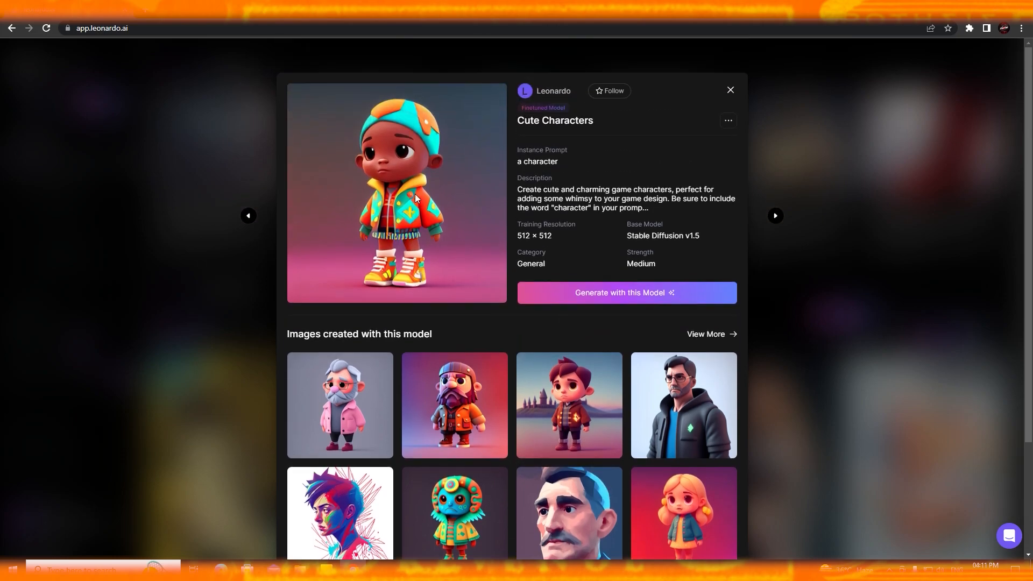
{"action": "scroll", "coordinate": [576, 410], "scroll_direction": "down", "scroll_amount": 3}
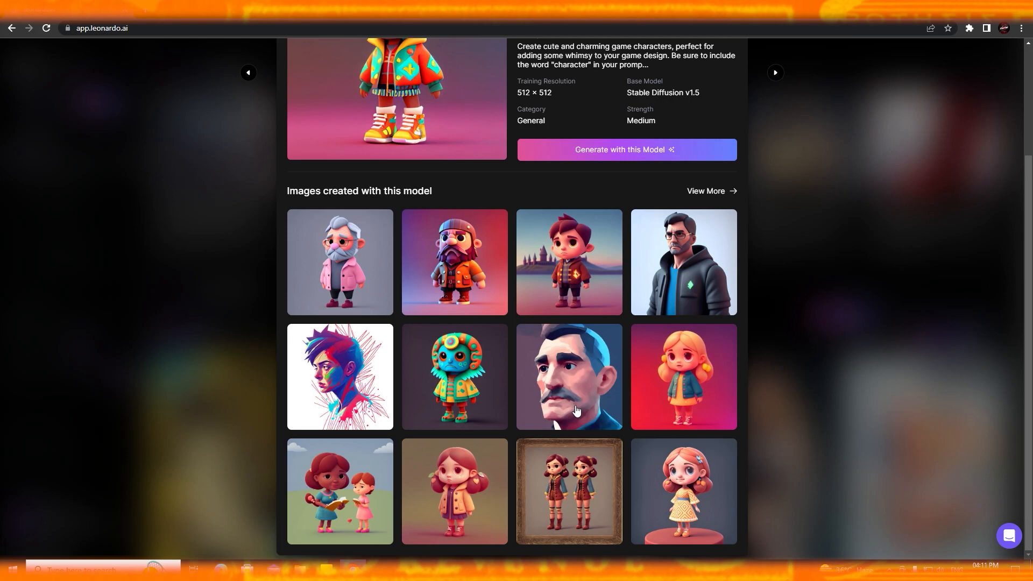
{"action": "scroll", "coordinate": [576, 410], "scroll_direction": "up", "scroll_amount": 3}
Step: Return to the start of the featured models and view the details of the Leonardo Diffusion model
{"action": "left_click", "coordinate": [978, 70]}
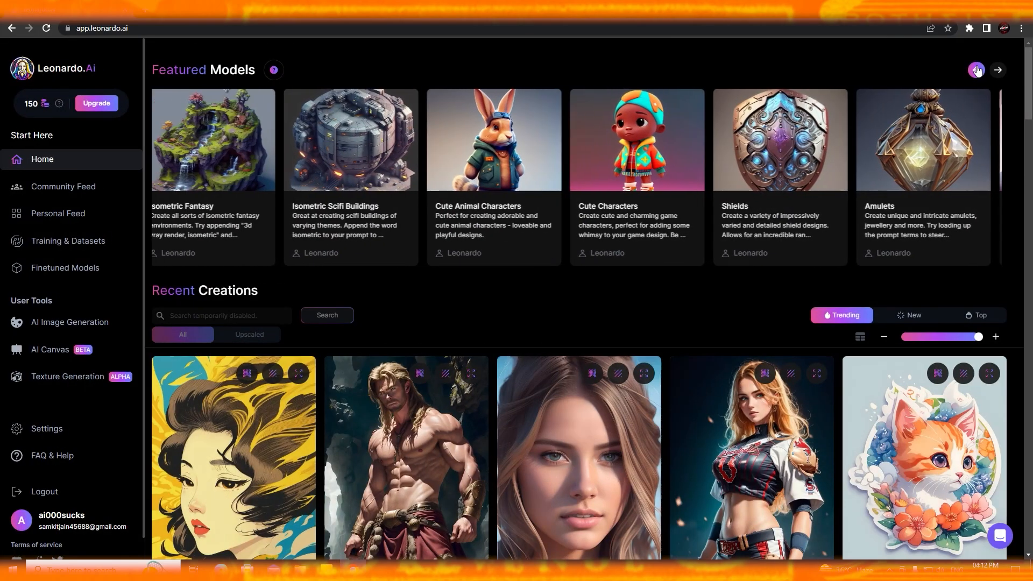
{"action": "left_click", "coordinate": [978, 70]}
{"action": "left_click", "coordinate": [978, 70]}
{"action": "left_click", "coordinate": [978, 70]}
{"action": "left_click", "coordinate": [978, 71]}
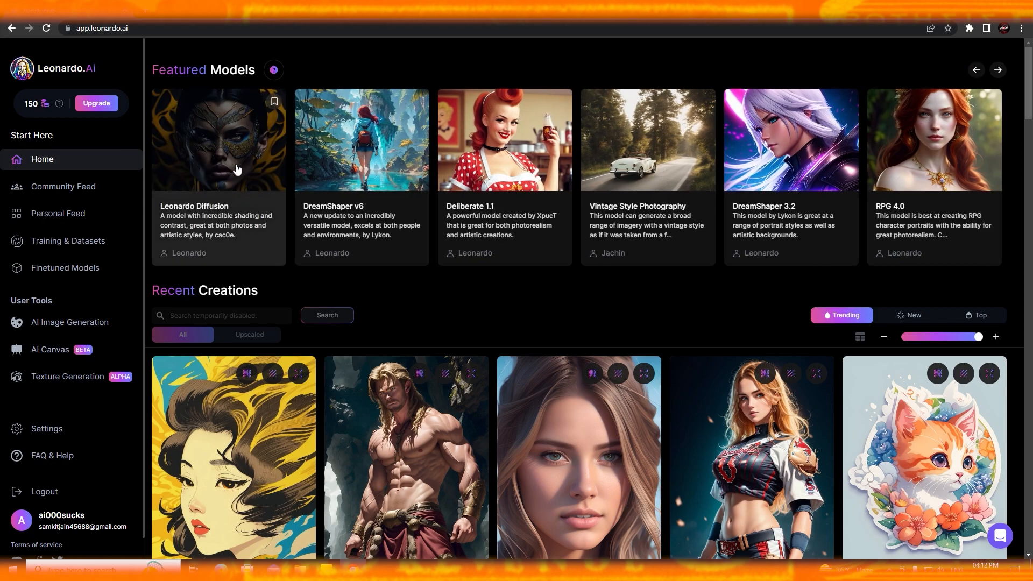
{"action": "left_click", "coordinate": [231, 257]}
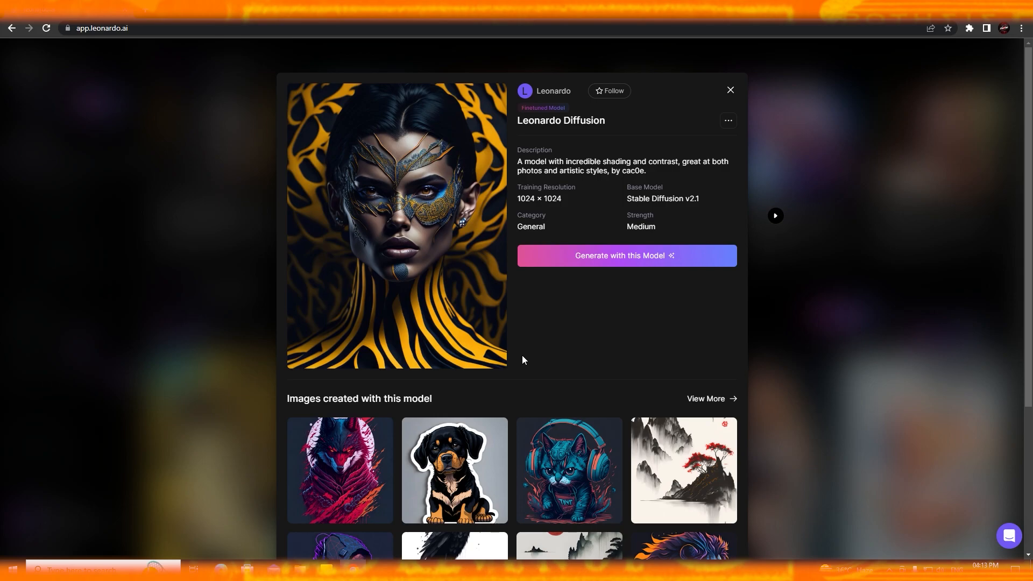
{"action": "left_click", "coordinate": [731, 89]}
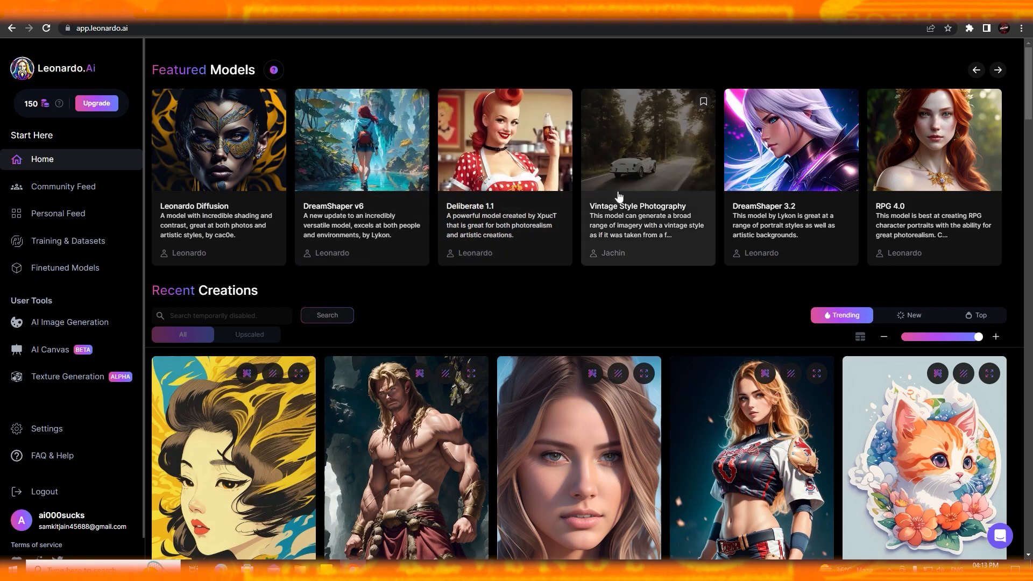
Step: Browse forward through the featured models to see the rest of the selection
{"action": "left_click", "coordinate": [998, 71]}
{"action": "left_click", "coordinate": [999, 72]}
{"action": "left_click", "coordinate": [999, 72]}
{"action": "left_click", "coordinate": [999, 73]}
{"action": "left_click", "coordinate": [999, 72]}
{"action": "left_click", "coordinate": [999, 73]}
{"action": "left_click", "coordinate": [999, 73]}
{"action": "left_click", "coordinate": [999, 72]}
{"action": "left_click", "coordinate": [999, 72]}
{"action": "left_click", "coordinate": [1000, 72]}
{"action": "left_click", "coordinate": [999, 73]}
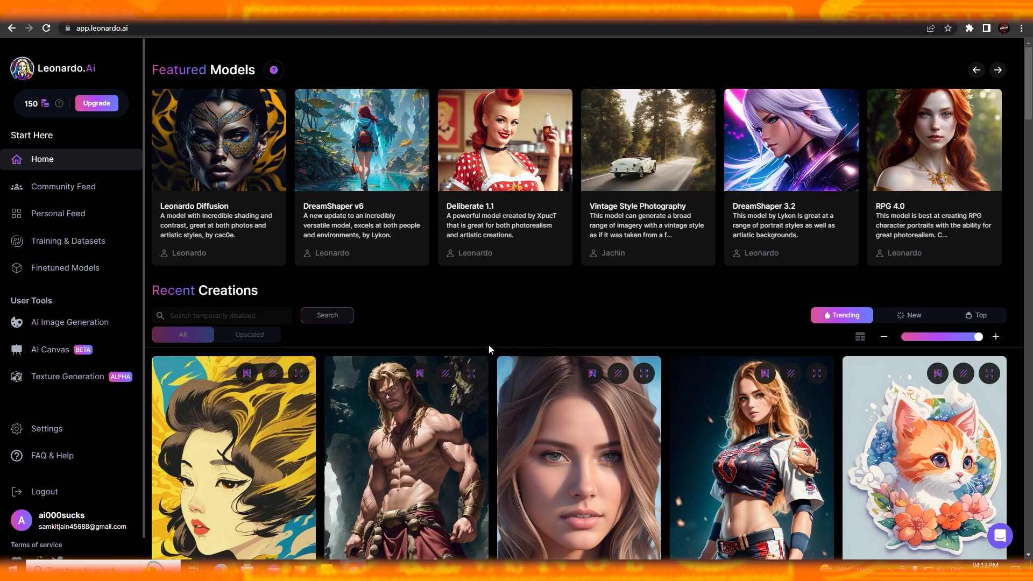
Step: Look through Recent Creations, sorting them by New and finally by Top
{"action": "mouse_move", "coordinate": [608, 419]}
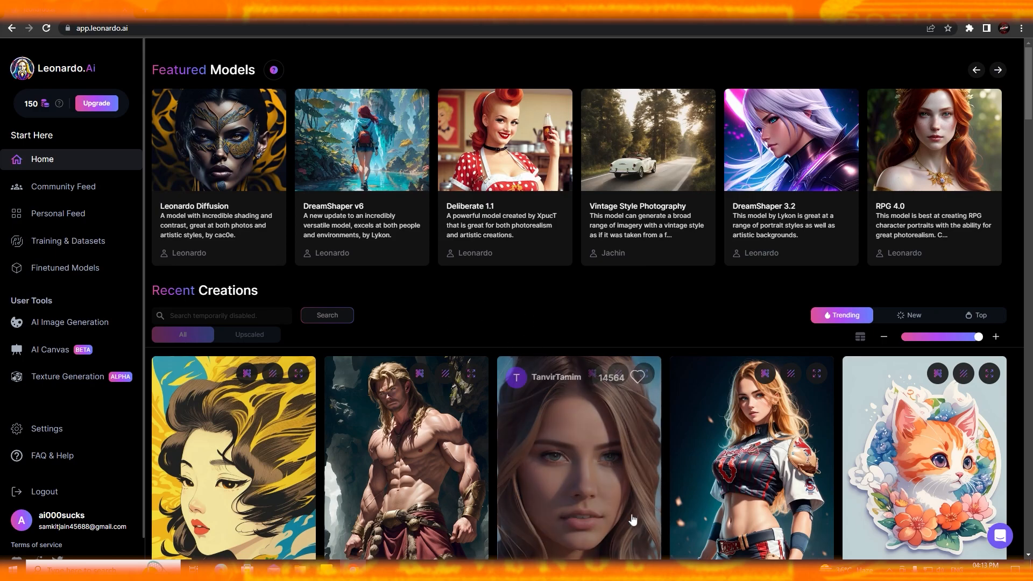
{"action": "scroll", "coordinate": [636, 510], "scroll_direction": "down", "scroll_amount": 2}
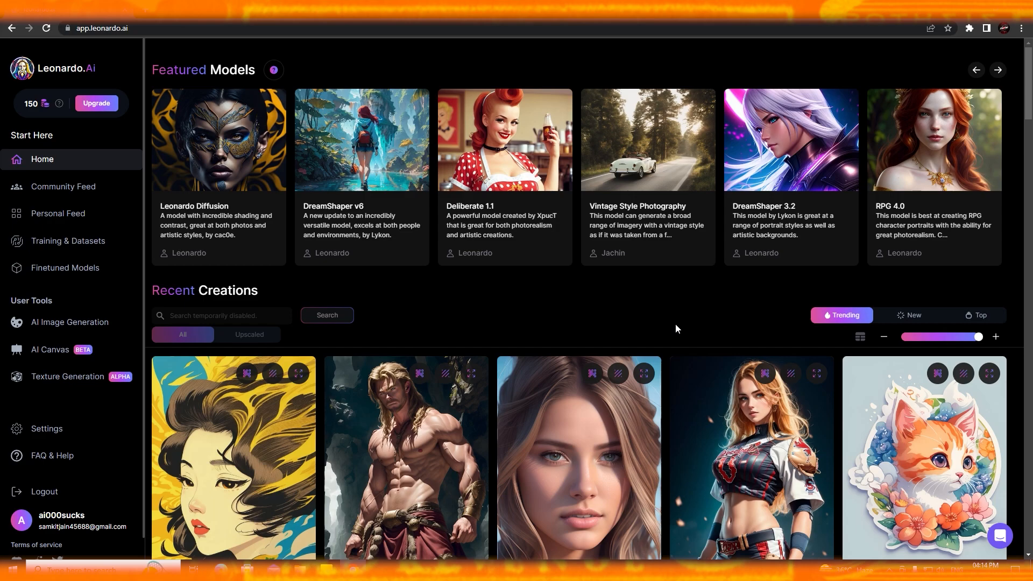
{"action": "left_click", "coordinate": [909, 315]}
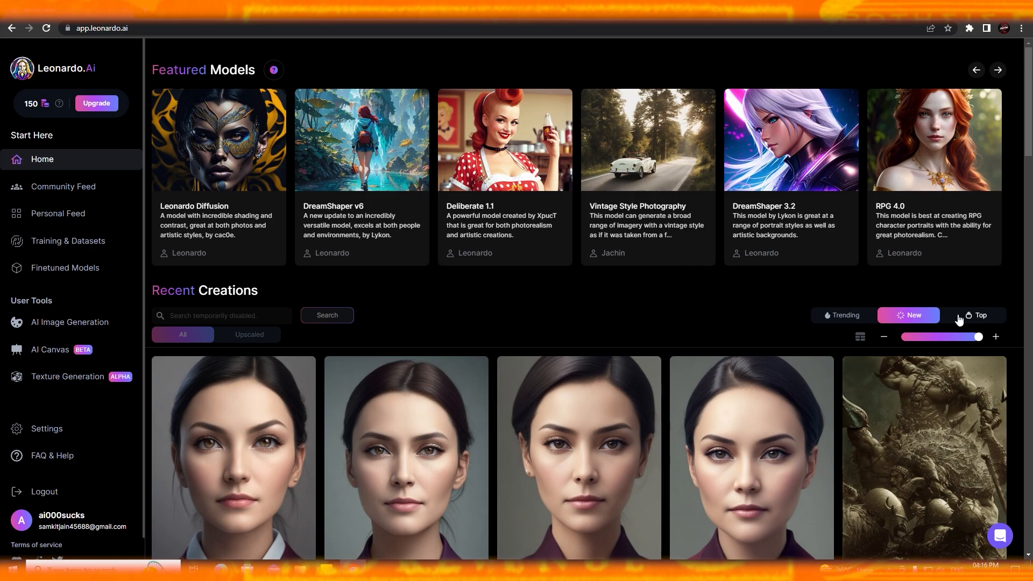
{"action": "left_click", "coordinate": [959, 317]}
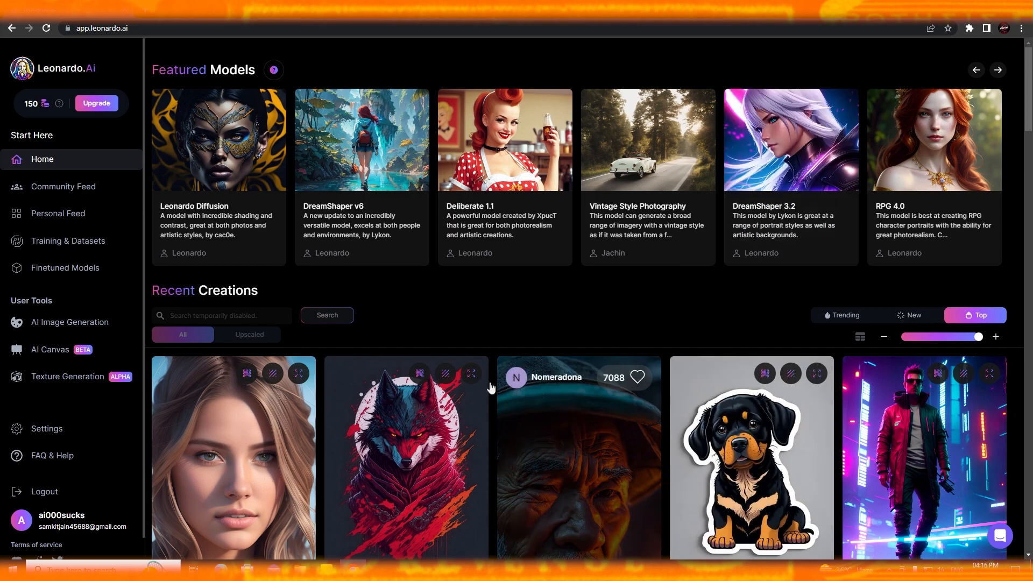
Step: Open the evil ninja wolf illustration in Recent Creations and follow its creator
{"action": "left_click", "coordinate": [426, 435]}
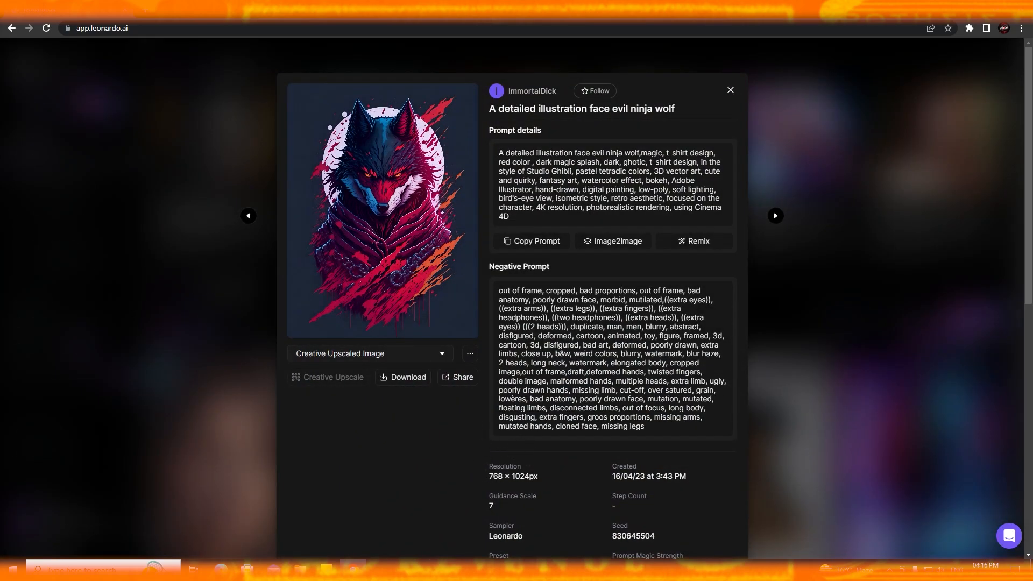
{"action": "left_click", "coordinate": [606, 92]}
{"action": "left_click", "coordinate": [730, 89]}
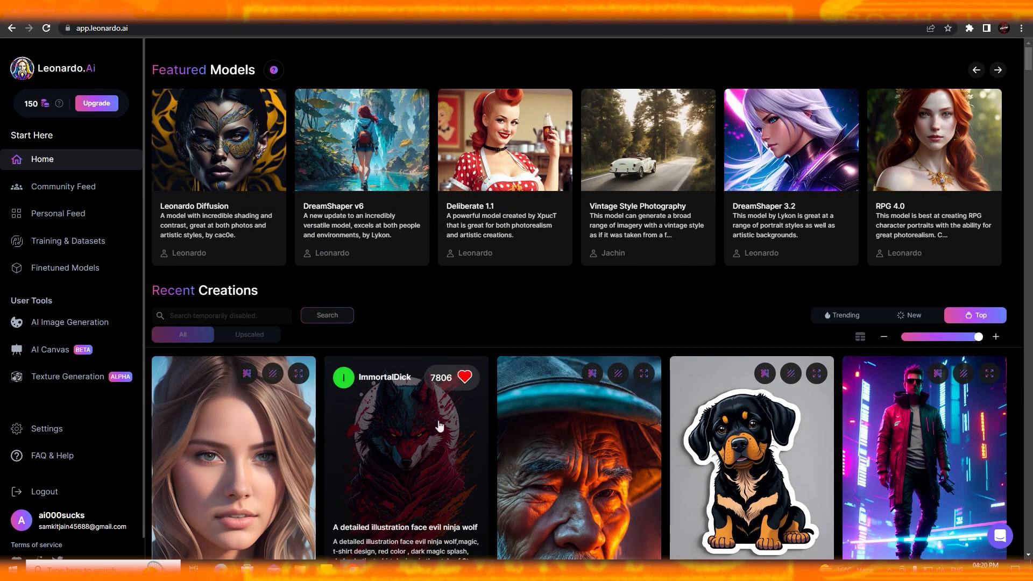
Step: Reopen the evil ninja wolf illustration and examine its prompts, resolution, guidance scale and preset
{"action": "left_click", "coordinate": [425, 448]}
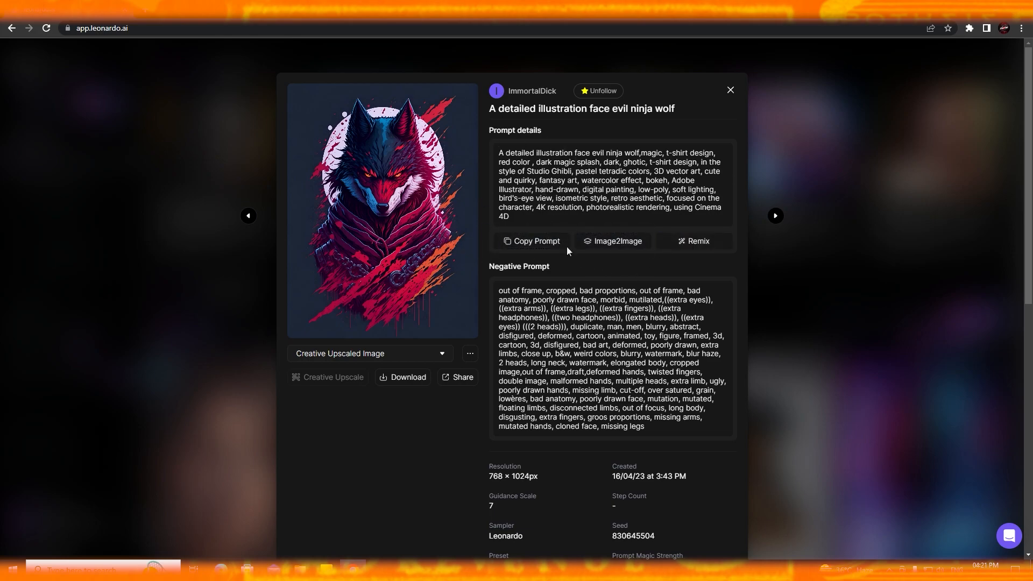
{"action": "scroll", "coordinate": [560, 470], "scroll_direction": "down", "scroll_amount": 4}
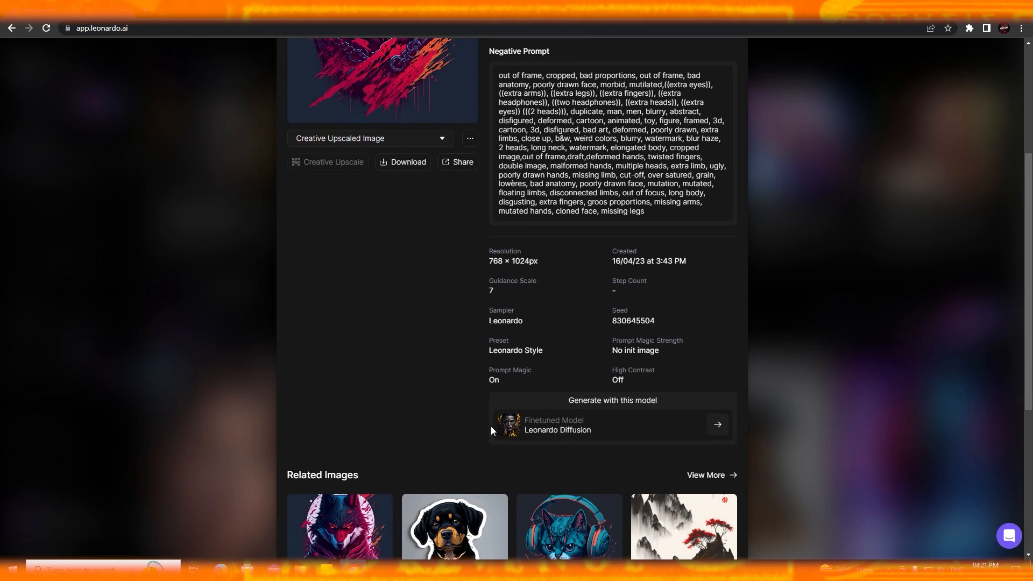
{"action": "scroll", "coordinate": [491, 426], "scroll_direction": "up", "scroll_amount": 4}
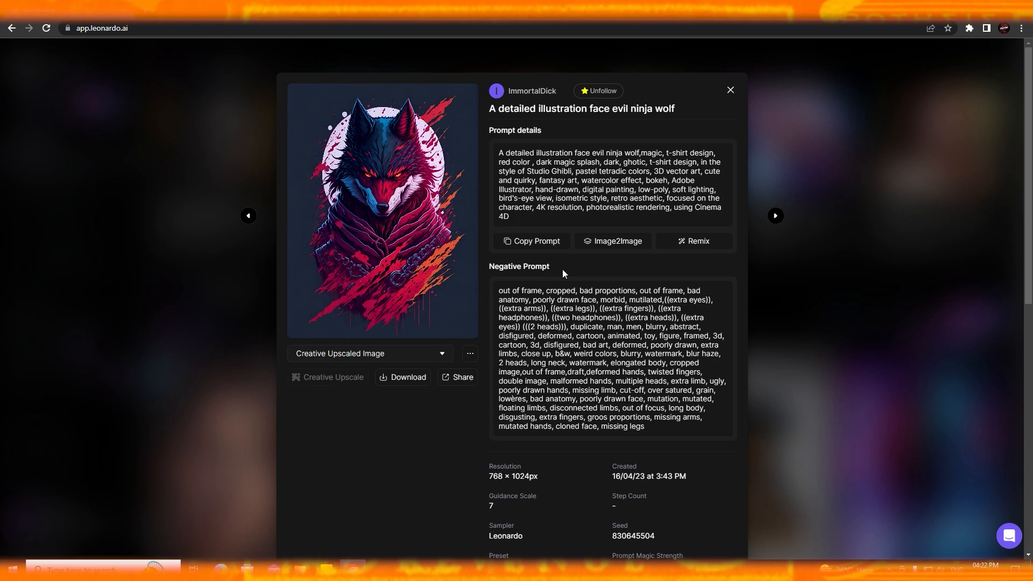
{"action": "scroll", "coordinate": [603, 309], "scroll_direction": "down", "scroll_amount": 3}
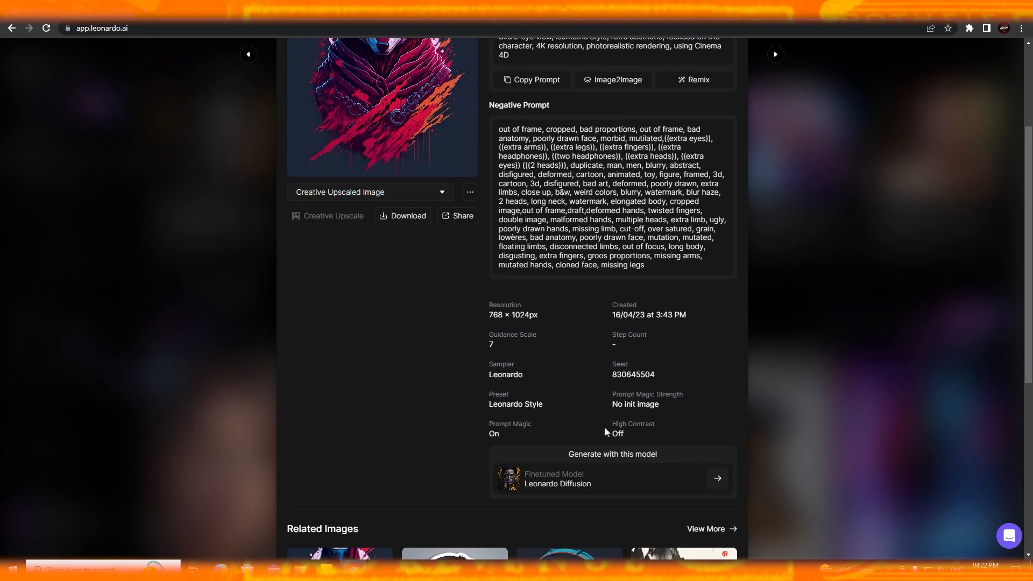
{"action": "left_click_drag", "start_coordinate": [488, 303], "coordinate": [537, 305]}
{"action": "left_click", "coordinate": [524, 341]}
{"action": "left_click_drag", "start_coordinate": [495, 339], "coordinate": [535, 345]}
{"action": "left_click", "coordinate": [556, 347]}
{"action": "double_click", "coordinate": [489, 344]}
{"action": "left_click_drag", "start_coordinate": [490, 335], "coordinate": [541, 341]}
{"action": "left_click", "coordinate": [556, 356]}
{"action": "left_click_drag", "start_coordinate": [482, 397], "coordinate": [523, 394]}
{"action": "left_click", "coordinate": [594, 367]}
Step: View the evil ninja wolf image enlarged, zoom in on it, and return to its details
{"action": "scroll", "coordinate": [593, 367], "scroll_direction": "up", "scroll_amount": 3}
{"action": "left_click", "coordinate": [404, 220]}
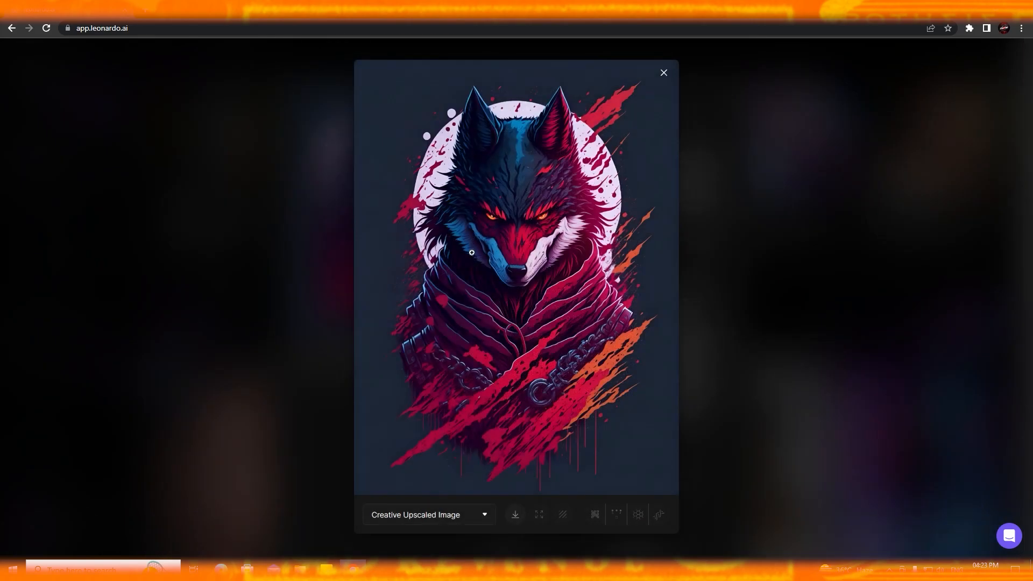
{"action": "left_click", "coordinate": [512, 231]}
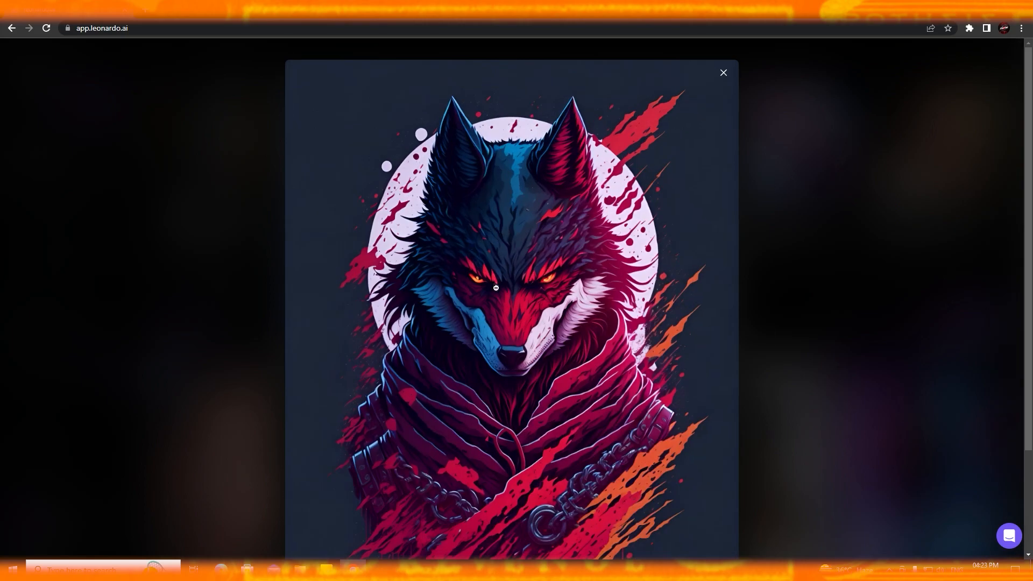
{"action": "left_click", "coordinate": [723, 73]}
Step: Examine the wolf image's Prompt Magic and High Contrast settings and the finetuned model used to generate it
{"action": "scroll", "coordinate": [644, 457], "scroll_direction": "down", "scroll_amount": 2}
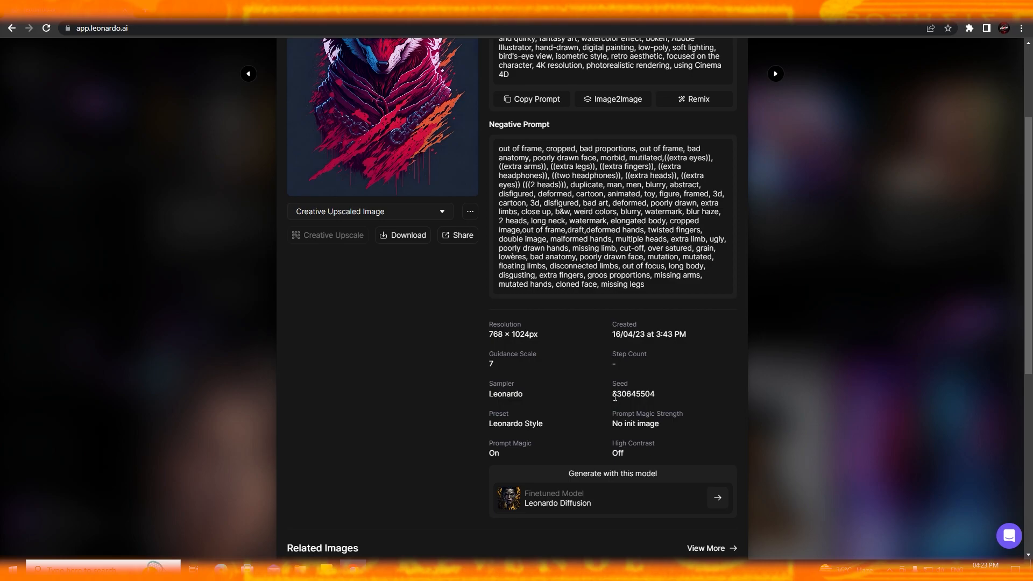
{"action": "scroll", "coordinate": [600, 401], "scroll_direction": "down", "scroll_amount": 2}
{"action": "left_click_drag", "start_coordinate": [489, 335], "coordinate": [518, 336]}
{"action": "left_click", "coordinate": [562, 334]}
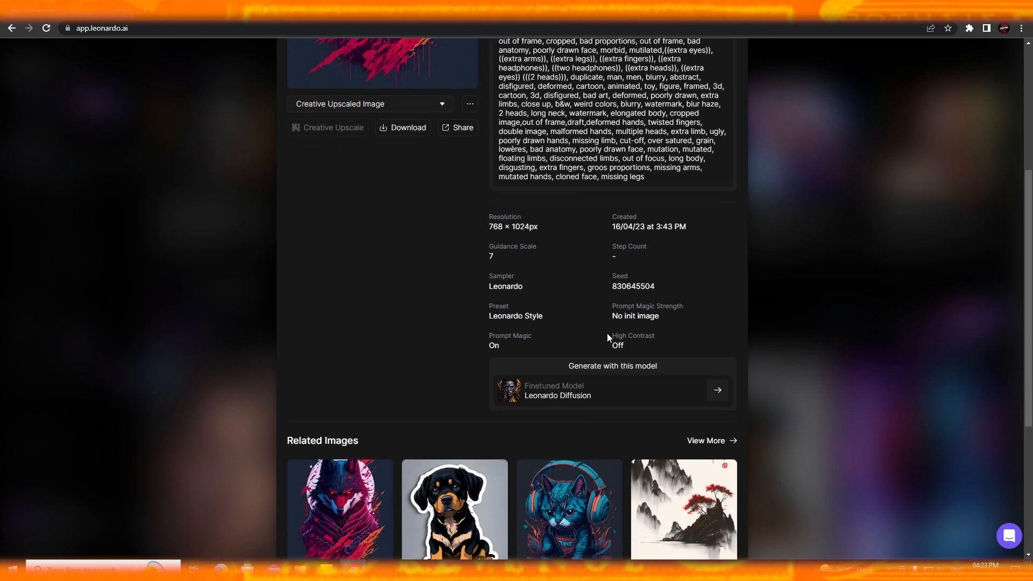
{"action": "scroll", "coordinate": [608, 337], "scroll_direction": "up", "scroll_amount": 2}
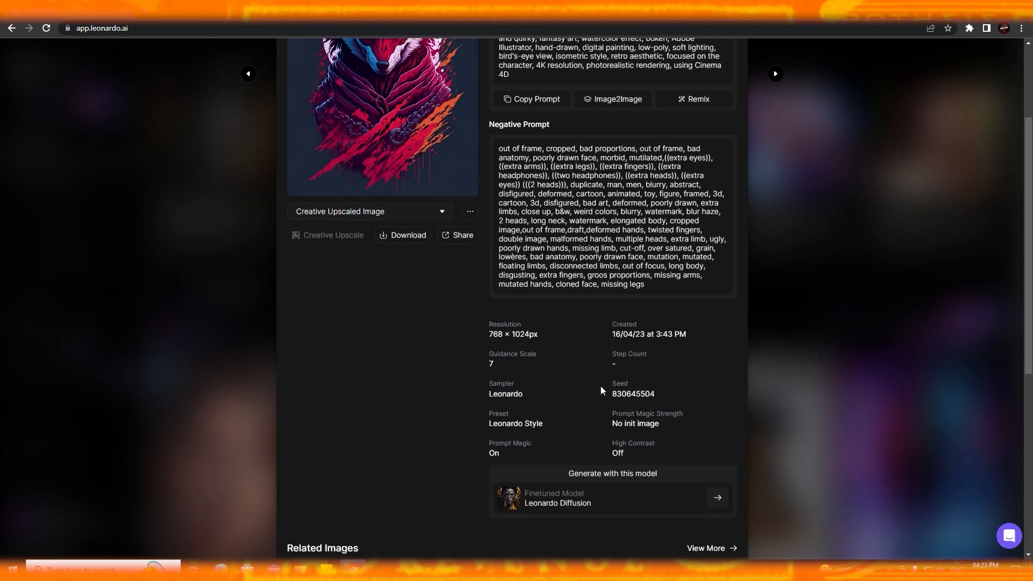
{"action": "left_click_drag", "start_coordinate": [613, 443], "coordinate": [660, 445]}
{"action": "left_click", "coordinate": [692, 447]}
{"action": "scroll", "coordinate": [589, 429], "scroll_direction": "down", "scroll_amount": 2}
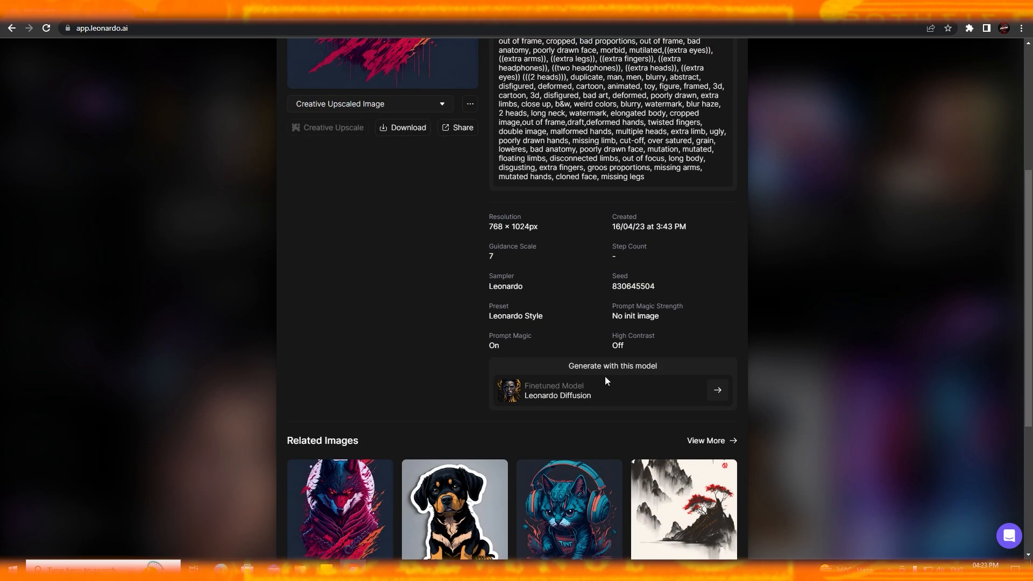
{"action": "left_click_drag", "start_coordinate": [531, 398], "coordinate": [577, 398]}
{"action": "left_click", "coordinate": [592, 421]}
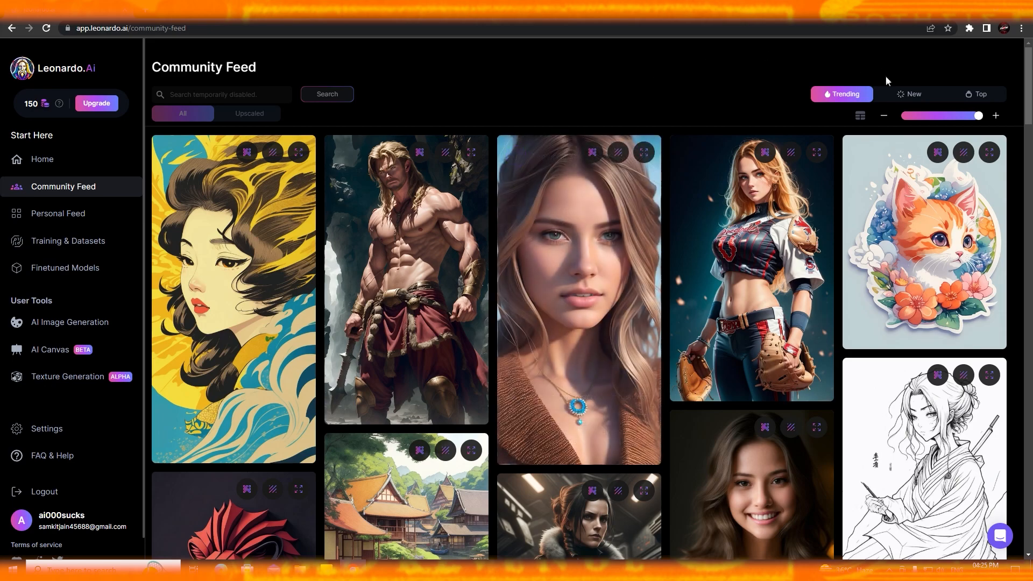
Step: Sort the Community Feed by New and finally by Top
{"action": "left_click", "coordinate": [911, 94]}
{"action": "left_click", "coordinate": [987, 95]}
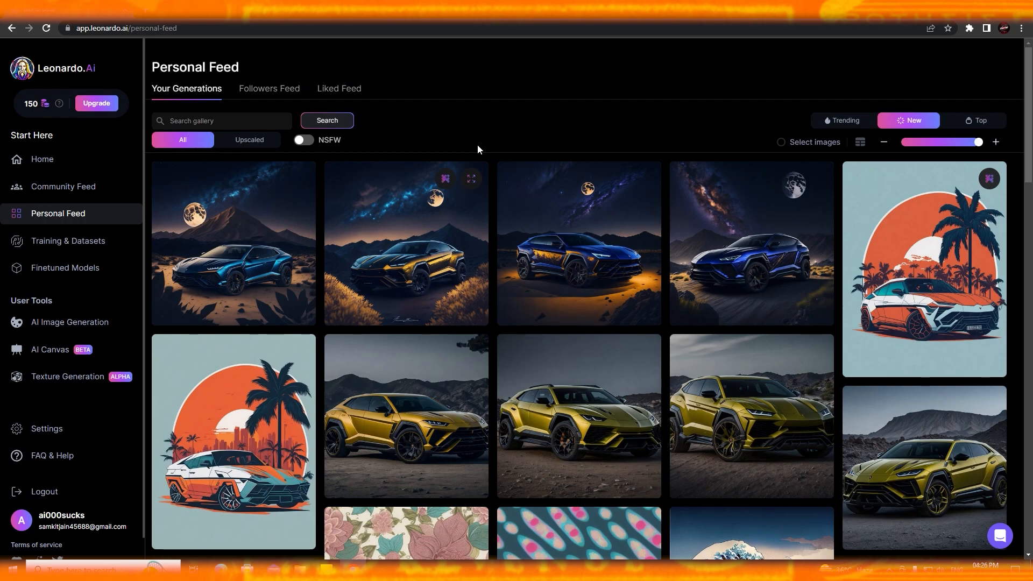
Step: Browse the Followers Feed and the Liked Feed within the Personal Feed
{"action": "left_click", "coordinate": [285, 90]}
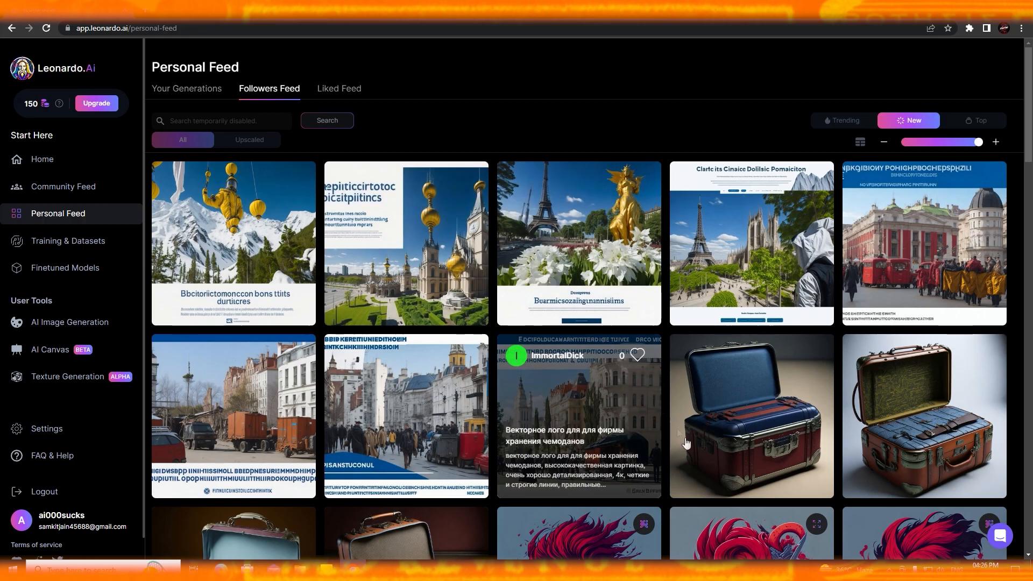
{"action": "scroll", "coordinate": [592, 430], "scroll_direction": "down", "scroll_amount": 3}
{"action": "scroll", "coordinate": [465, 300], "scroll_direction": "up", "scroll_amount": 3}
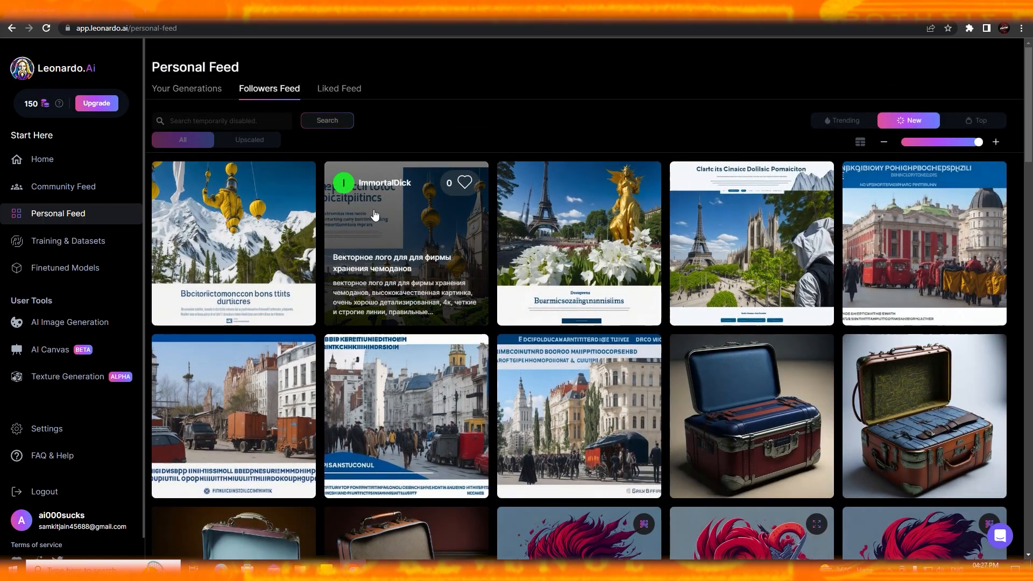
{"action": "left_click", "coordinate": [339, 88]}
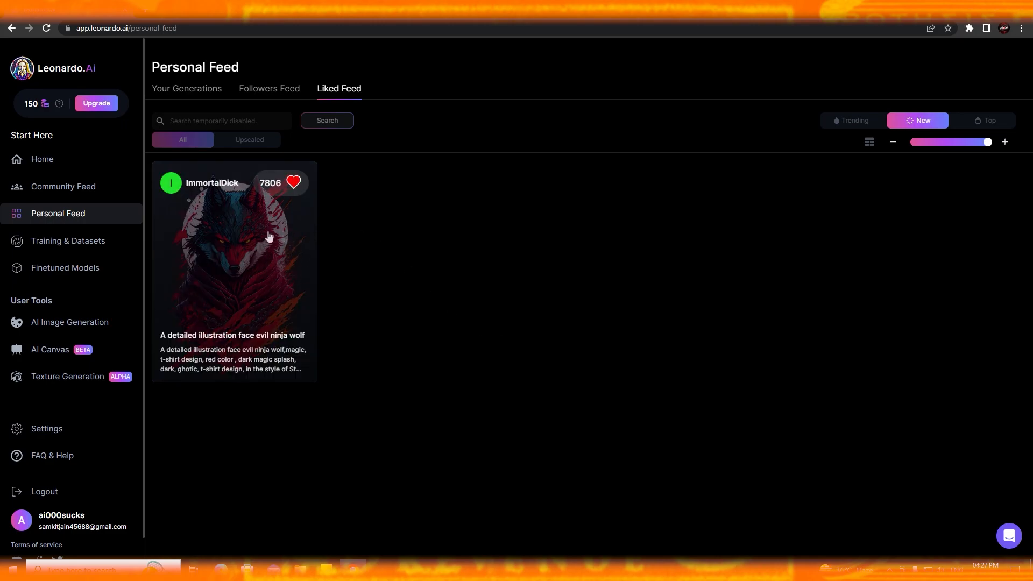
Step: View the Training & Datasets page and open the Finetuned Models page
{"action": "left_click", "coordinate": [97, 243]}
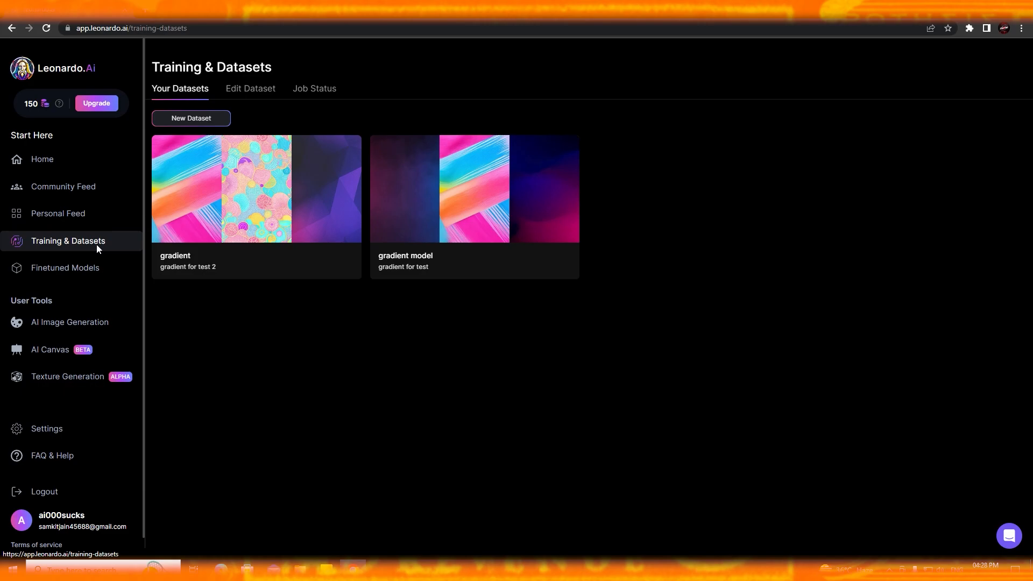
{"action": "left_click", "coordinate": [93, 269]}
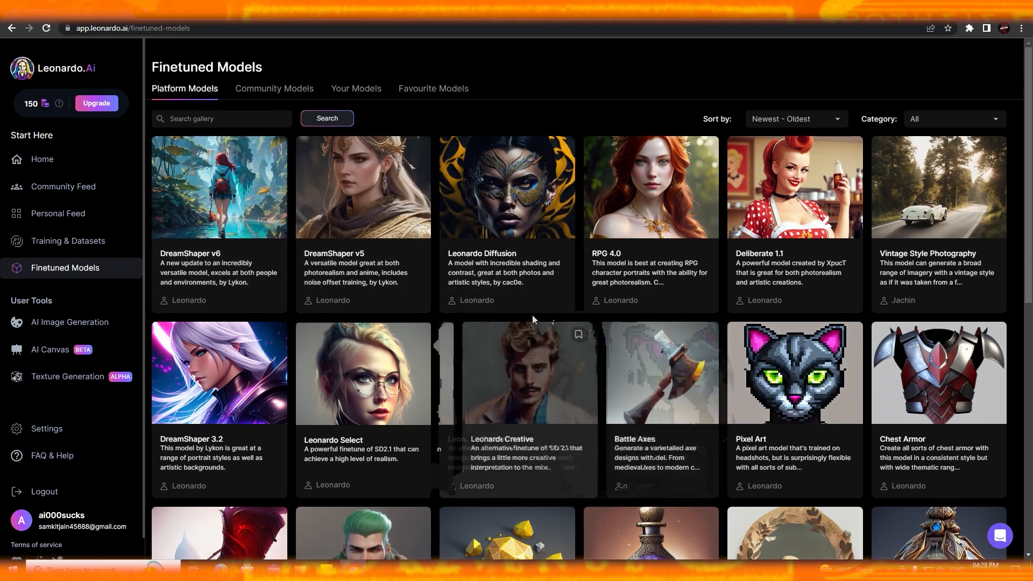
Step: Browse the Platform Models on the Finetuned Models page and open the Community Models
{"action": "scroll", "coordinate": [673, 350], "scroll_direction": "down", "scroll_amount": 10}
{"action": "scroll", "coordinate": [678, 349], "scroll_direction": "up", "scroll_amount": 10}
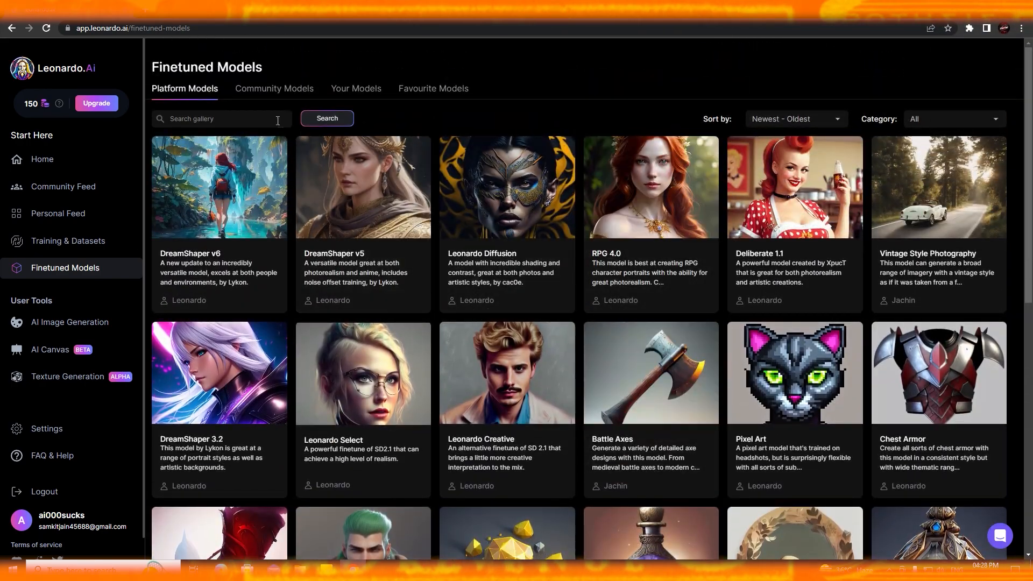
{"action": "left_click", "coordinate": [282, 90]}
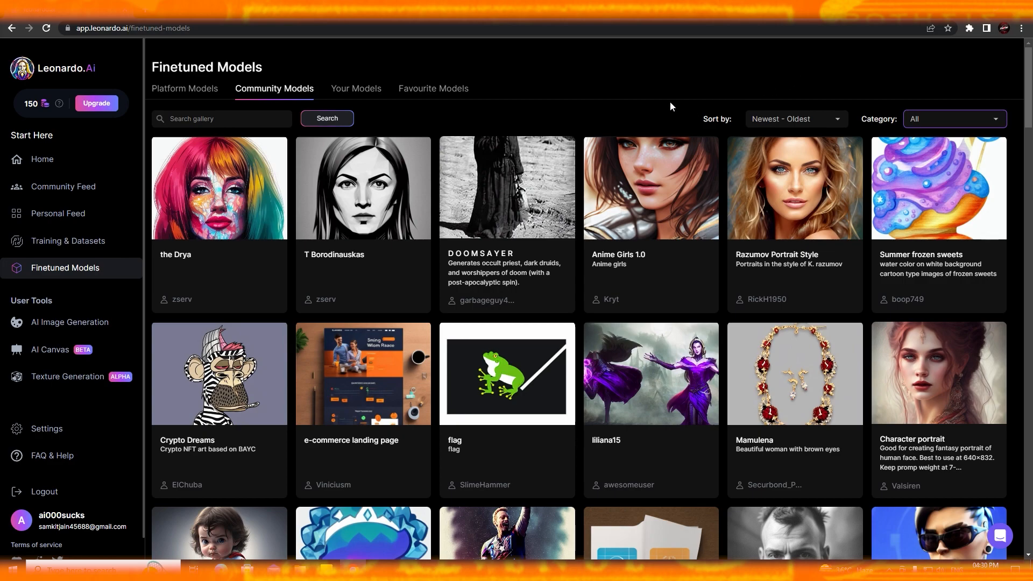
Step: Filter the community models by the Game Items category, browse them and reopen the category choices
{"action": "left_click", "coordinate": [951, 120]}
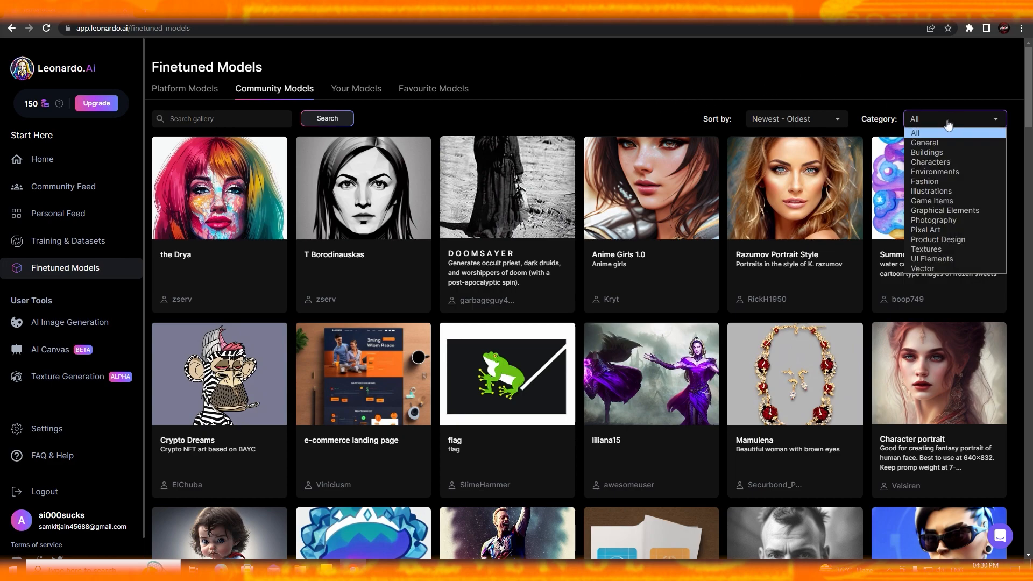
{"action": "left_click", "coordinate": [939, 202]}
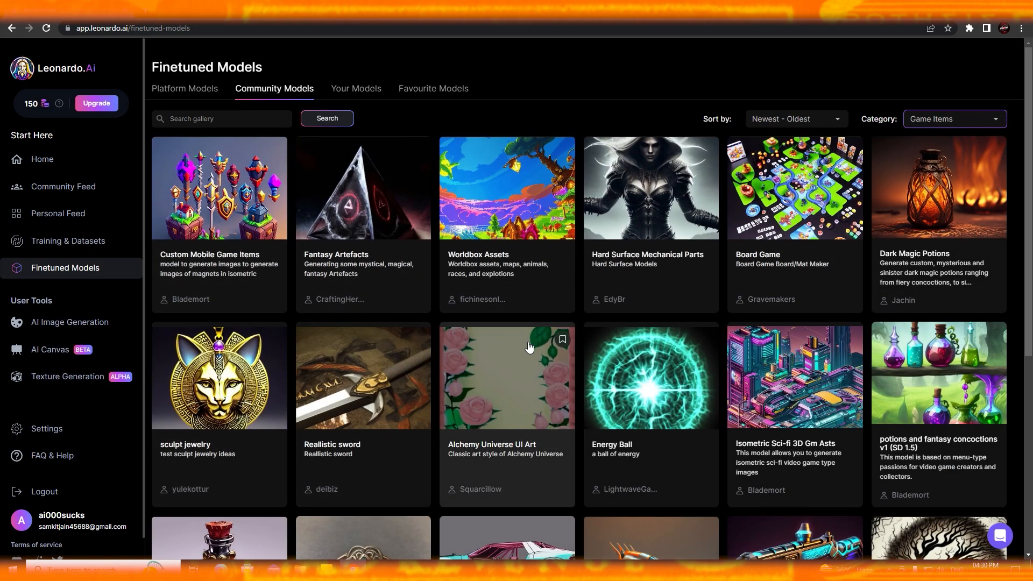
{"action": "scroll", "coordinate": [696, 412], "scroll_direction": "down", "scroll_amount": 4}
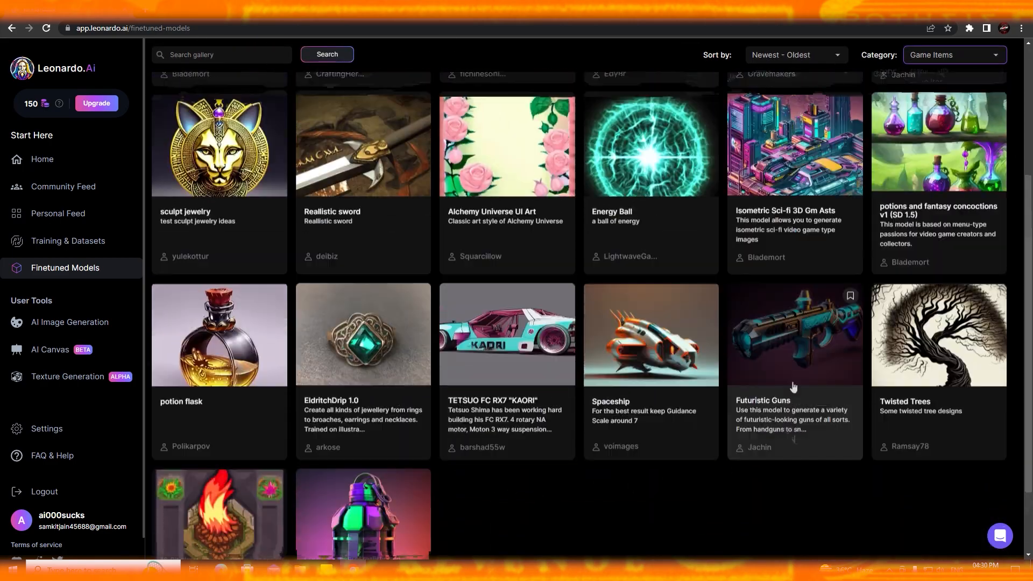
{"action": "scroll", "coordinate": [721, 393], "scroll_direction": "up", "scroll_amount": 4}
{"action": "left_click", "coordinate": [934, 115]}
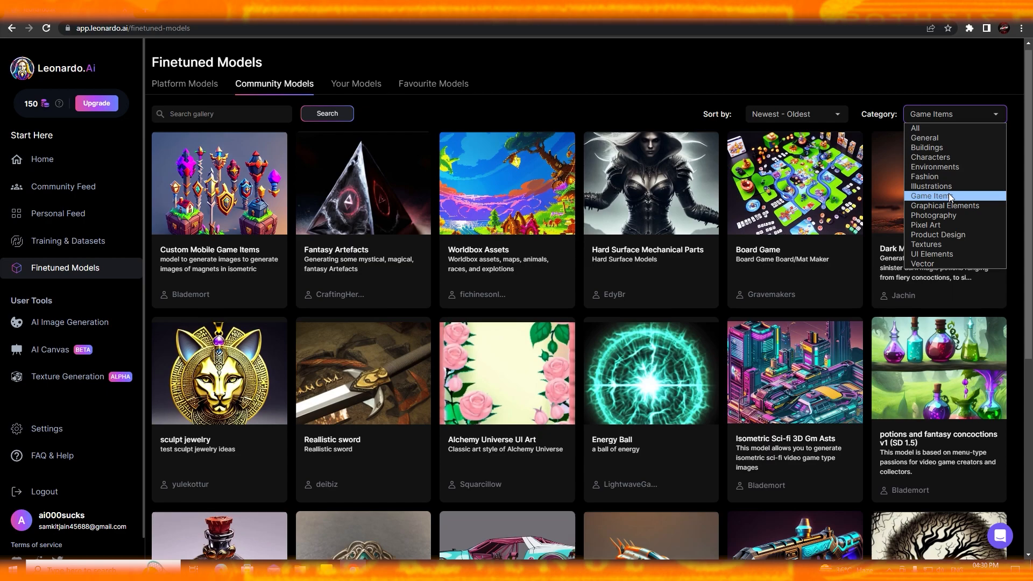
Step: View the Your Models and Favourite Models collections
{"action": "left_click", "coordinate": [356, 83]}
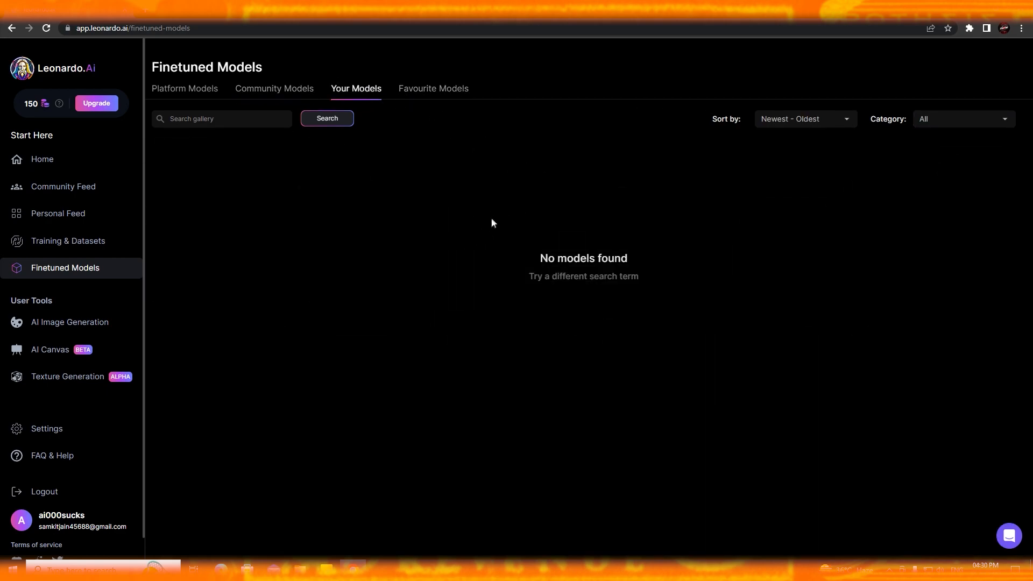
{"action": "left_click", "coordinate": [432, 90]}
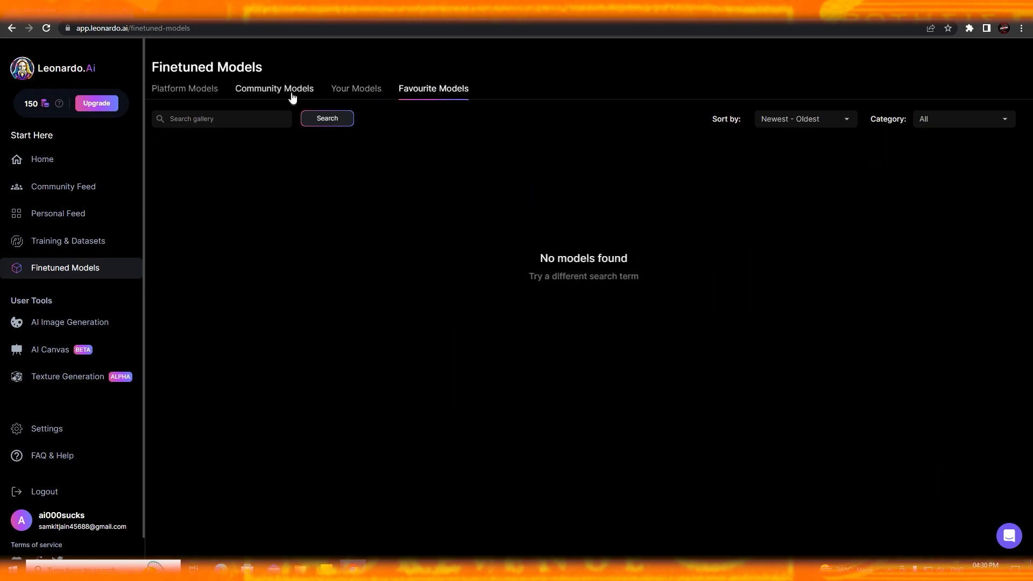
Step: Bookmark the community model "the Drya", view it in Favourite Models and remove the bookmark again
{"action": "left_click", "coordinate": [285, 90]}
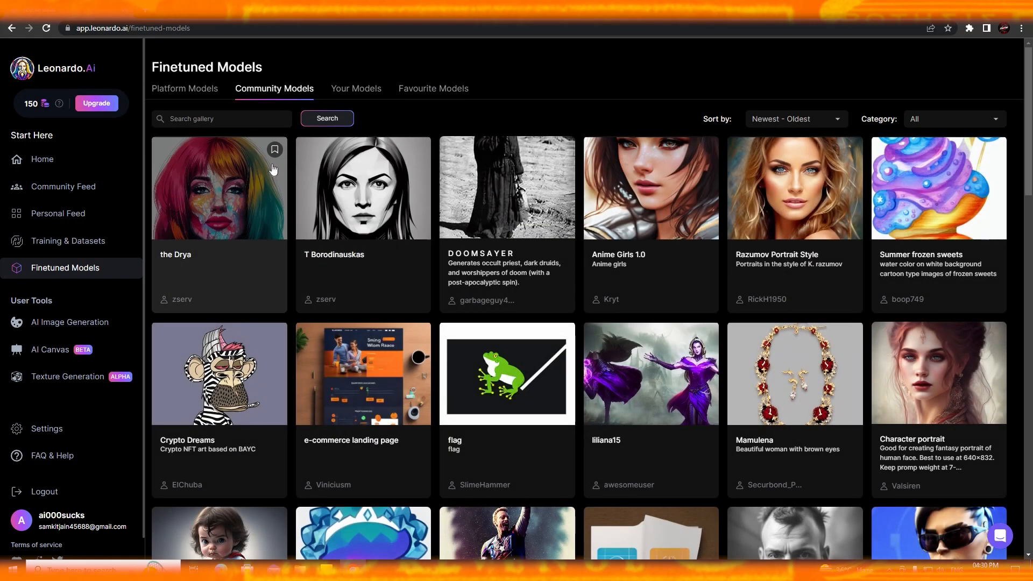
{"action": "left_click", "coordinate": [419, 93]}
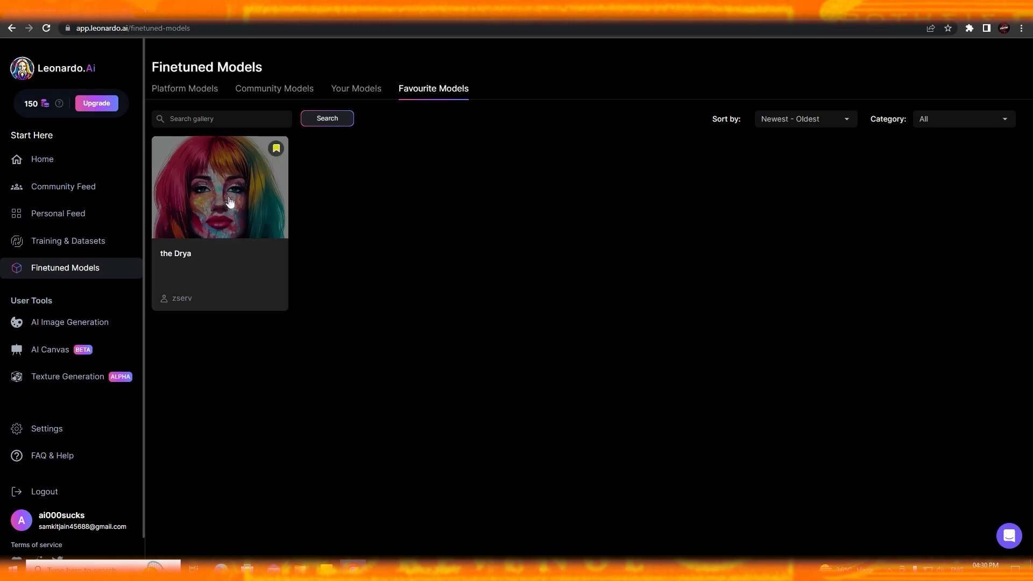
{"action": "left_click", "coordinate": [276, 149]}
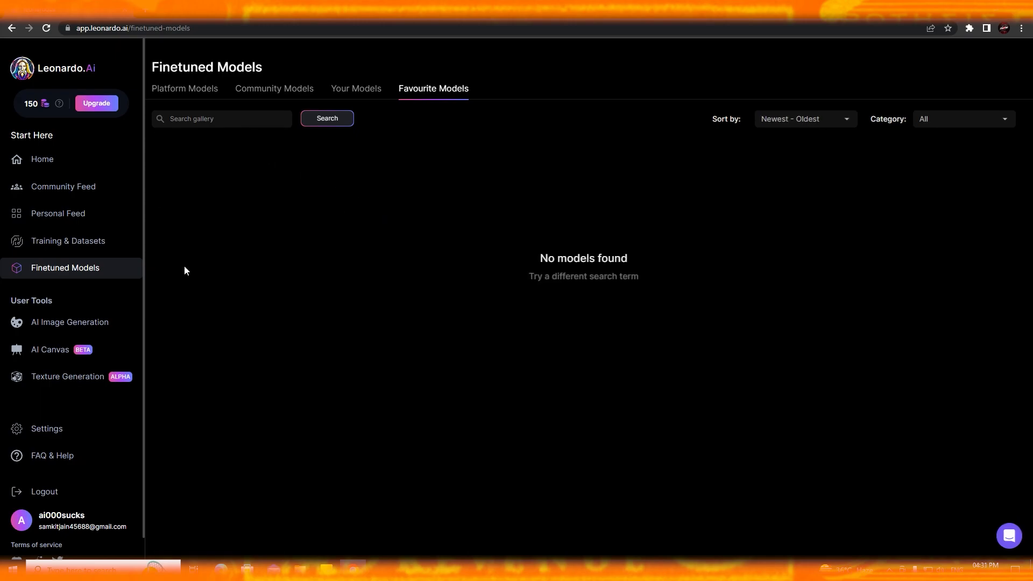
Step: View the AI Canvas editor, trying out moving and zooming its canvas, and exit to Texture Generation
{"action": "left_click", "coordinate": [100, 350]}
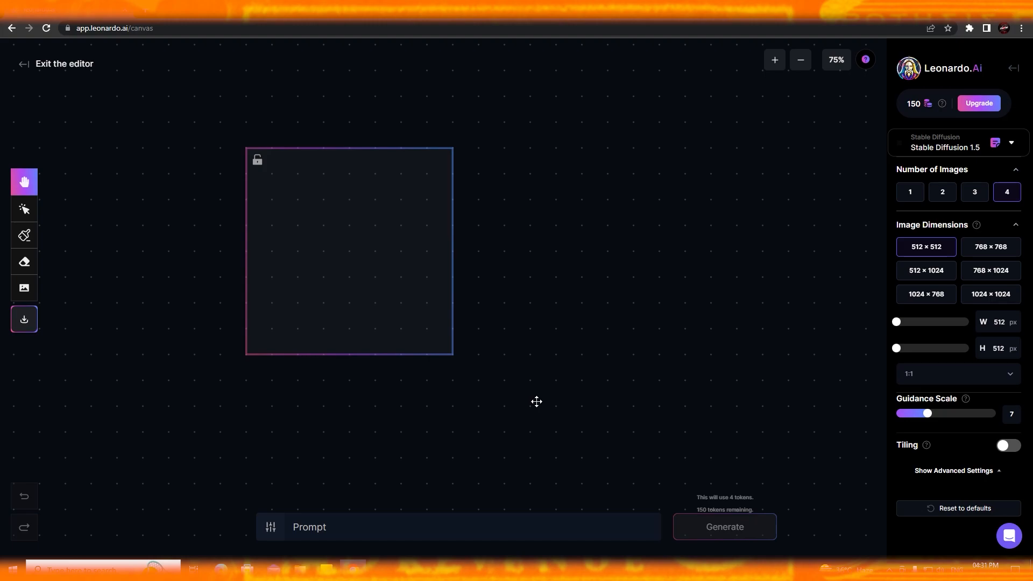
{"action": "left_click_drag", "start_coordinate": [402, 276], "coordinate": [551, 322]}
{"action": "scroll", "coordinate": [552, 323], "scroll_direction": "down", "scroll_amount": 2}
{"action": "scroll", "coordinate": [552, 323], "scroll_direction": "up", "scroll_amount": 2}
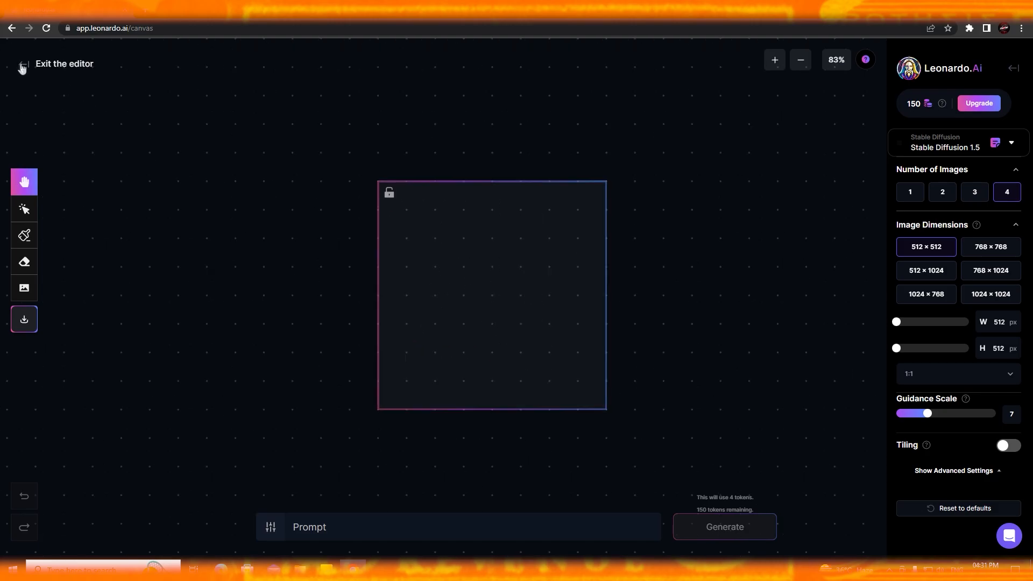
{"action": "left_click", "coordinate": [24, 64]}
{"action": "left_click", "coordinate": [70, 383]}
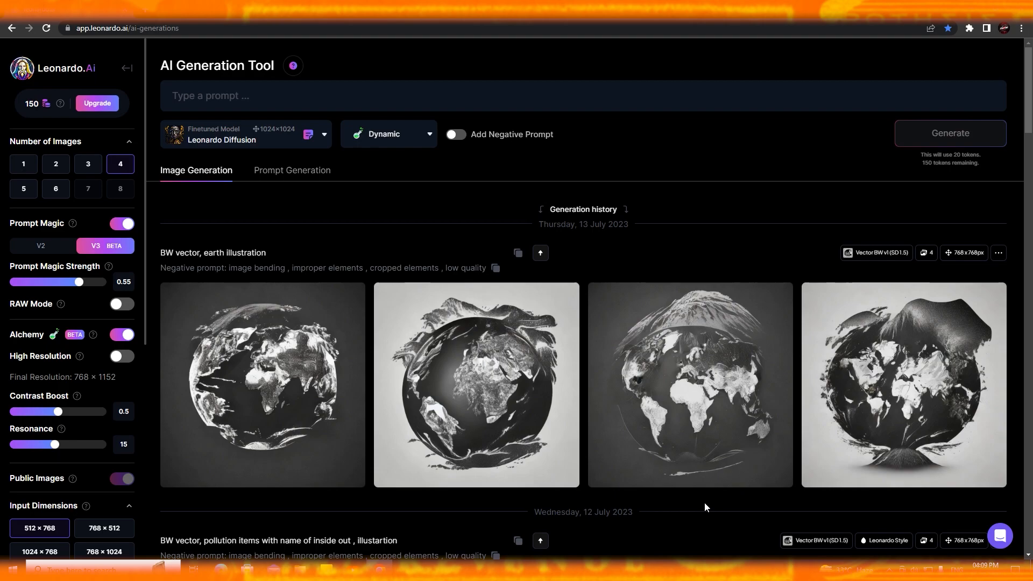
Step: Read the detailed information about Alchemy in the AI Generation Tool and close it
{"action": "mouse_move", "coordinate": [603, 383]}
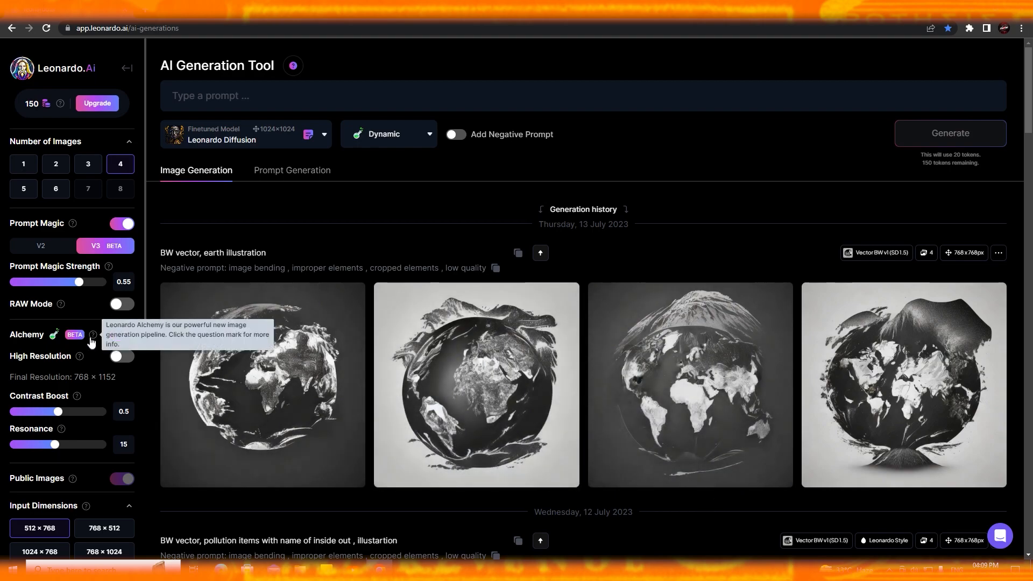
{"action": "left_click", "coordinate": [93, 336]}
{"action": "left_click_drag", "start_coordinate": [534, 237], "coordinate": [614, 238]}
{"action": "left_click", "coordinate": [774, 86]}
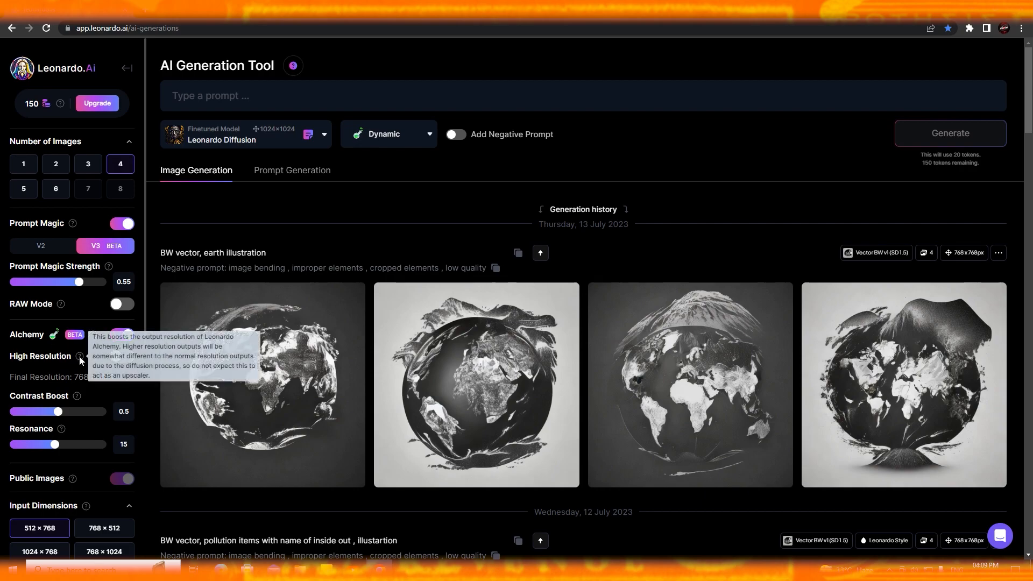
Step: Turn off Alchemy and configure the generation for 4 images at 1024 × 1024
{"action": "left_click", "coordinate": [54, 194]}
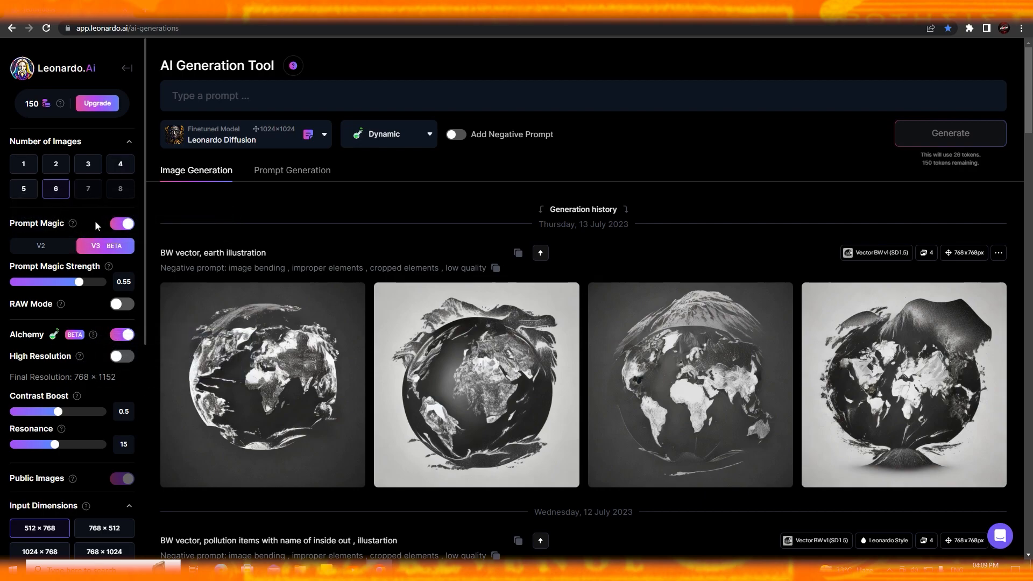
{"action": "left_click", "coordinate": [128, 335]}
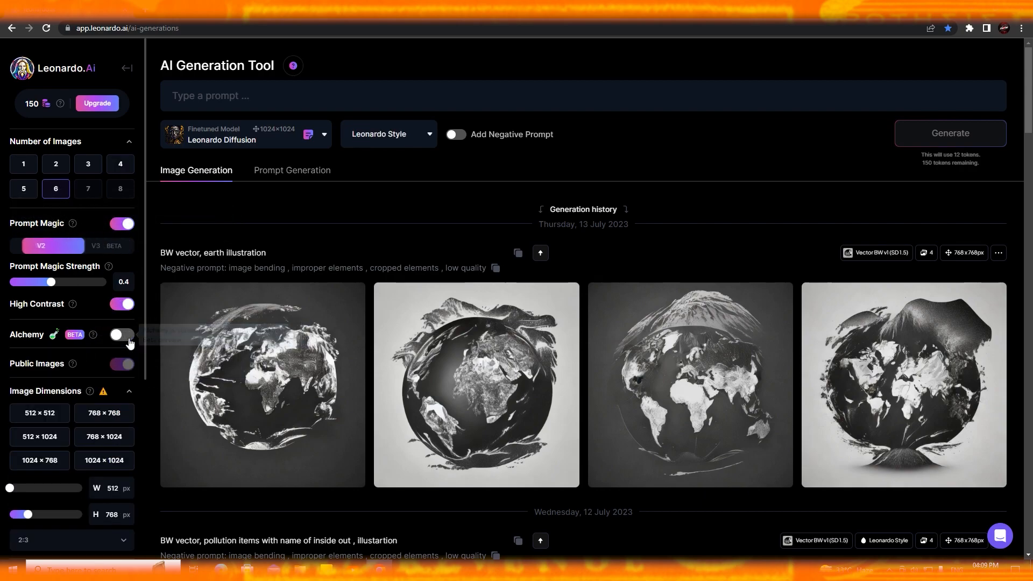
{"action": "scroll", "coordinate": [90, 375], "scroll_direction": "down", "scroll_amount": 1}
{"action": "left_click", "coordinate": [104, 408]}
{"action": "left_click", "coordinate": [120, 111]}
{"action": "scroll", "coordinate": [108, 194], "scroll_direction": "up", "scroll_amount": 1}
Step: Return to the main navigation, view the Finetuned Models page and reopen AI Image Generation
{"action": "left_click", "coordinate": [129, 70]}
{"action": "left_click", "coordinate": [86, 267]}
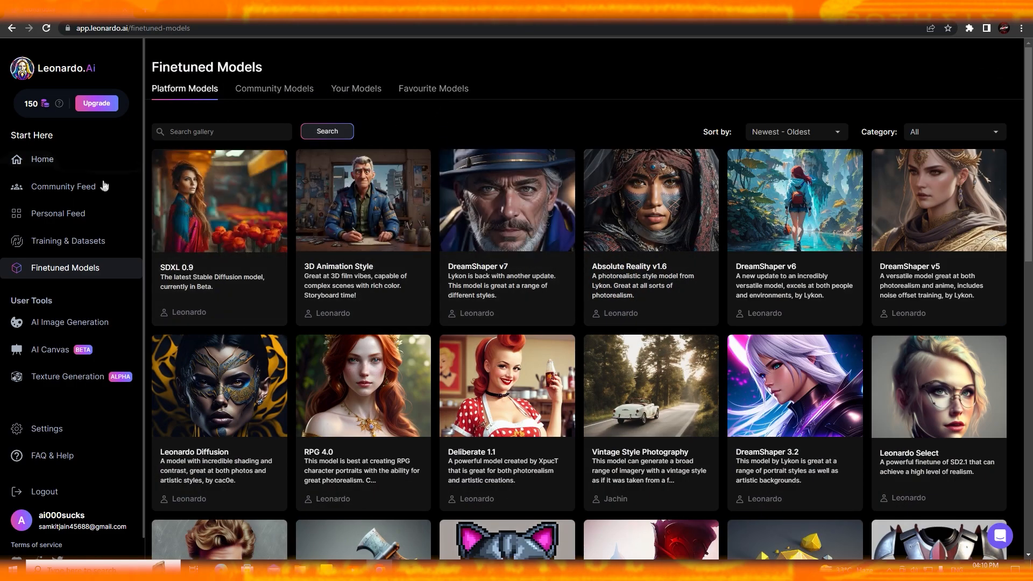
{"action": "left_click", "coordinate": [86, 326]}
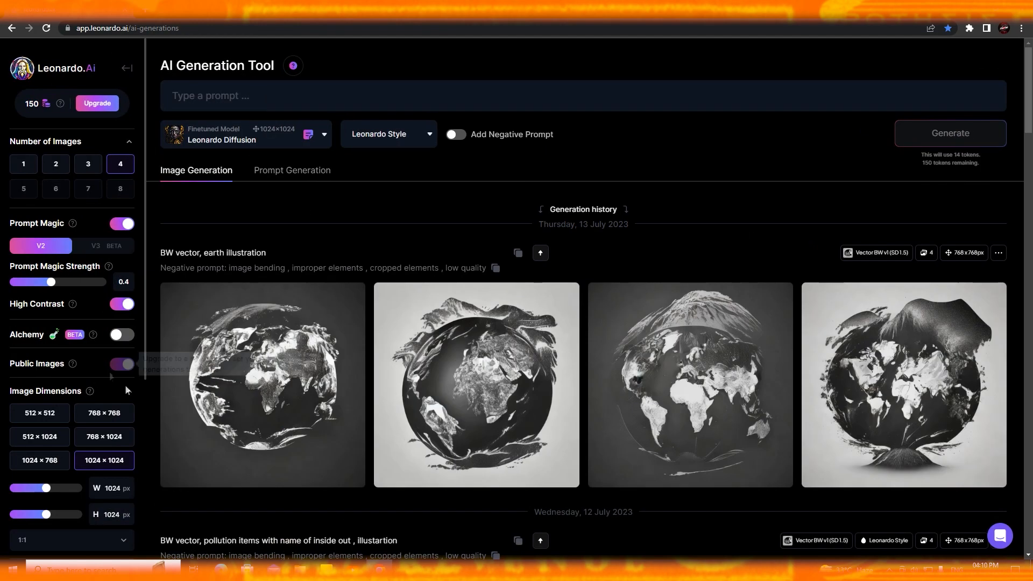
Step: Look over the generation settings from the number of images down to the image prompt upload area
{"action": "scroll", "coordinate": [498, 375], "scroll_direction": "down", "scroll_amount": 4}
{"action": "scroll", "coordinate": [498, 375], "scroll_direction": "up", "scroll_amount": 4}
{"action": "scroll", "coordinate": [88, 365], "scroll_direction": "down", "scroll_amount": 5}
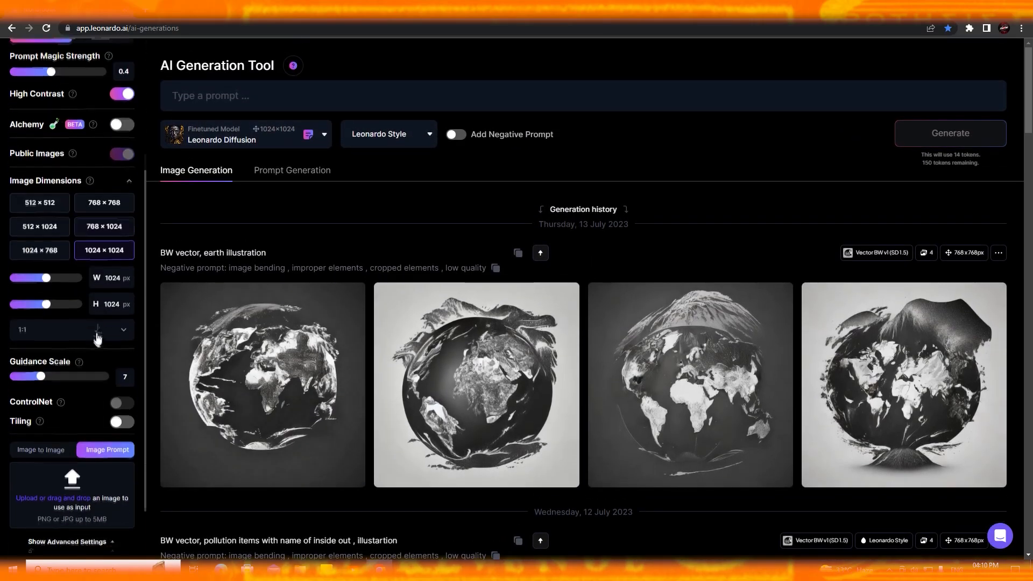
{"action": "scroll", "coordinate": [21, 388], "scroll_direction": "up", "scroll_amount": 5}
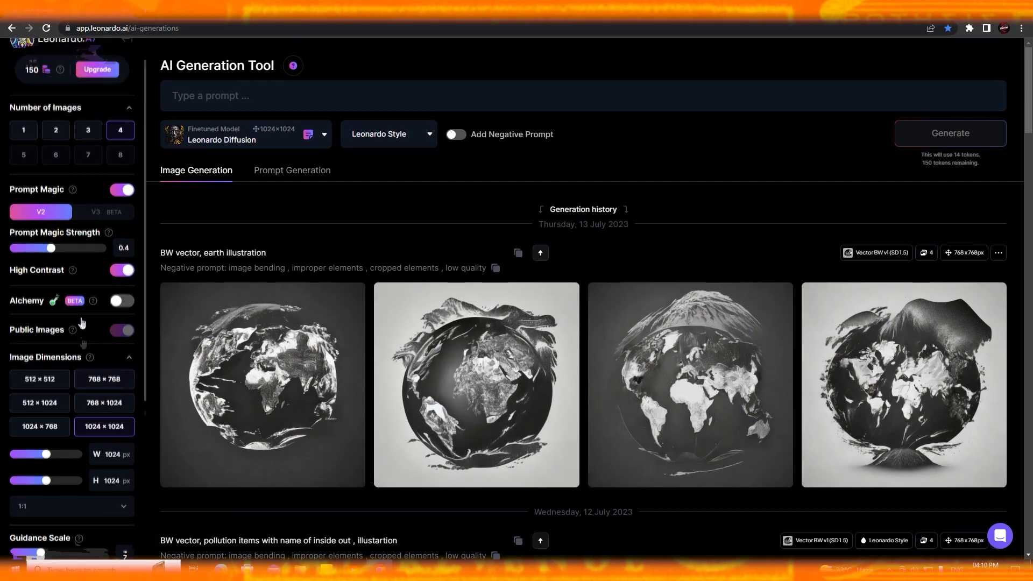
{"action": "mouse_move", "coordinate": [91, 334]}
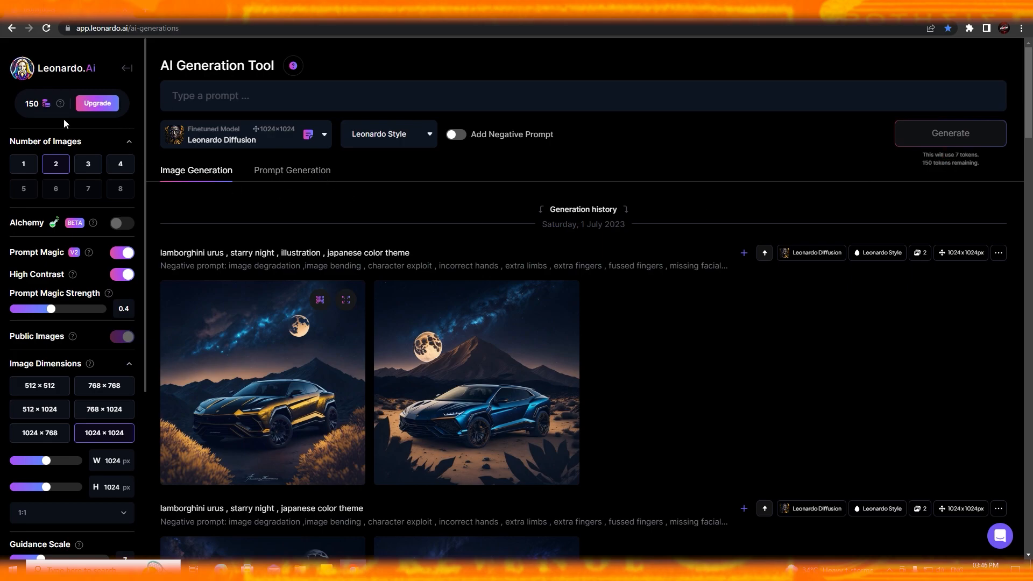
Step: Try 3 and 4 images, return the number of images to 2, and set the Prompt Magic Strength to 0.35
{"action": "left_click", "coordinate": [88, 169]}
{"action": "left_click", "coordinate": [121, 167]}
{"action": "left_click", "coordinate": [61, 171]}
{"action": "mouse_move", "coordinate": [122, 224]}
{"action": "mouse_move", "coordinate": [51, 311]}
{"action": "left_mouse_down"}
{"action": "mouse_move", "coordinate": [73, 311]}
{"action": "mouse_move", "coordinate": [46, 316]}
{"action": "left_mouse_up"}
Step: Switch High Contrast off and on again, and check the note on the Public Images setting
{"action": "left_click_drag", "start_coordinate": [9, 274], "coordinate": [60, 274]}
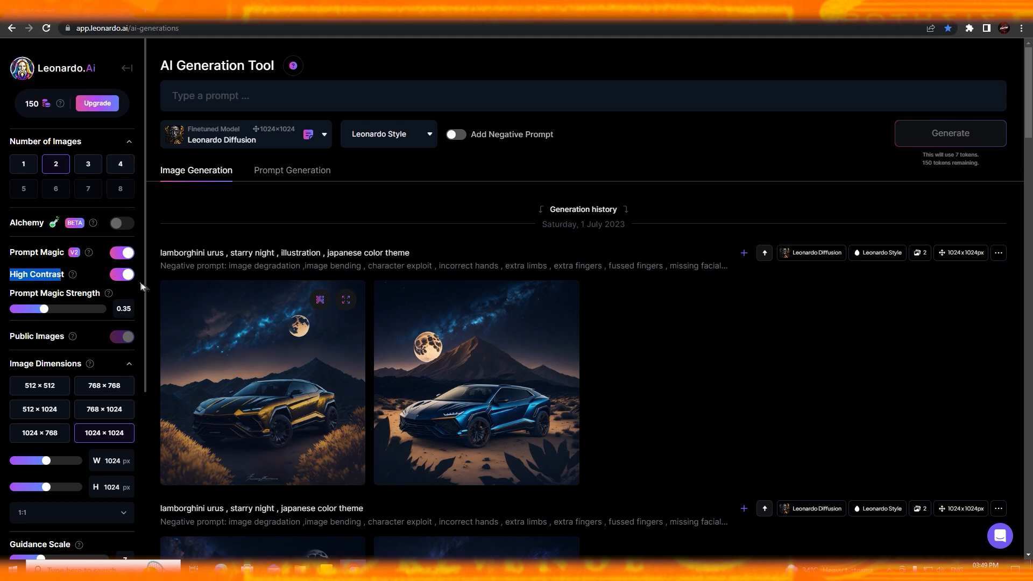
{"action": "left_click", "coordinate": [123, 275]}
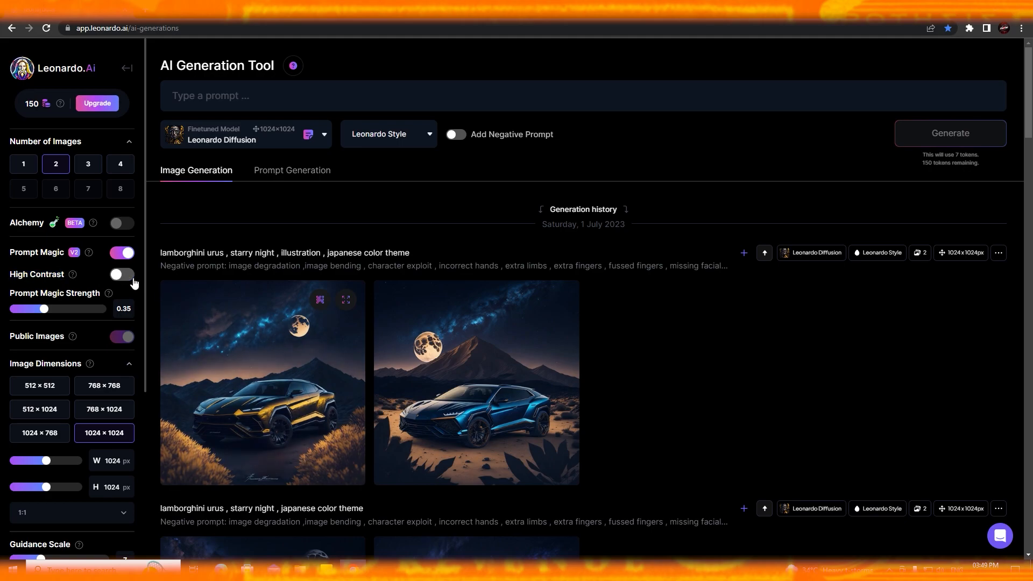
{"action": "left_click", "coordinate": [117, 276]}
{"action": "mouse_move", "coordinate": [121, 339]}
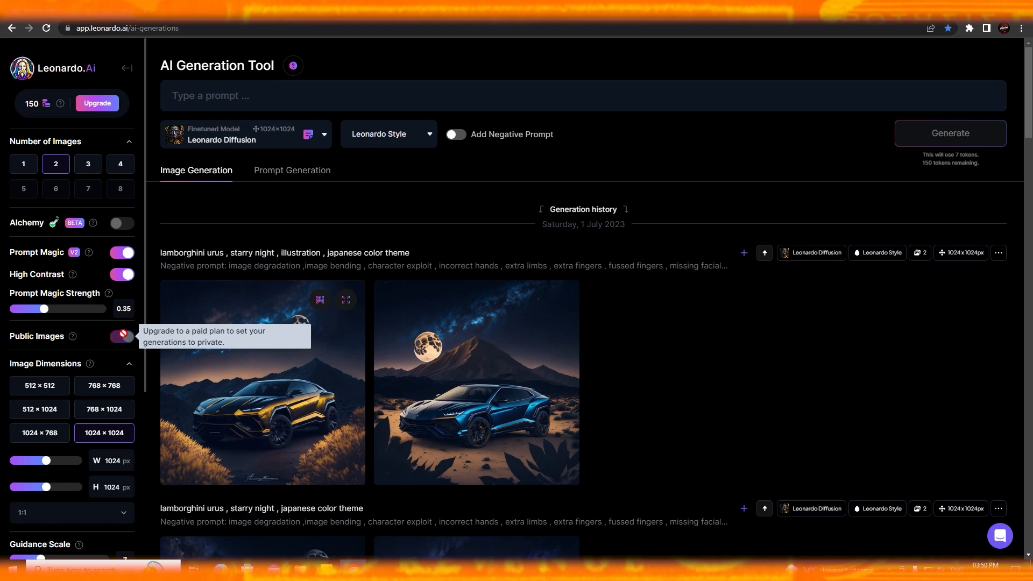
Step: Set the image aspect ratio to 16:9 and read the warning beside Image Dimensions
{"action": "scroll", "coordinate": [101, 337], "scroll_direction": "down", "scroll_amount": 1}
{"action": "scroll", "coordinate": [102, 344], "scroll_direction": "down", "scroll_amount": 2}
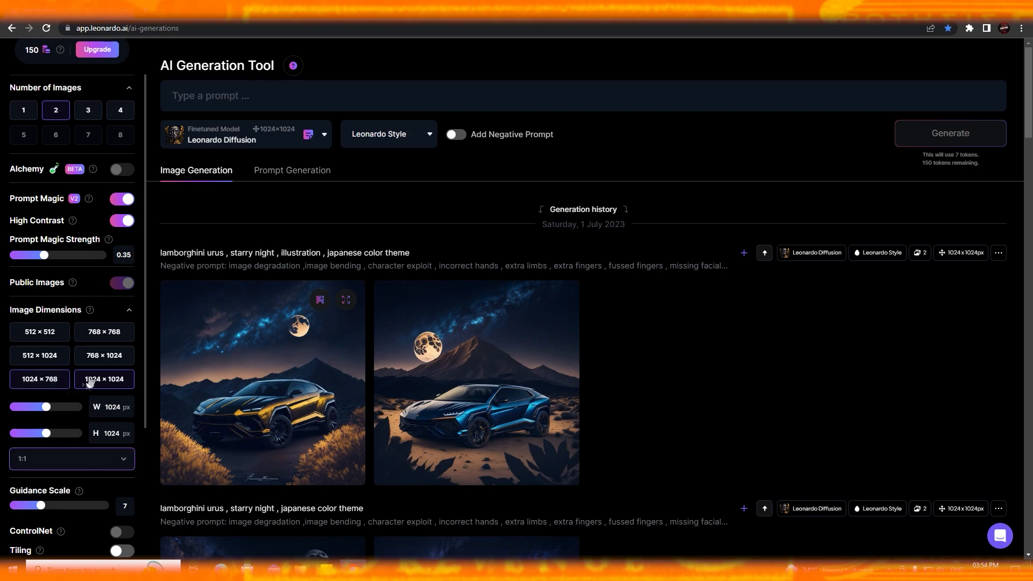
{"action": "left_click", "coordinate": [42, 464]}
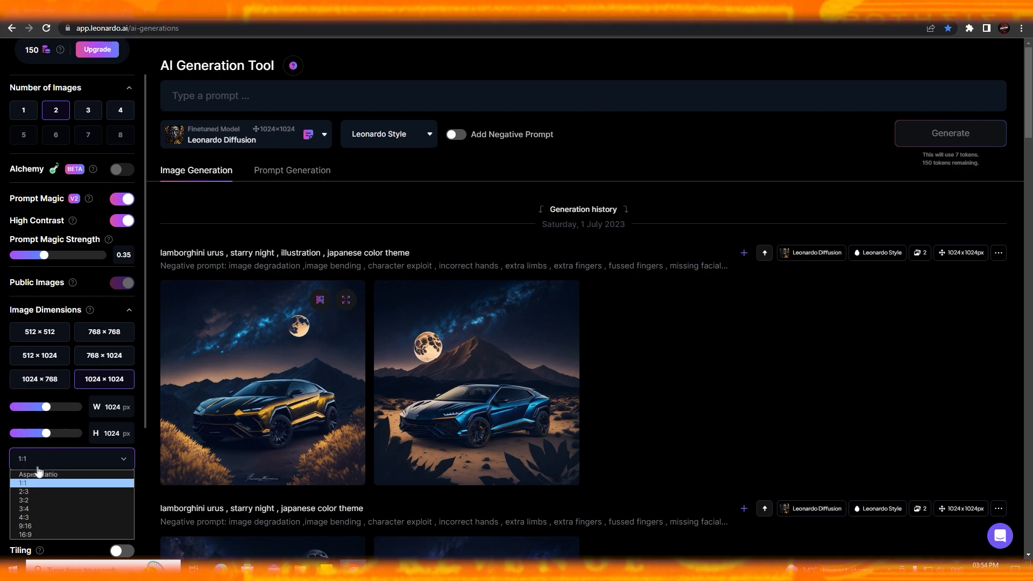
{"action": "left_click", "coordinate": [43, 535]}
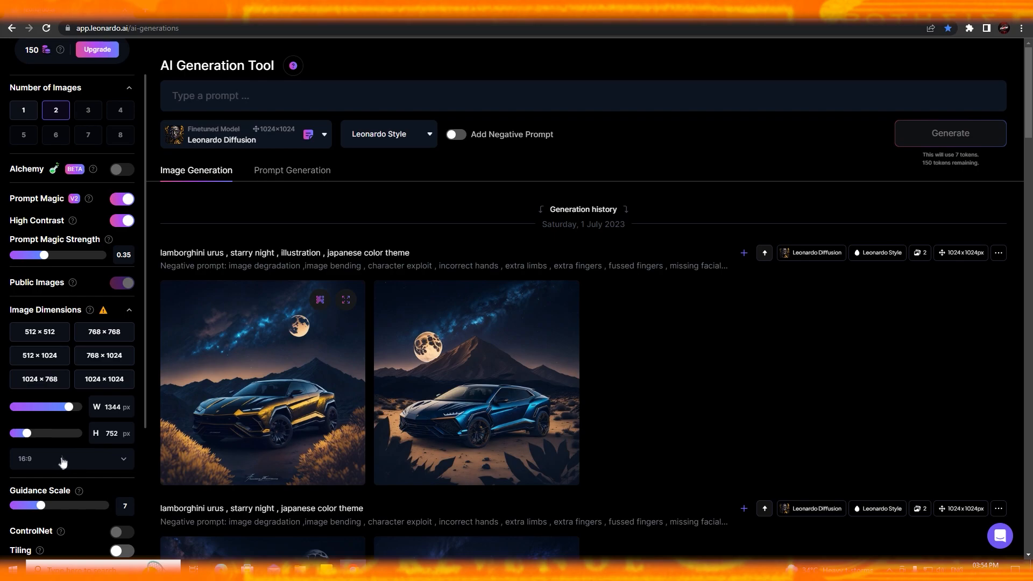
{"action": "mouse_move", "coordinate": [104, 312]}
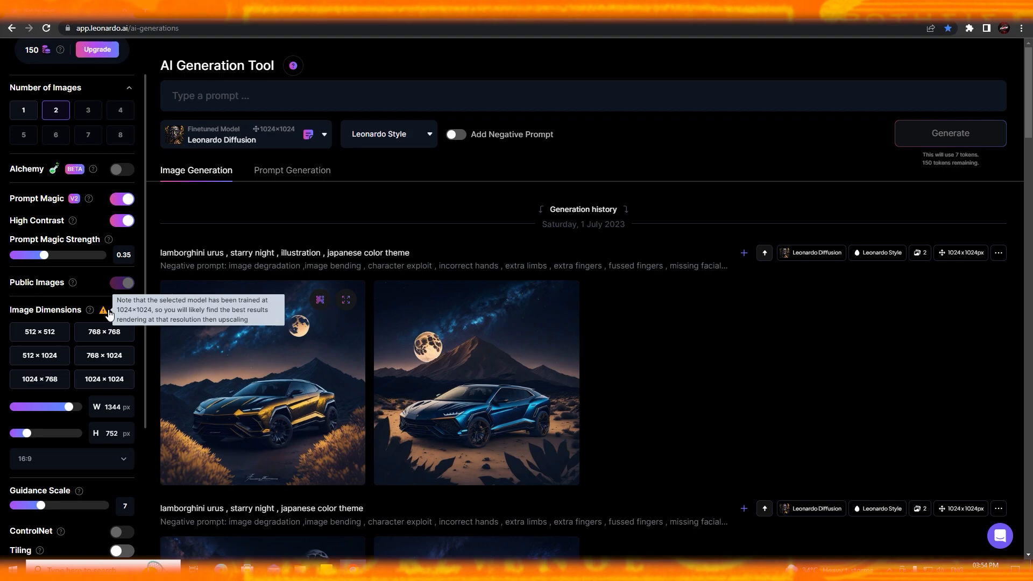
Step: Return the image aspect ratio to 1:1 and finally change it to 3:4
{"action": "left_click", "coordinate": [95, 466]}
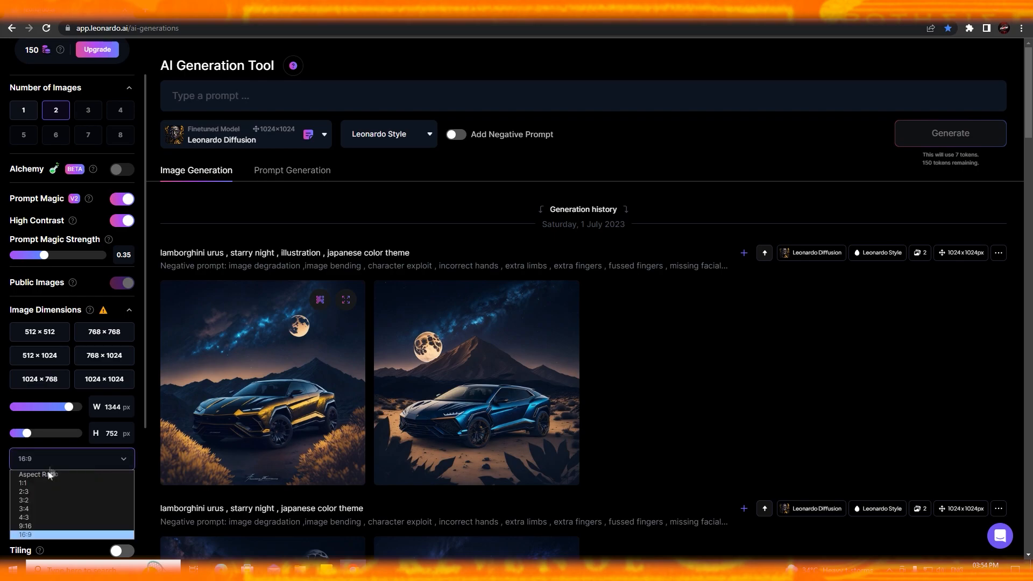
{"action": "left_click", "coordinate": [54, 494]}
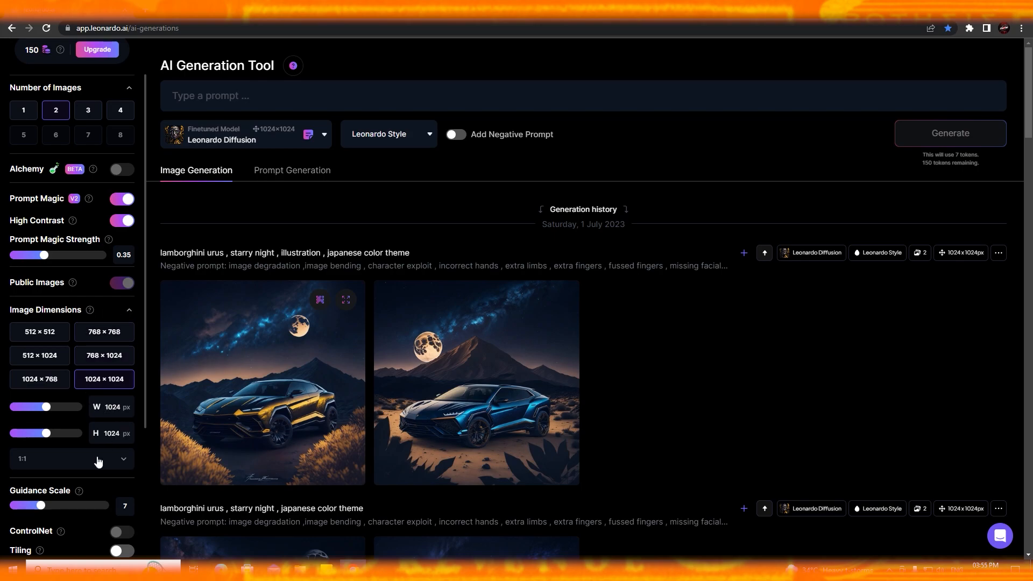
{"action": "left_click", "coordinate": [72, 458]}
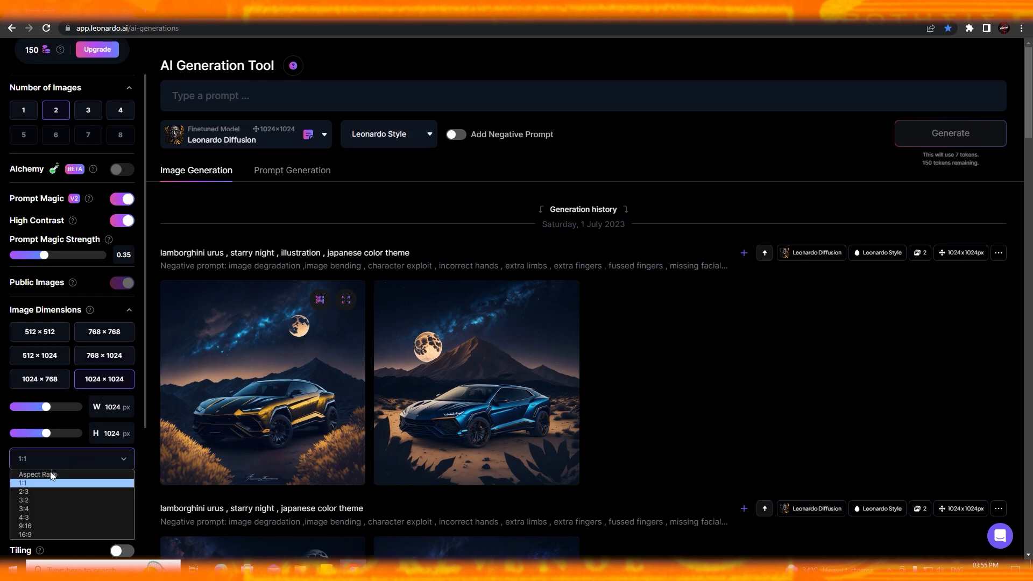
{"action": "left_click", "coordinate": [34, 508]}
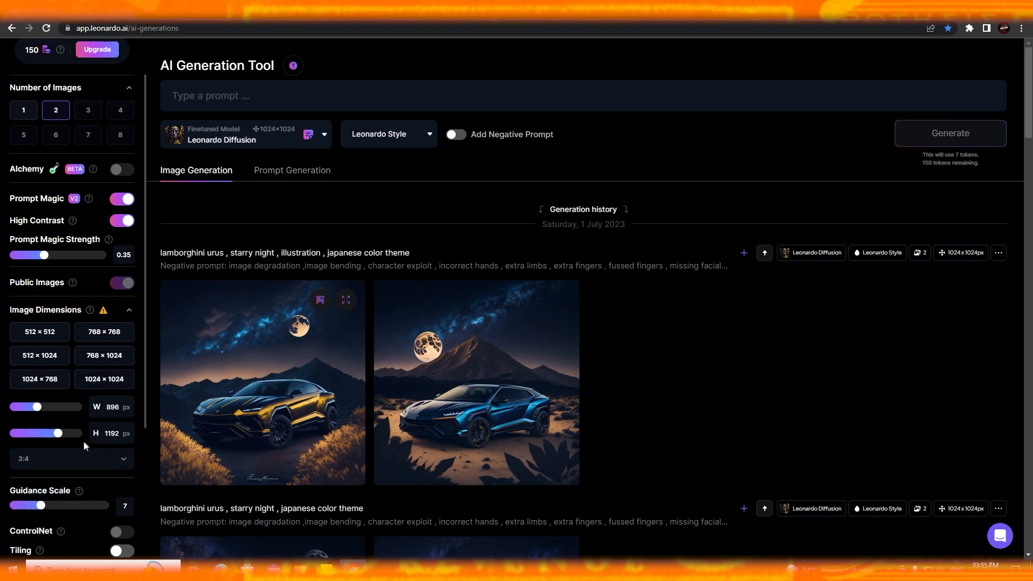
Step: Switch the finetuned model to DreamShaper v6, set the aspect ratio to 1:1, and read the warning beside Image Dimensions
{"action": "left_click", "coordinate": [266, 141]}
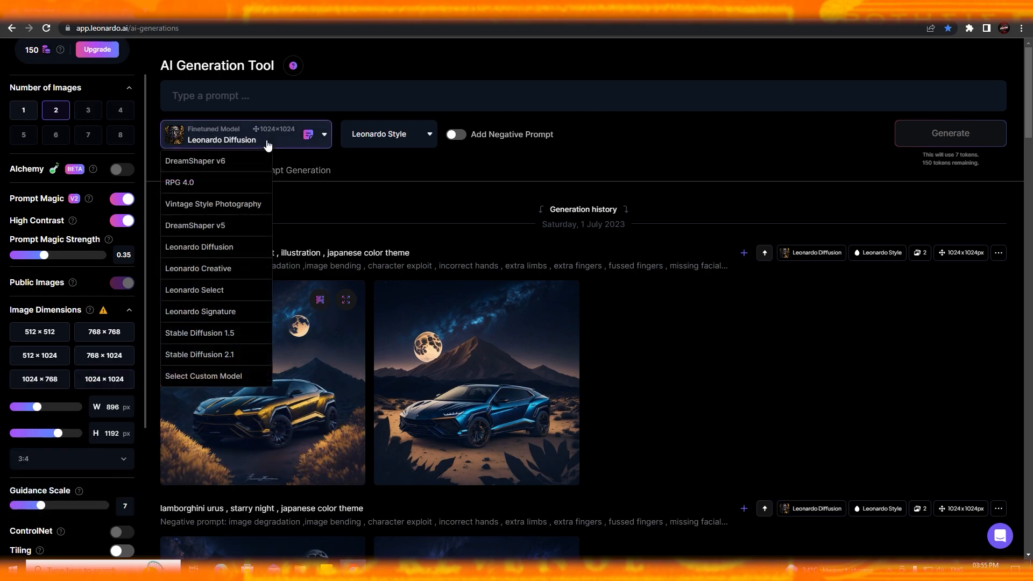
{"action": "left_click", "coordinate": [242, 163]}
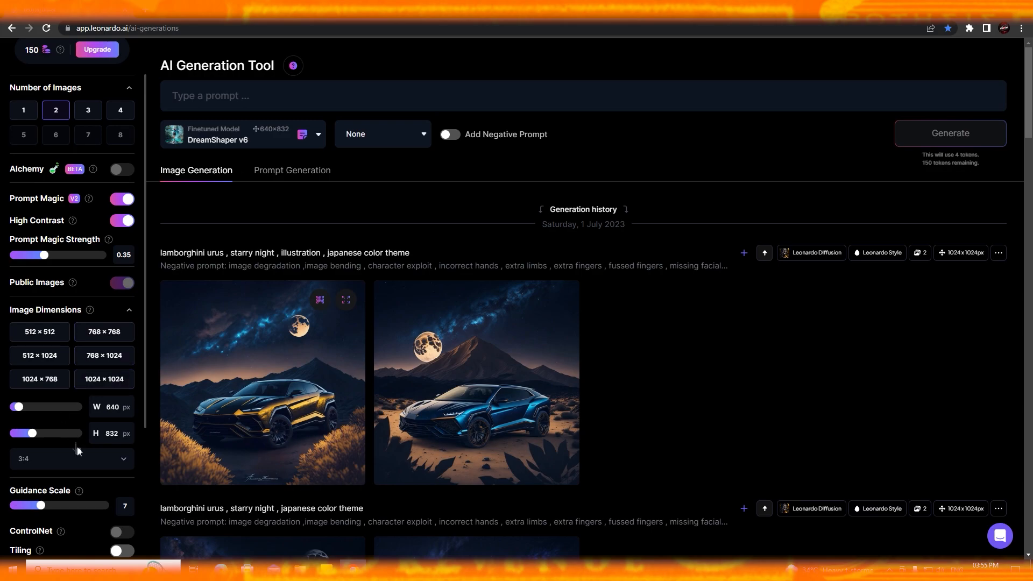
{"action": "left_click", "coordinate": [89, 460]}
{"action": "left_click", "coordinate": [37, 487]}
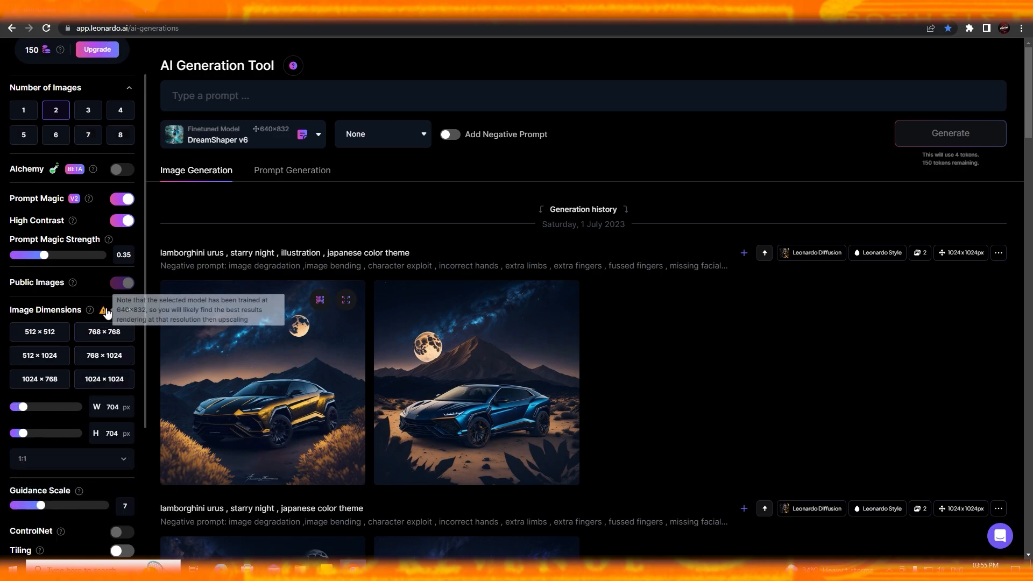
Step: Return the finetuned model to Leonardo Diffusion and examine the Guidance Scale setting
{"action": "left_click", "coordinate": [265, 134]}
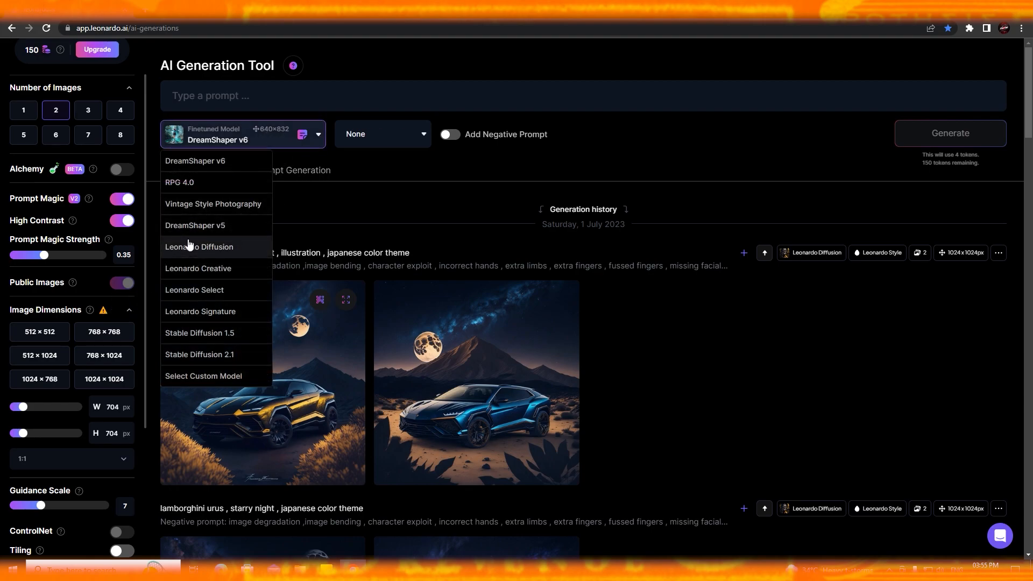
{"action": "left_click", "coordinate": [193, 245]}
{"action": "scroll", "coordinate": [67, 375], "scroll_direction": "down", "scroll_amount": 3}
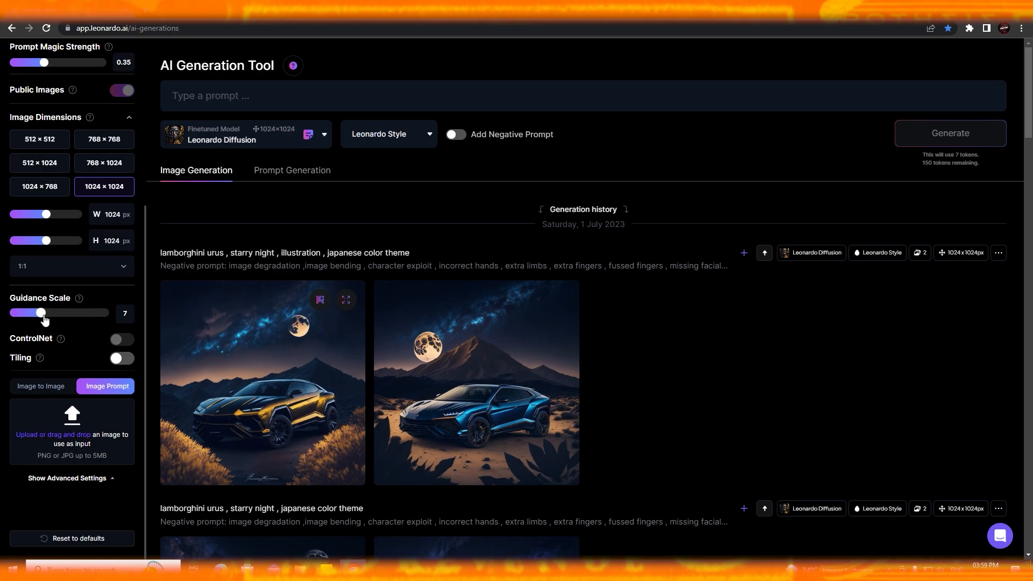
{"action": "left_click_drag", "start_coordinate": [41, 321], "coordinate": [112, 321]}
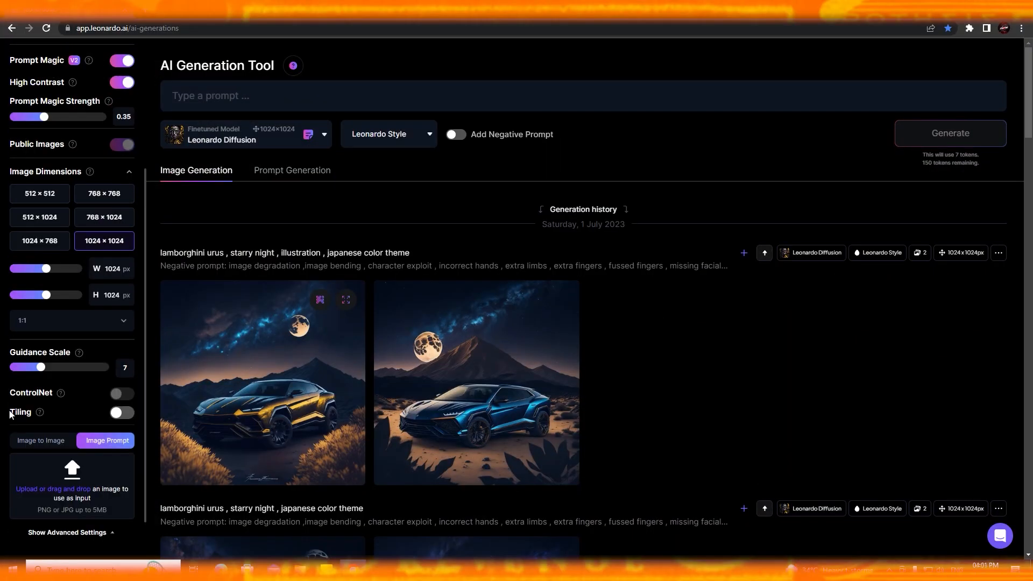
Step: Highlight the Tiling setting's label, and switch Tiling on and off again
{"action": "left_click_drag", "start_coordinate": [9, 412], "coordinate": [33, 414]}
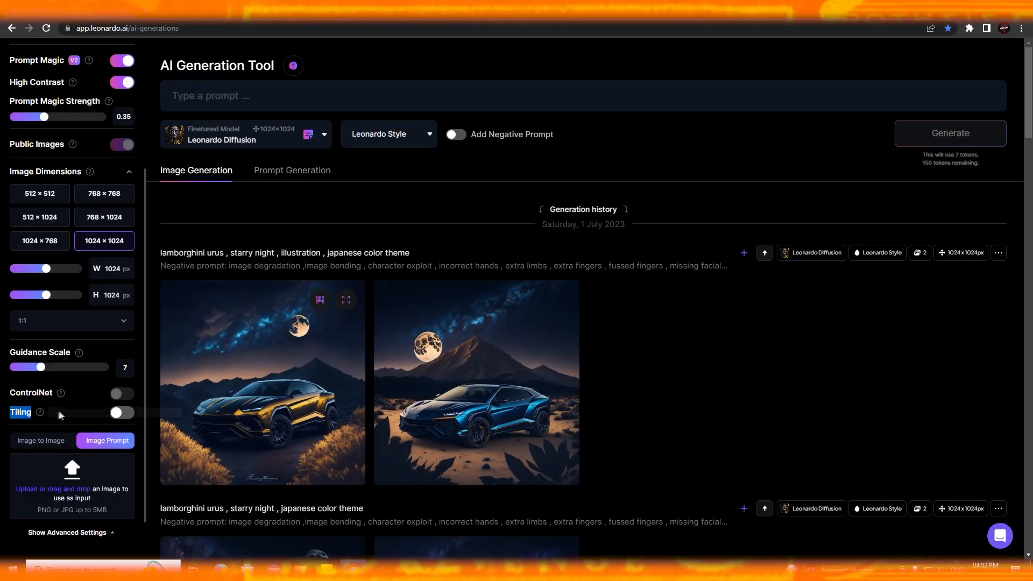
{"action": "left_click", "coordinate": [98, 410]}
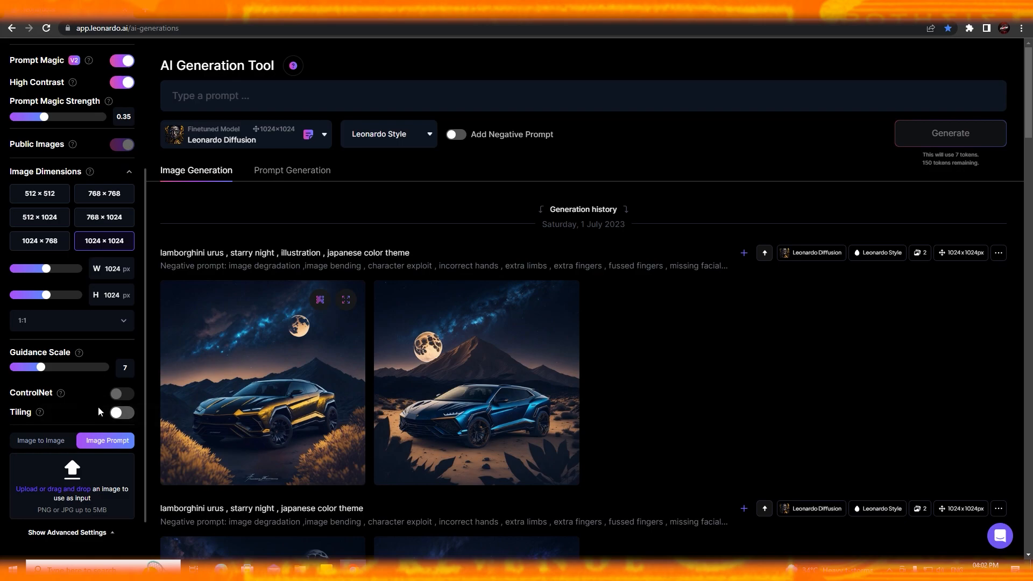
{"action": "left_click", "coordinate": [127, 413]}
{"action": "left_click", "coordinate": [128, 414]}
Step: Alternate the image input between Image to Image and Image Prompt, ending on Image to Image, and compare the effect on Prompt Magic
{"action": "left_click", "coordinate": [58, 440]}
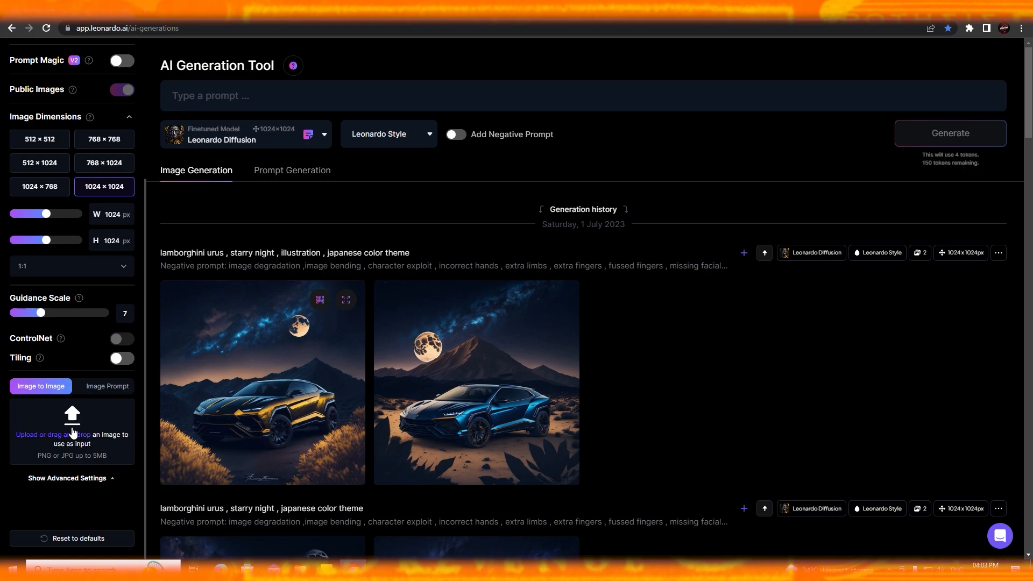
{"action": "left_click", "coordinate": [105, 388]}
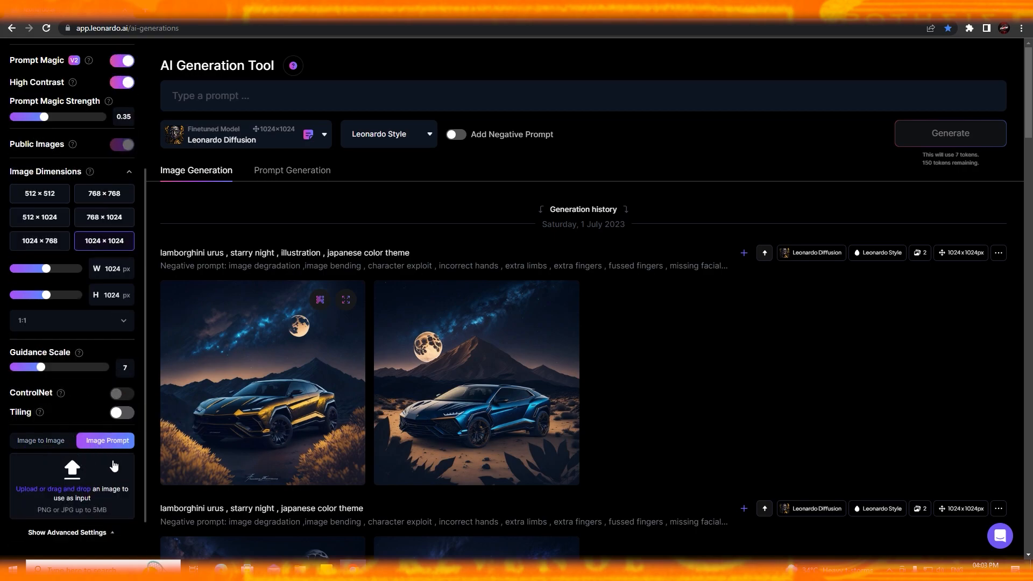
{"action": "scroll", "coordinate": [113, 466], "scroll_direction": "up", "scroll_amount": 3}
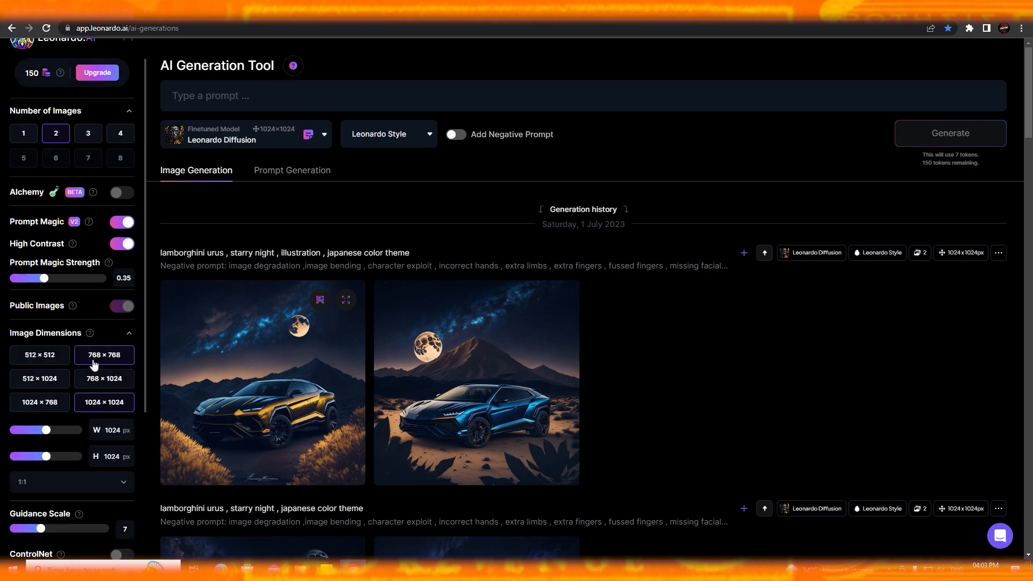
{"action": "scroll", "coordinate": [111, 377], "scroll_direction": "down", "scroll_amount": 1}
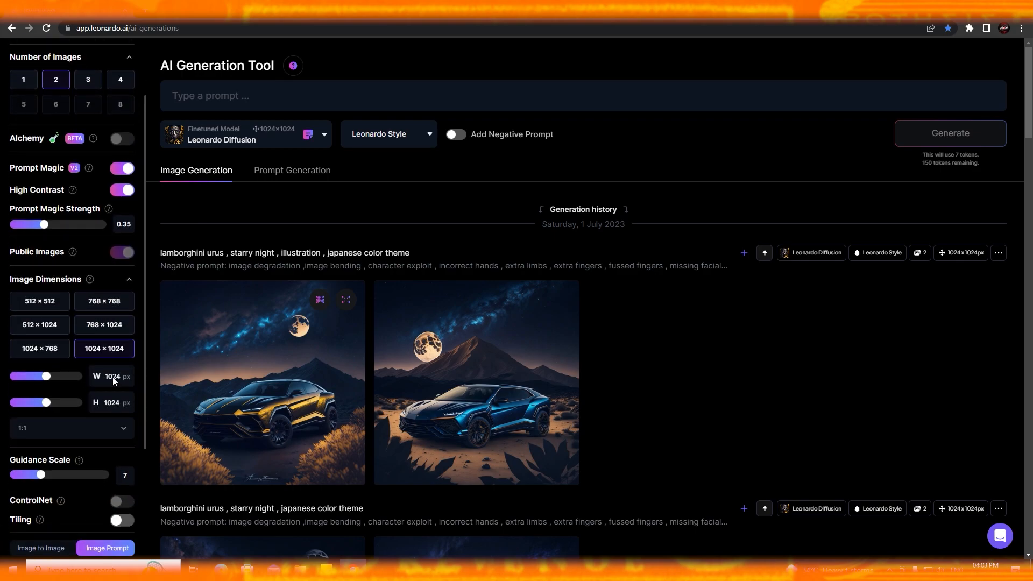
{"action": "scroll", "coordinate": [44, 389], "scroll_direction": "down", "scroll_amount": 3}
{"action": "left_click", "coordinate": [40, 387]}
{"action": "scroll", "coordinate": [111, 441], "scroll_direction": "up", "scroll_amount": 1}
{"action": "scroll", "coordinate": [106, 474], "scroll_direction": "down", "scroll_amount": 1}
{"action": "scroll", "coordinate": [114, 388], "scroll_direction": "up", "scroll_amount": 3}
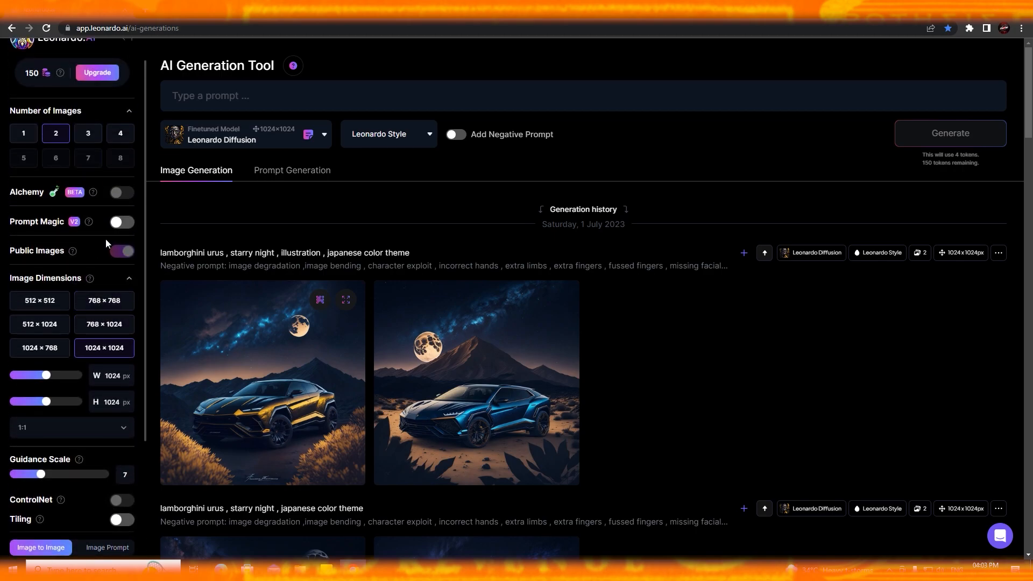
Step: Turn Prompt Magic on and switch the image input to Image to Image again
{"action": "left_click", "coordinate": [123, 222]}
{"action": "scroll", "coordinate": [108, 484], "scroll_direction": "down", "scroll_amount": 2}
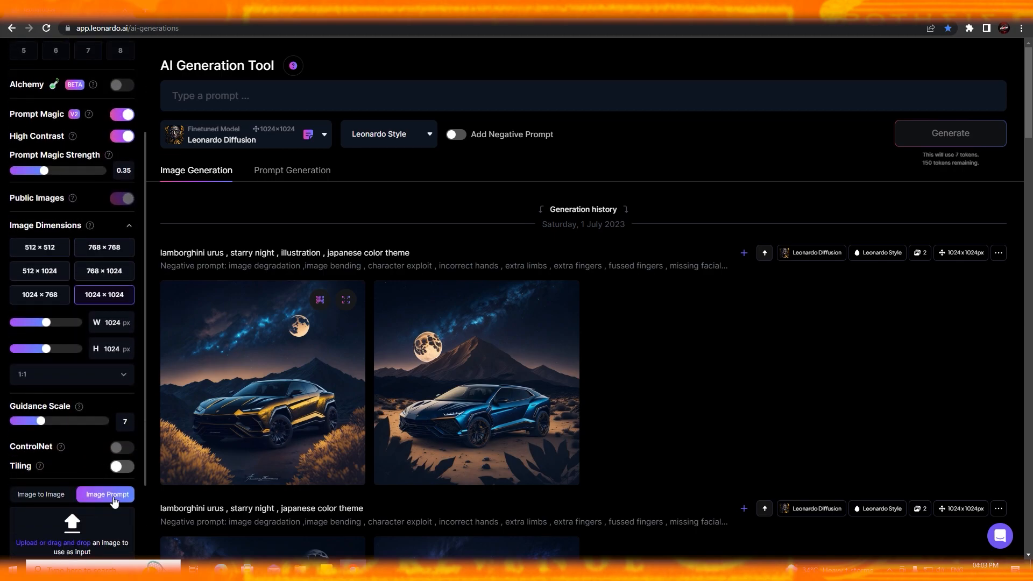
{"action": "left_click", "coordinate": [56, 500]}
{"action": "scroll", "coordinate": [45, 463], "scroll_direction": "down", "scroll_amount": 1}
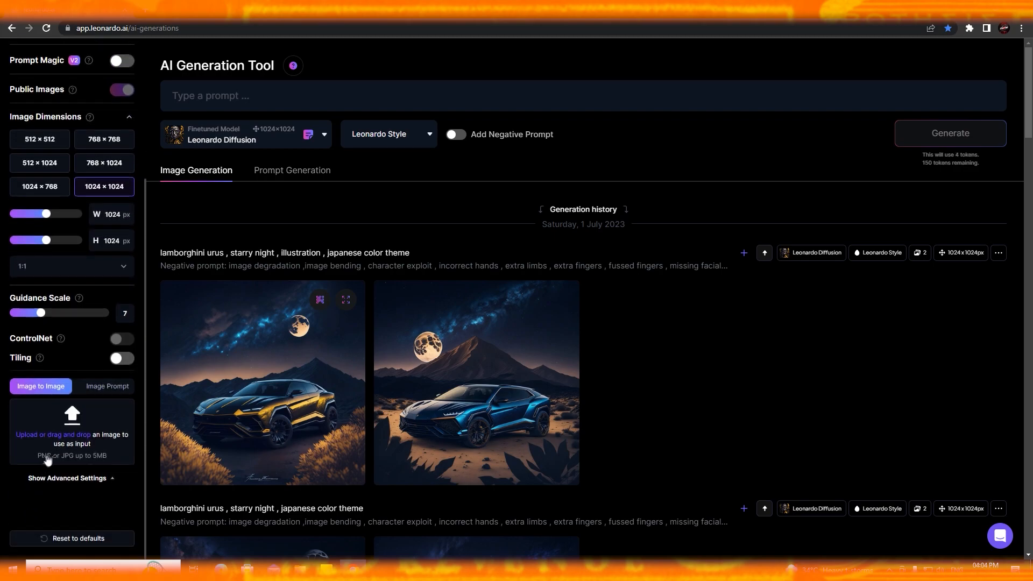
Step: Review the generation settings available in Image to Image mode, from Number of Images to the image upload area
{"action": "scroll", "coordinate": [85, 446], "scroll_direction": "up", "scroll_amount": 4}
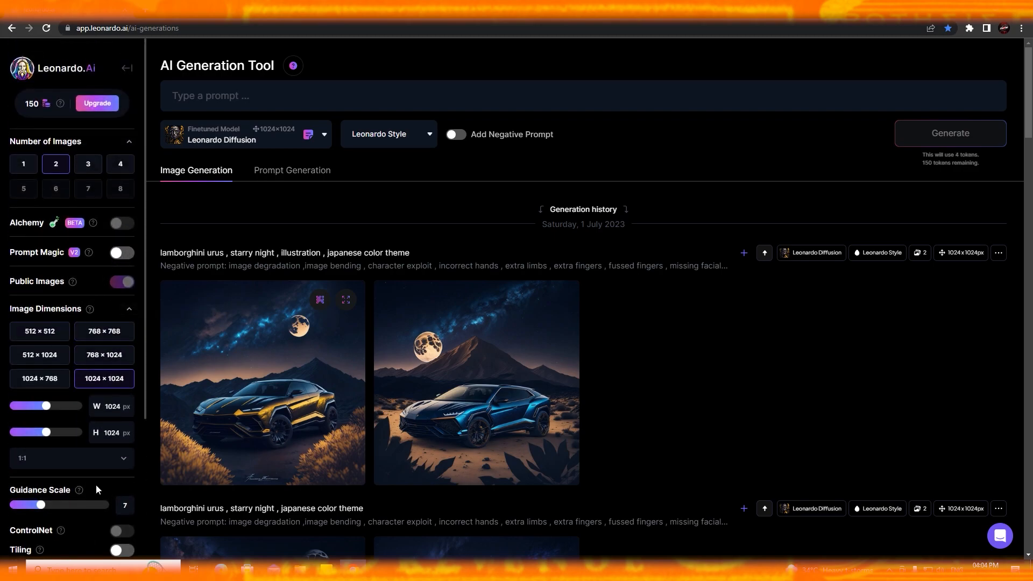
{"action": "scroll", "coordinate": [96, 485], "scroll_direction": "down", "scroll_amount": 3}
{"action": "scroll", "coordinate": [72, 436], "scroll_direction": "up", "scroll_amount": 2}
{"action": "scroll", "coordinate": [122, 261], "scroll_direction": "up", "scroll_amount": 1}
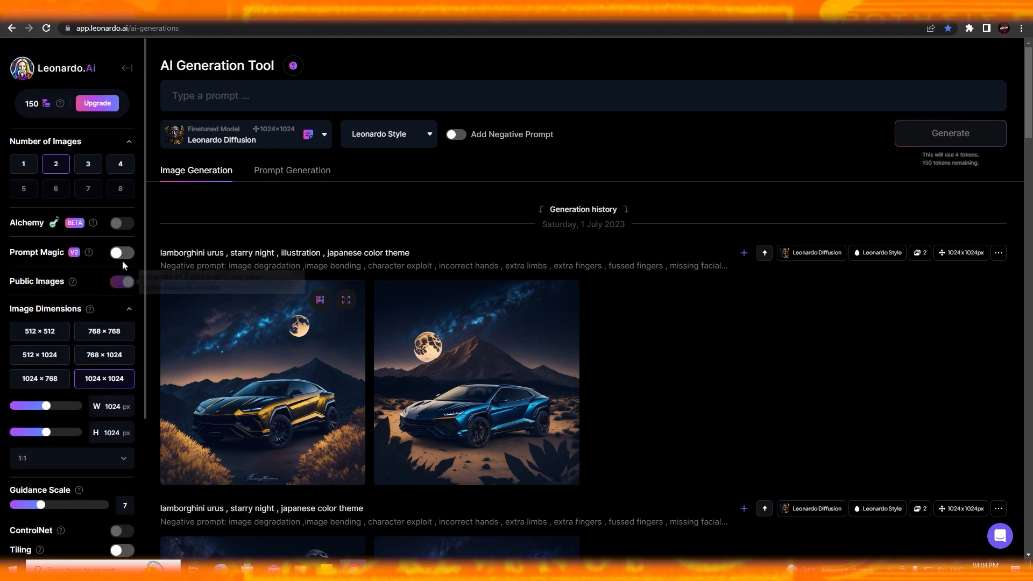
{"action": "scroll", "coordinate": [110, 500], "scroll_direction": "down", "scroll_amount": 3}
{"action": "scroll", "coordinate": [110, 500], "scroll_direction": "down", "scroll_amount": 4}
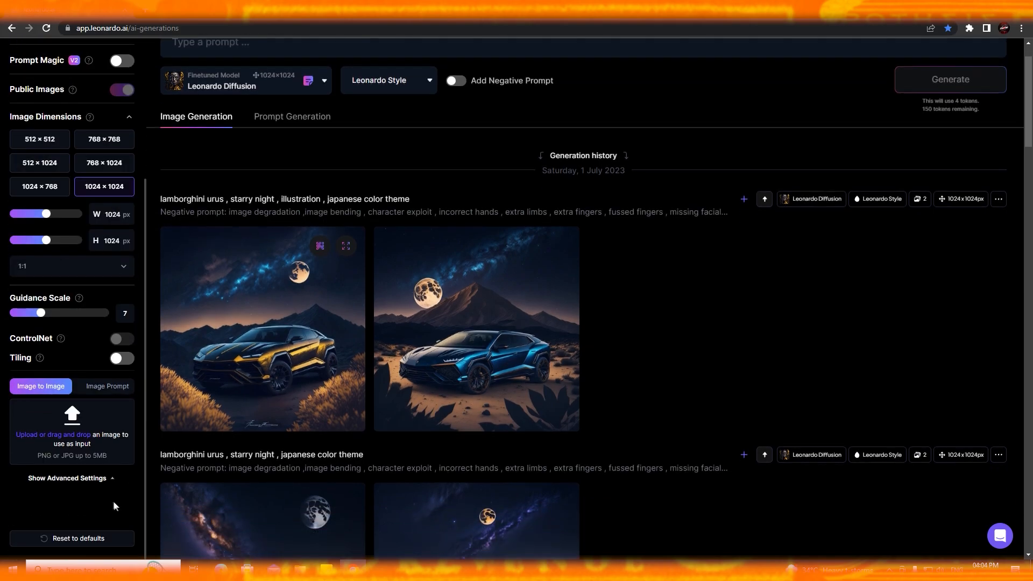
{"action": "scroll", "coordinate": [130, 505], "scroll_direction": "up", "scroll_amount": 4}
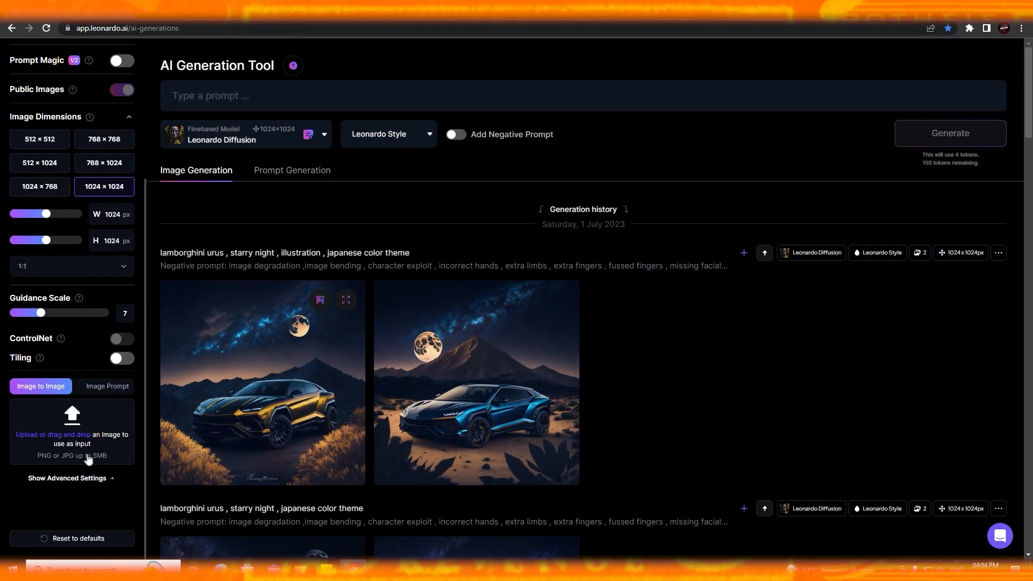
Step: Reset the generation settings to defaults and choose Leonardo Diffusion as the finetuned model
{"action": "left_click", "coordinate": [103, 540]}
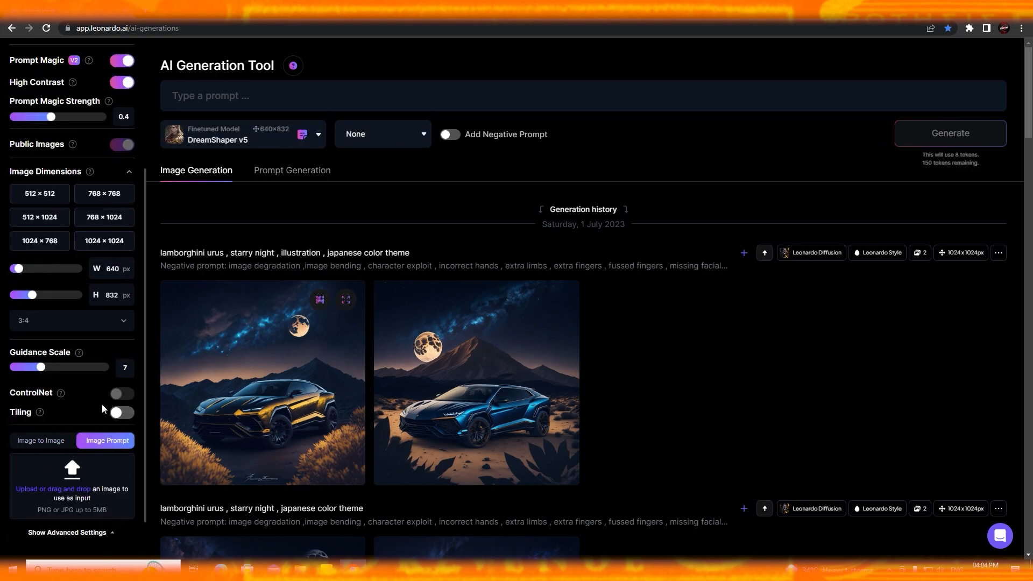
{"action": "scroll", "coordinate": [62, 250], "scroll_direction": "up", "scroll_amount": 4}
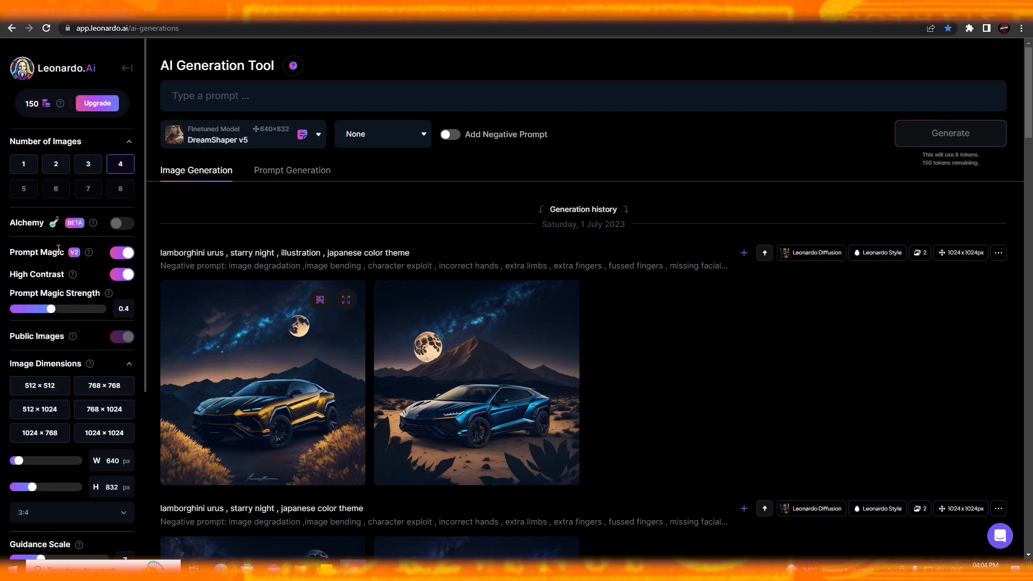
{"action": "left_click", "coordinate": [293, 137]}
{"action": "left_click", "coordinate": [232, 248]}
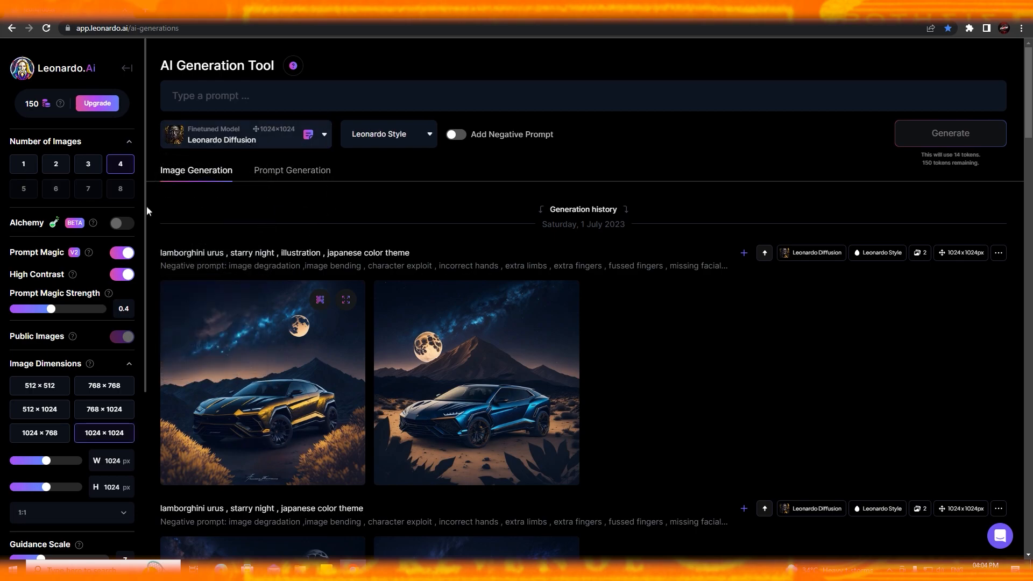
{"action": "scroll", "coordinate": [89, 371], "scroll_direction": "down", "scroll_amount": 8}
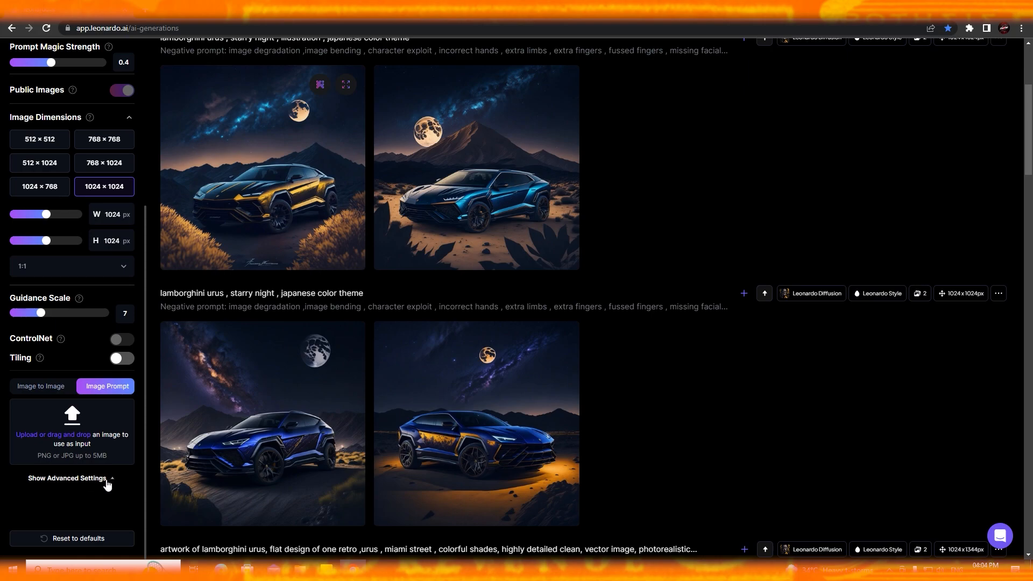
{"action": "scroll", "coordinate": [565, 434], "scroll_direction": "up", "scroll_amount": 4}
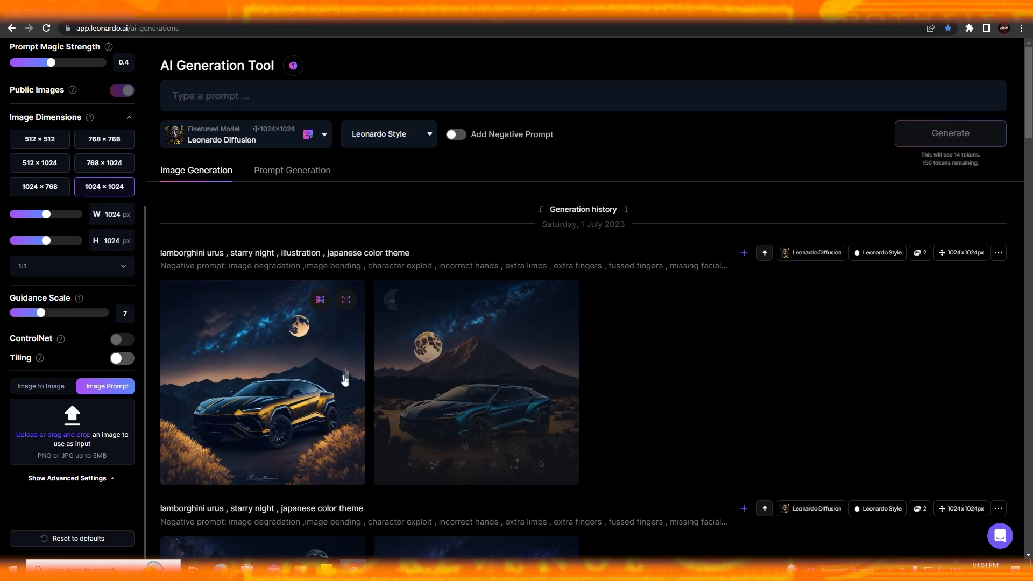
Step: Ideate four prompts from "samurai , starry night , illustration" and generate images from the first idea, the lone samurai atop a hill
{"action": "left_click", "coordinate": [276, 90]}
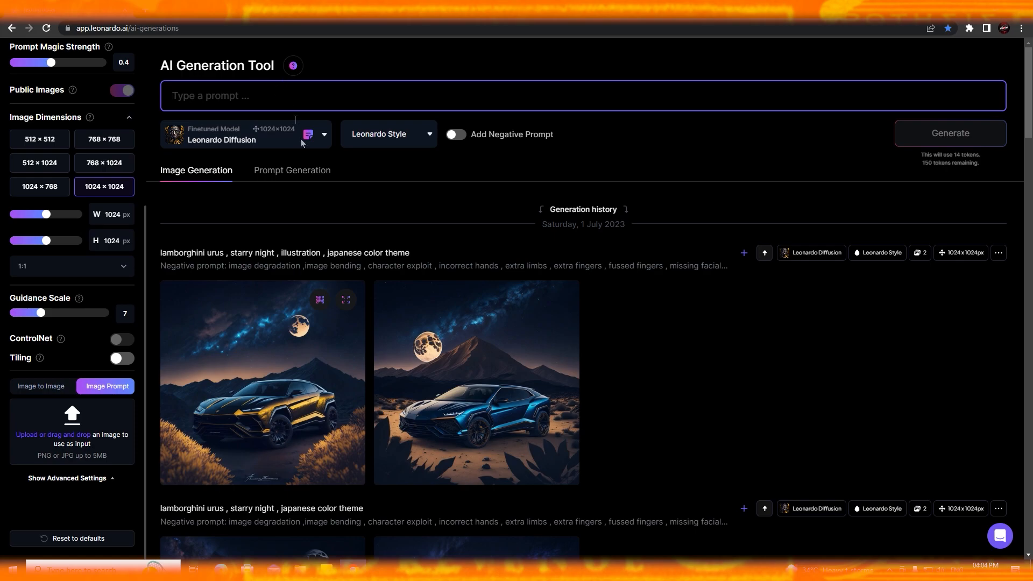
{"action": "left_click", "coordinate": [305, 170]}
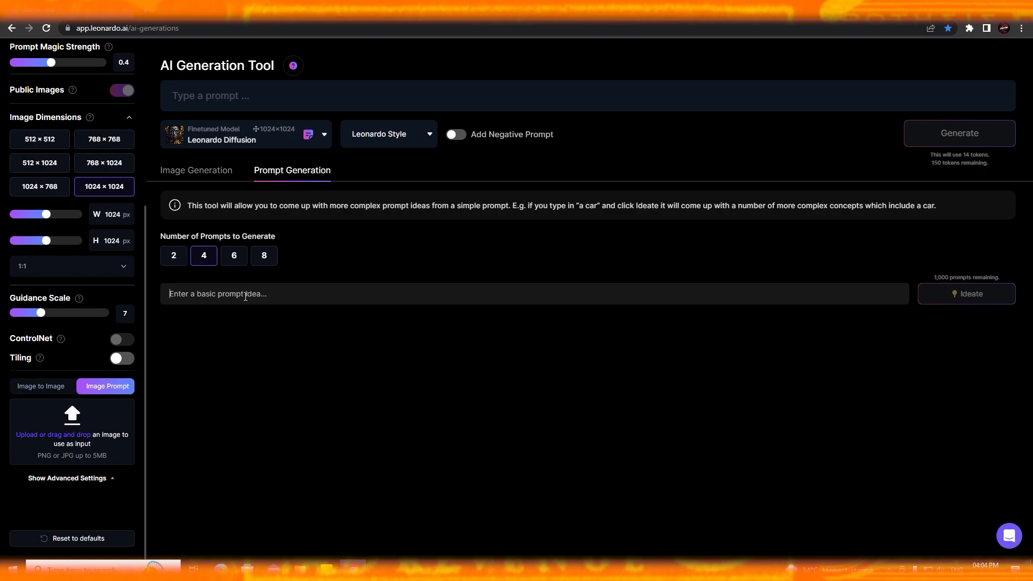
{"action": "type", "text": "samurai , starry night , illustration"}
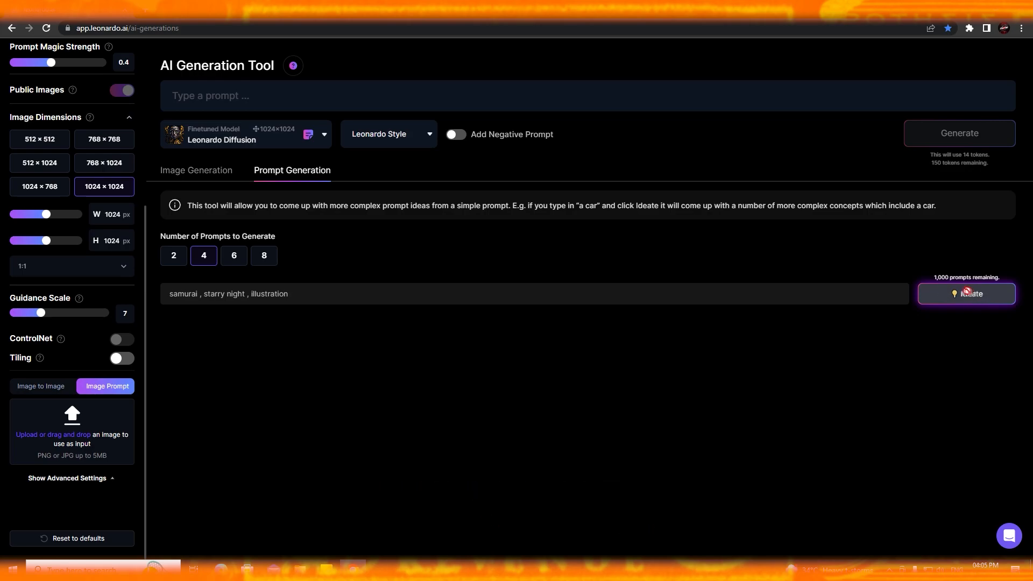
{"action": "left_click", "coordinate": [969, 294]}
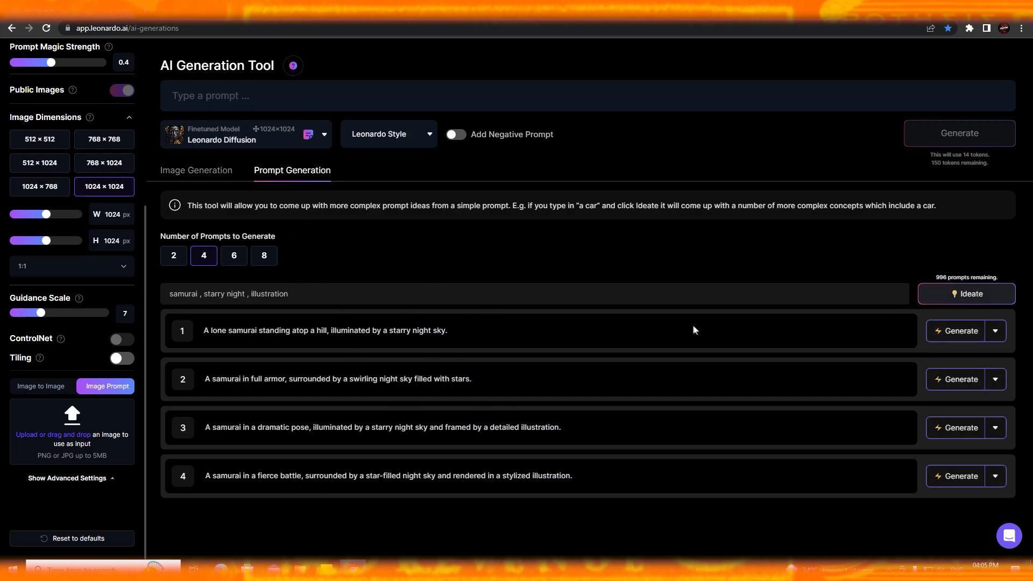
{"action": "left_click", "coordinate": [950, 333]}
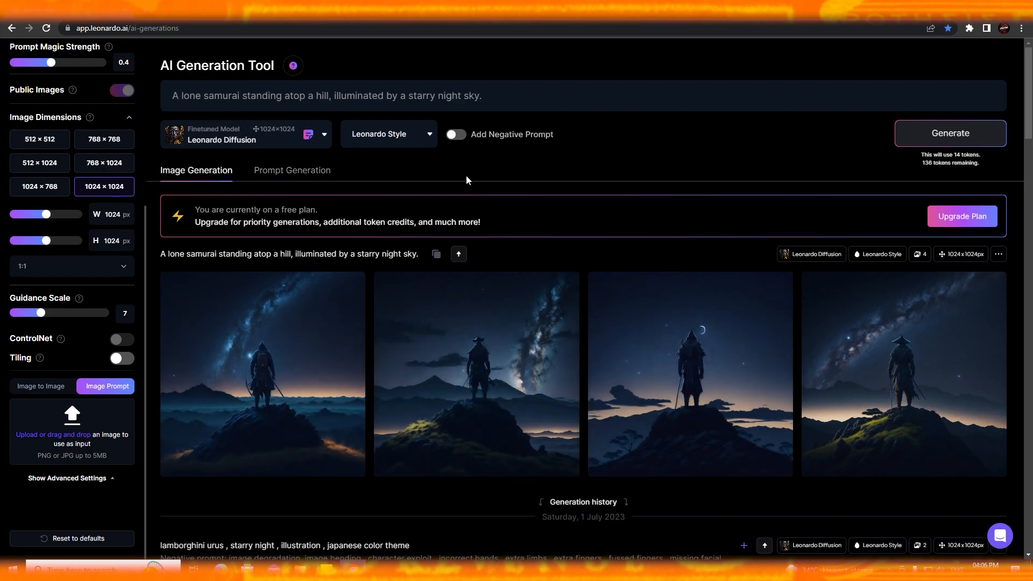
Step: Turn on the negative prompt for the lone samurai prompt and make its field ready for text
{"action": "left_click", "coordinate": [456, 135]}
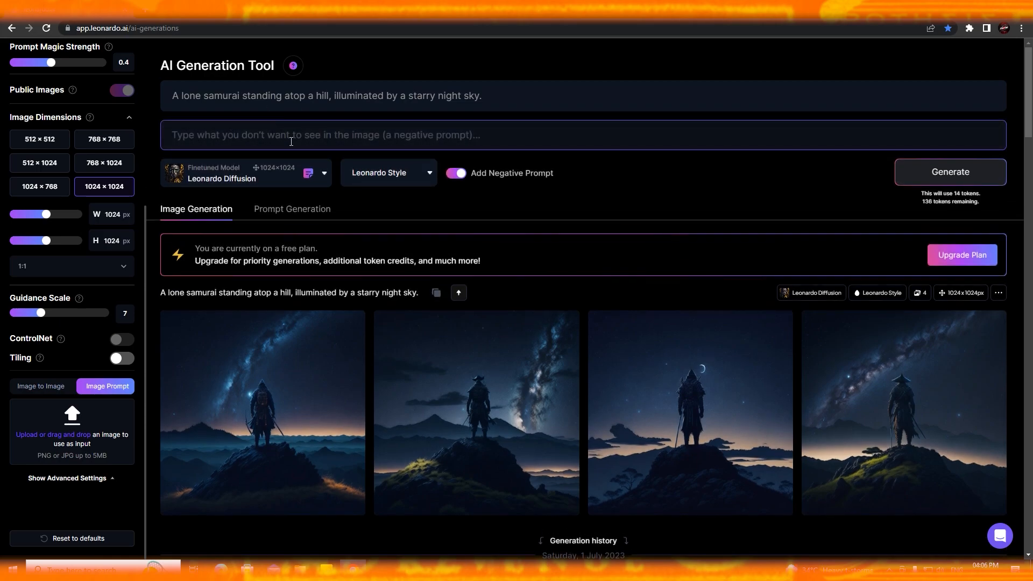
{"action": "left_click", "coordinate": [293, 138]}
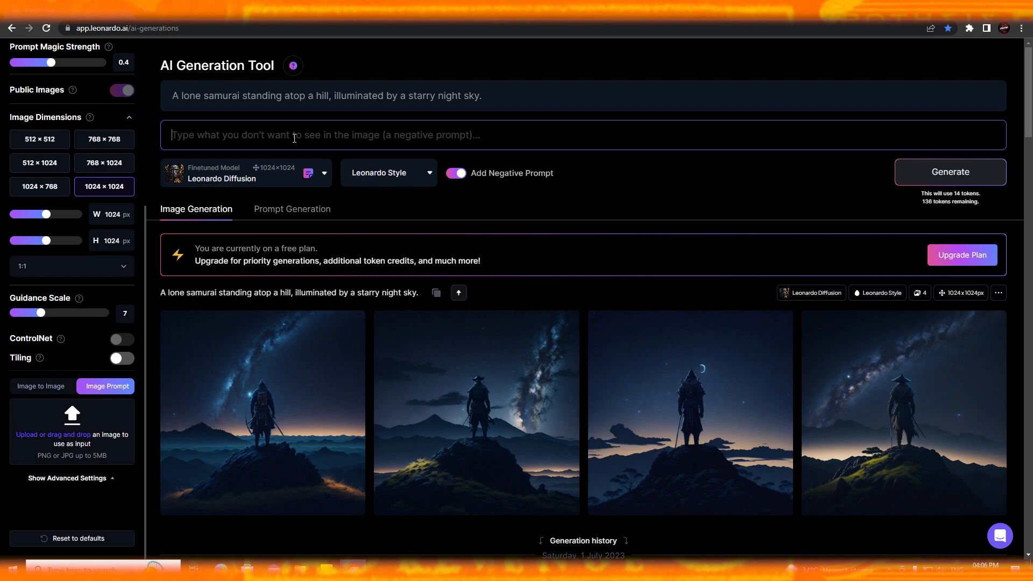
Step: View the fourth generated samurai image enlarged and close it again
{"action": "scroll", "coordinate": [699, 393], "scroll_direction": "down", "scroll_amount": 1}
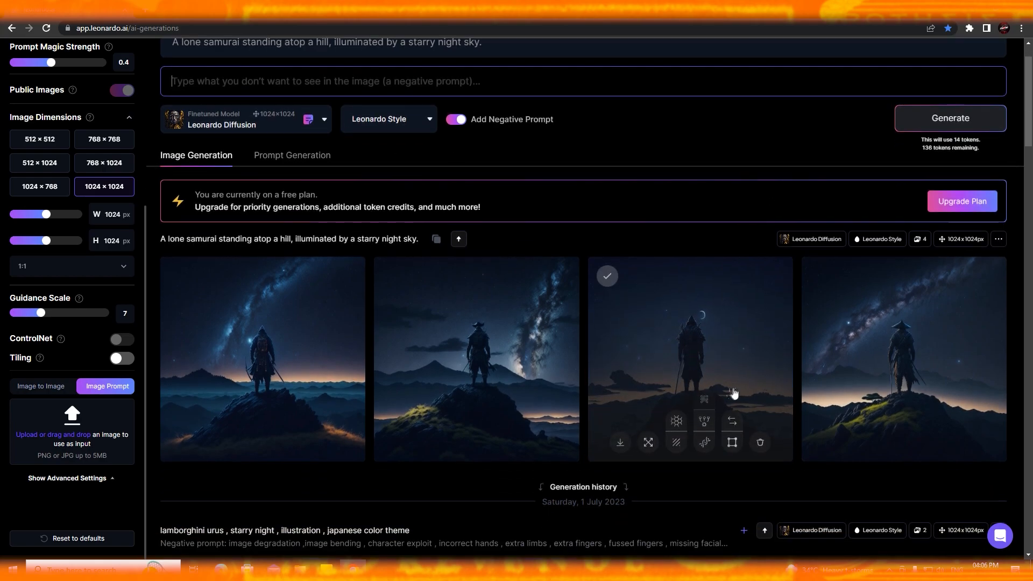
{"action": "left_click", "coordinate": [934, 434]}
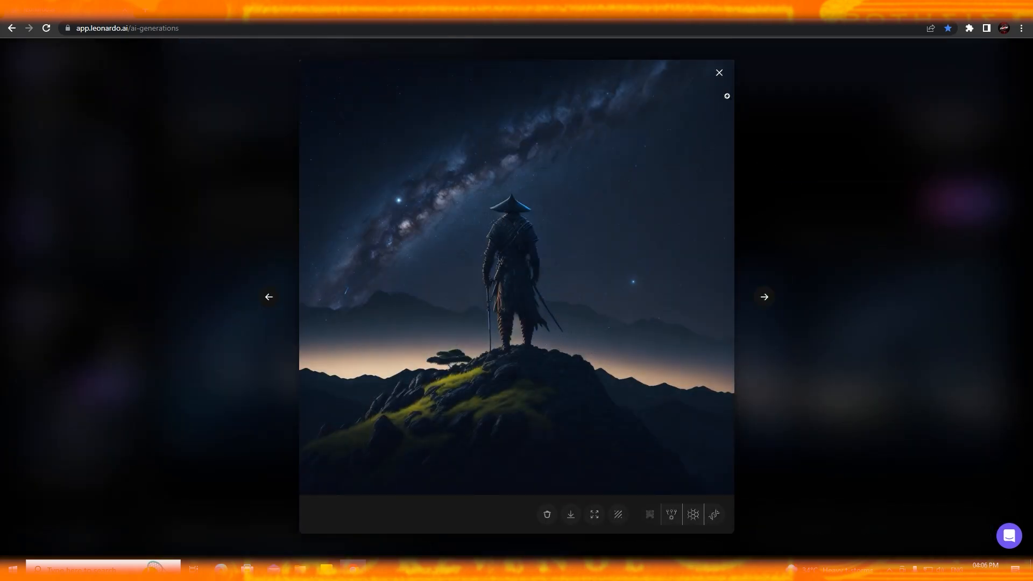
{"action": "left_click", "coordinate": [719, 73]}
Step: Enter the negative prompt "image degradation , two heads , more than two elements , color bendings , sky distortion , bad color scheme , missing facial features ," and generate images
{"action": "scroll", "coordinate": [234, 150], "scroll_direction": "up", "scroll_amount": 1}
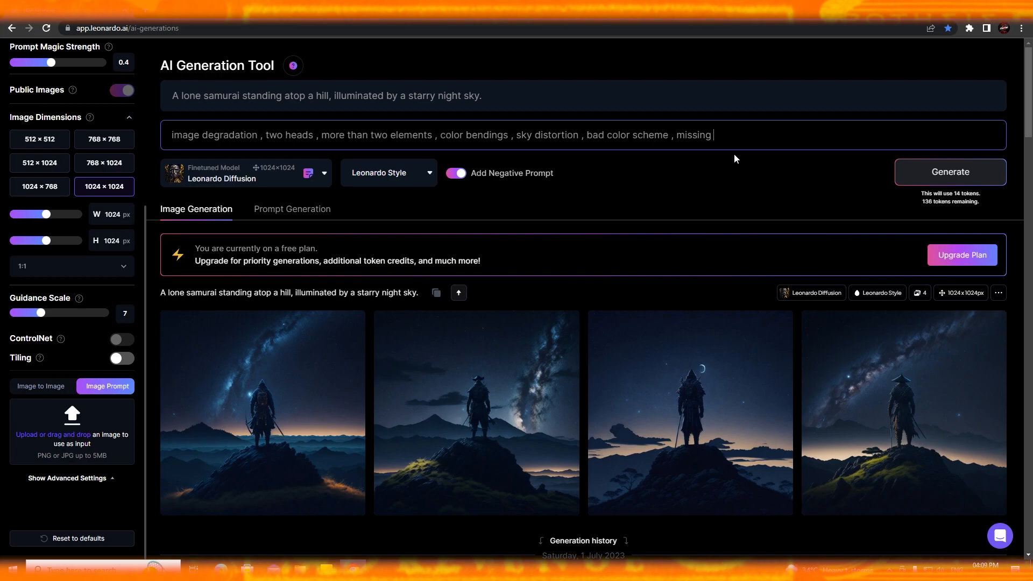
{"action": "type", "text": "eatures"}
{"action": "left_click", "coordinate": [940, 181]}
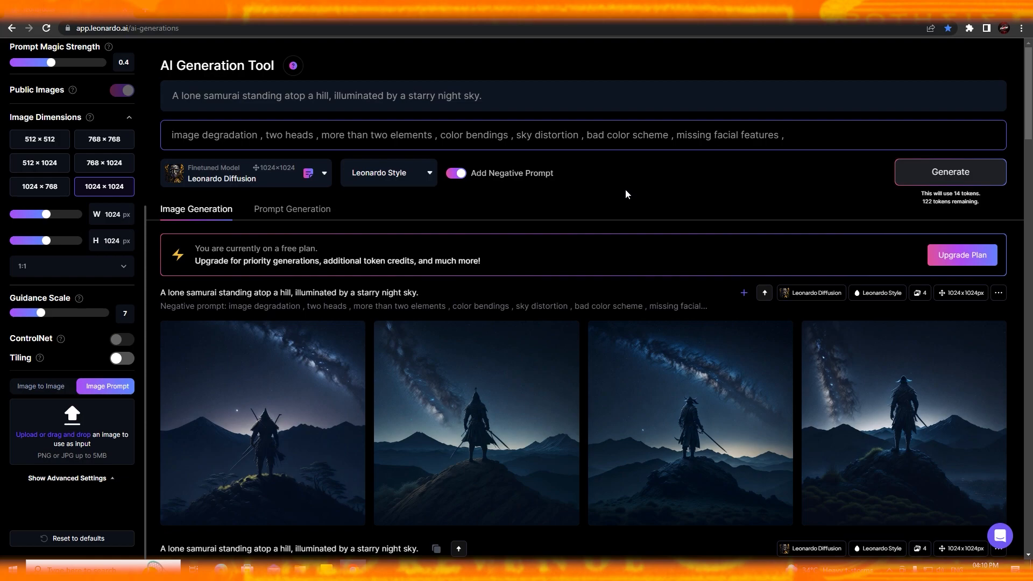
Step: Compare the samurai images made with and without the negative prompt, viewing the second image of the newest set enlarged
{"action": "scroll", "coordinate": [625, 189], "scroll_direction": "down", "scroll_amount": 4}
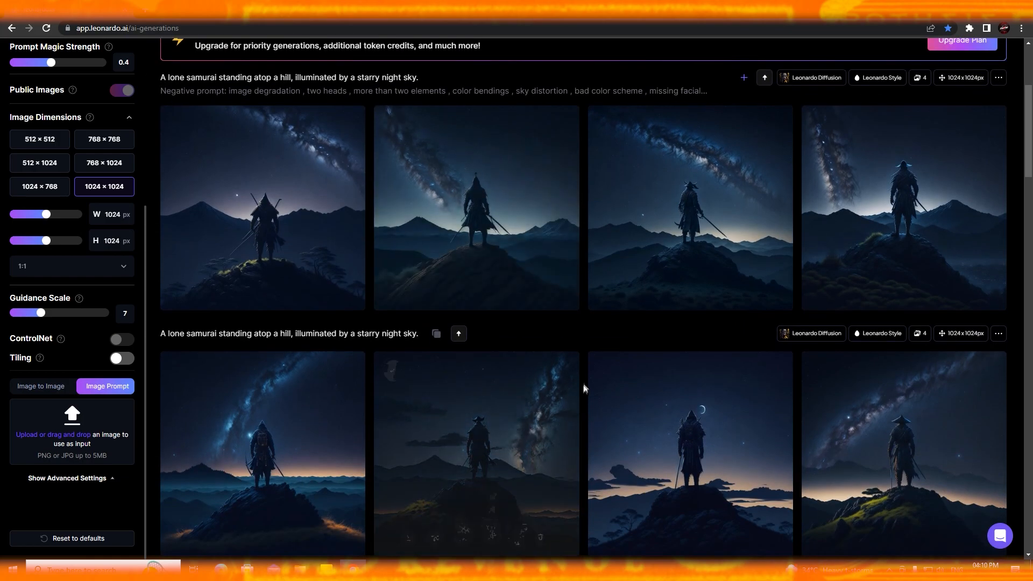
{"action": "scroll", "coordinate": [570, 355], "scroll_direction": "up", "scroll_amount": 2}
{"action": "left_click", "coordinate": [542, 296]}
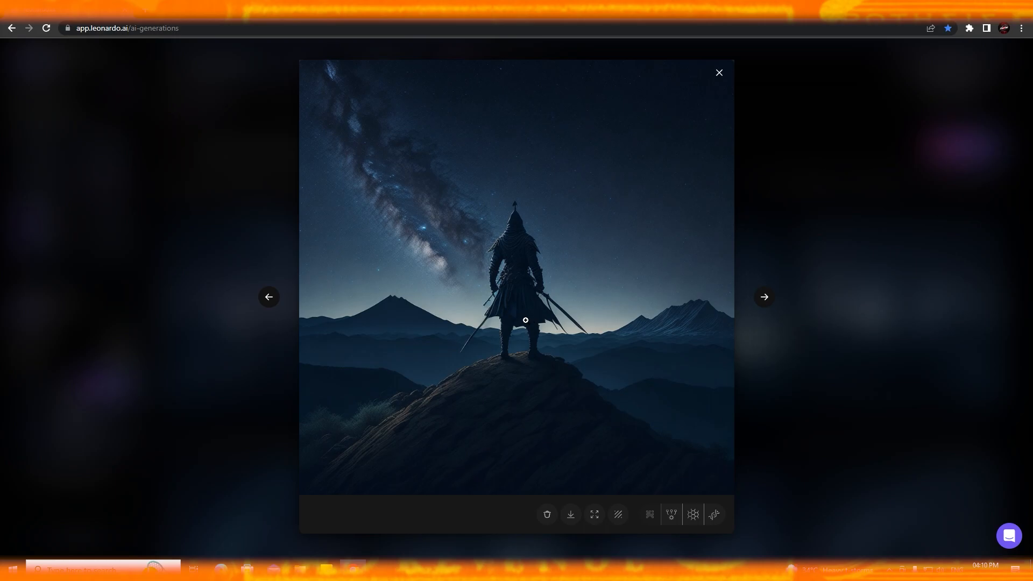
{"action": "left_click", "coordinate": [511, 332]}
{"action": "left_click", "coordinate": [515, 357]}
{"action": "left_click", "coordinate": [715, 92]}
{"action": "left_click", "coordinate": [800, 72]}
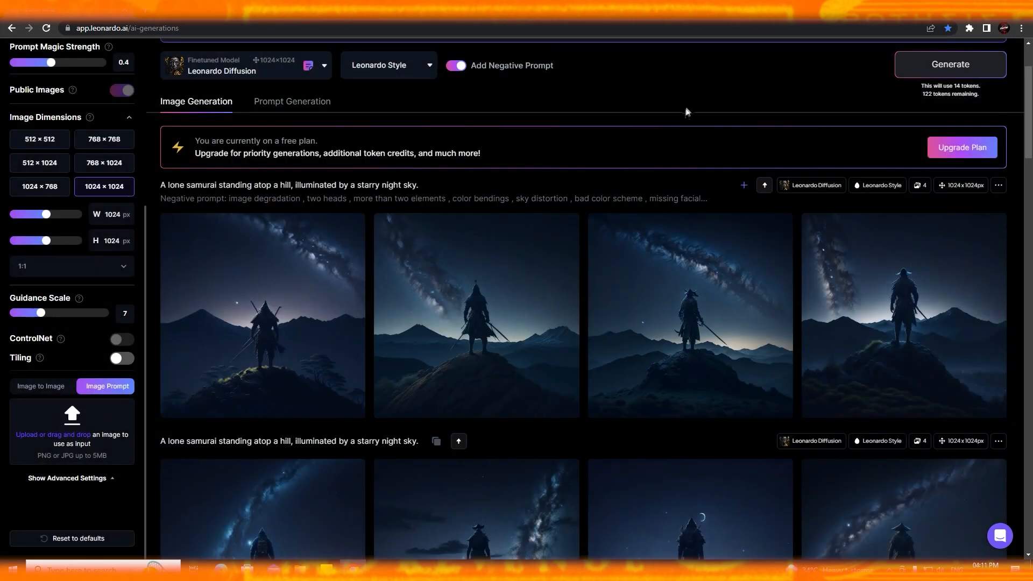
{"action": "scroll", "coordinate": [593, 351], "scroll_direction": "down", "scroll_amount": 5}
{"action": "scroll", "coordinate": [547, 385], "scroll_direction": "up", "scroll_amount": 7}
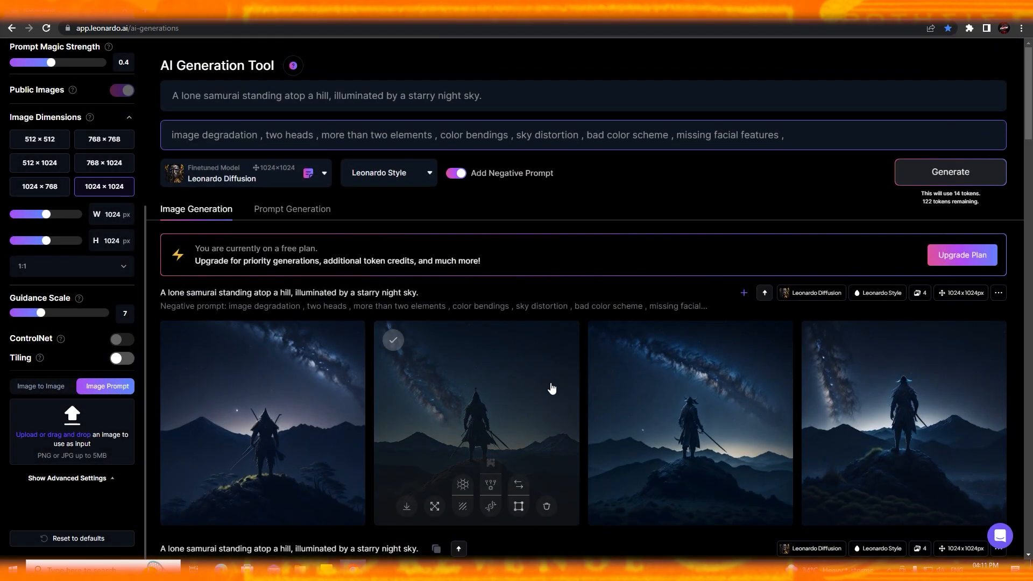
Step: In the negative prompt, replace "heads" with "sword" and "missing facial features" with "sky bending , improper sky", and generate images
{"action": "left_click", "coordinate": [797, 140]}
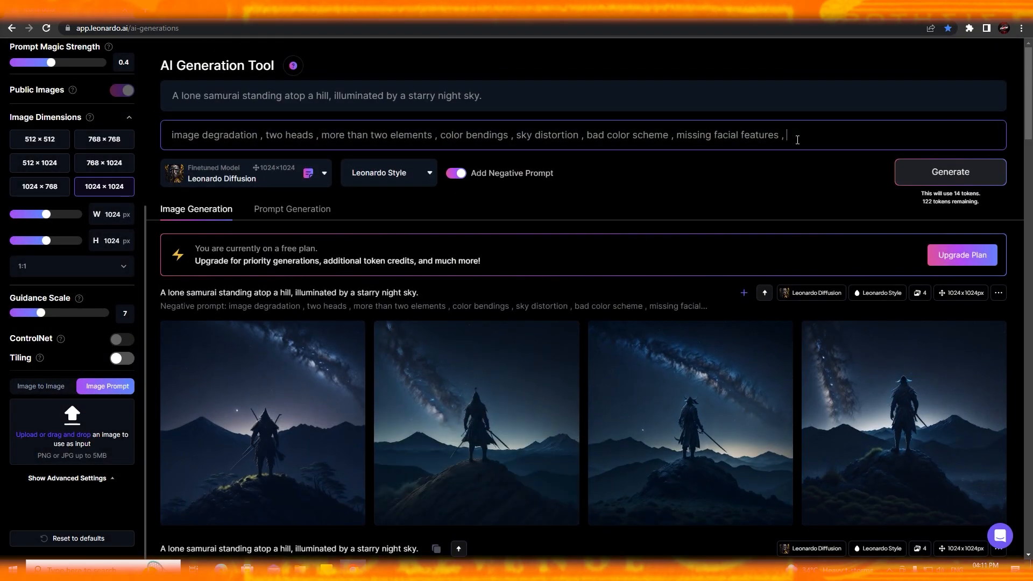
{"action": "left_click_drag", "start_coordinate": [286, 136], "coordinate": [315, 137]}
{"action": "type", "text": "sword"}
{"action": "left_click", "coordinate": [805, 137]}
{"action": "key", "text": "BackSpace"}
{"action": "key", "text": "BackSpace"}
{"action": "key", "text": "BackSpace"}
{"action": "key", "text": "BackSpace"}
{"action": "key", "text": "BackSpace"}
{"action": "key", "text": "BackSpace"}
{"action": "key", "text": "BackSpace"}
{"action": "key", "text": "BackSpace"}
{"action": "key", "text": "BackSpace"}
{"action": "key", "text": "BackSpace"}
{"action": "key", "text": "BackSpace"}
{"action": "key", "text": "BackSpace"}
{"action": "key", "text": "BackSpace"}
{"action": "key", "text": "BackSpace"}
{"action": "key", "text": "BackSpace"}
{"action": "key", "text": "BackSpace"}
{"action": "key", "text": "BackSpace"}
{"action": "key", "text": "BackSpace"}
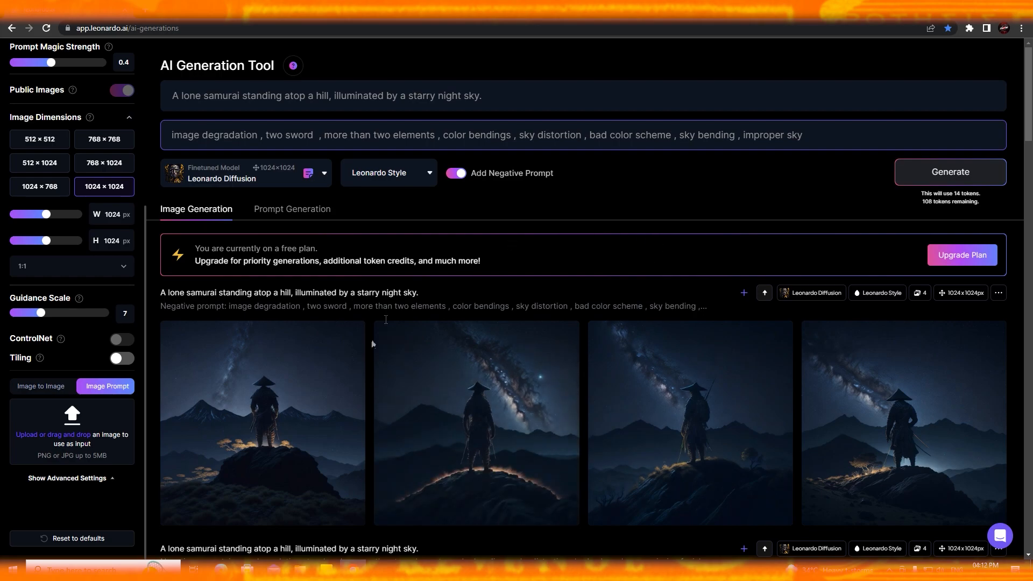
Step: Inspect the first image of the new samurai set enlarged at full size and close it again
{"action": "left_click", "coordinate": [259, 370]}
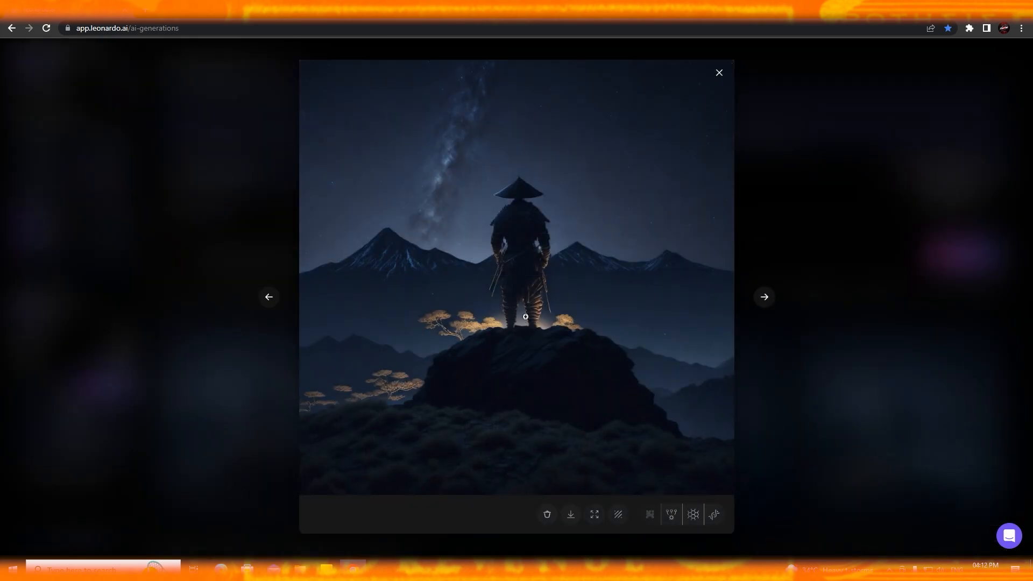
{"action": "left_click", "coordinate": [531, 290]}
{"action": "scroll", "coordinate": [546, 390], "scroll_direction": "down", "scroll_amount": 3}
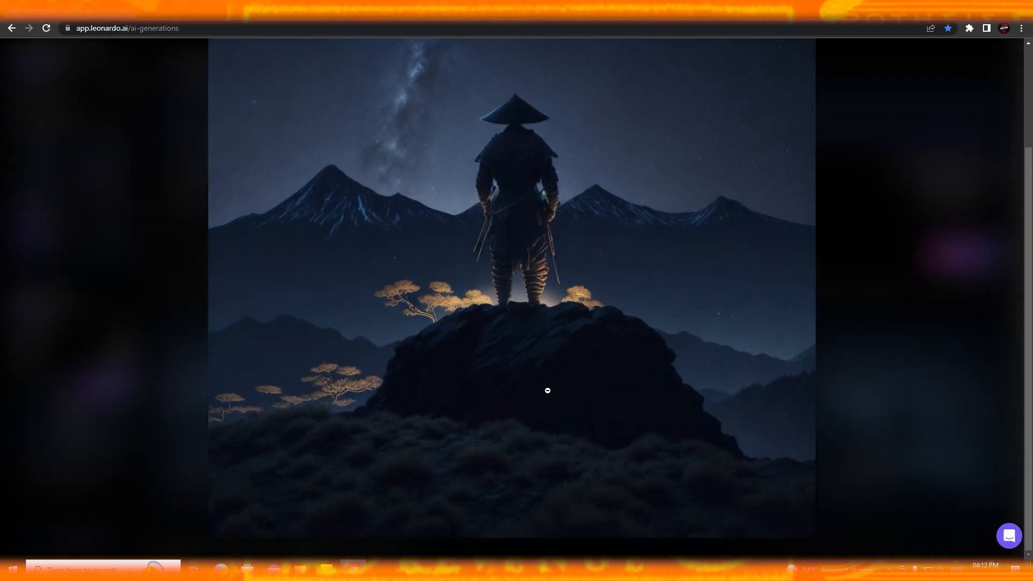
{"action": "scroll", "coordinate": [683, 399], "scroll_direction": "up", "scroll_amount": 3}
{"action": "left_click", "coordinate": [800, 73]}
Step: Turn off Prompt Magic, lower the Guidance Scale to 1, and generate the lone samurai images again
{"action": "scroll", "coordinate": [34, 316], "scroll_direction": "up", "scroll_amount": 5}
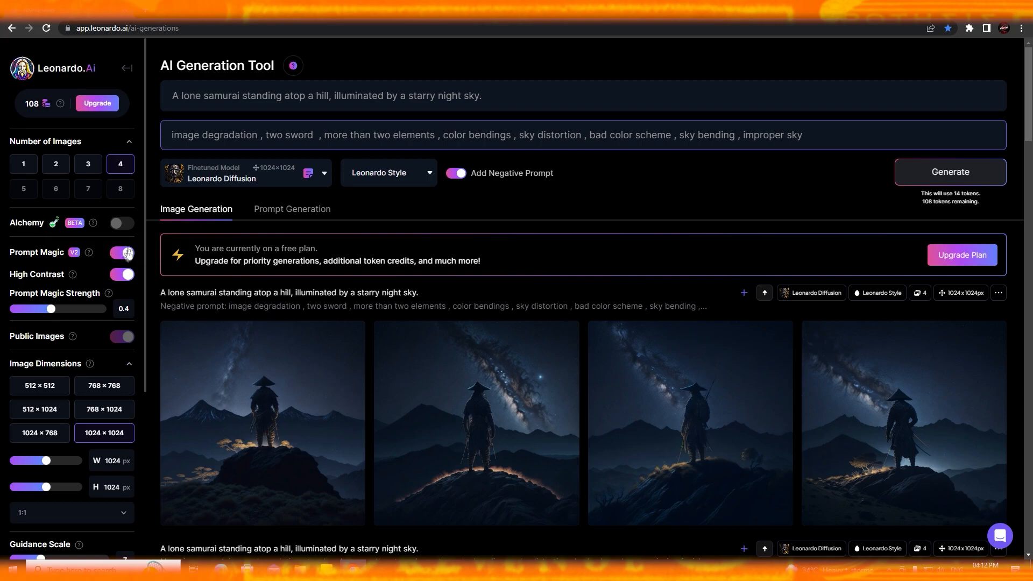
{"action": "scroll", "coordinate": [115, 405], "scroll_direction": "down", "scroll_amount": 5}
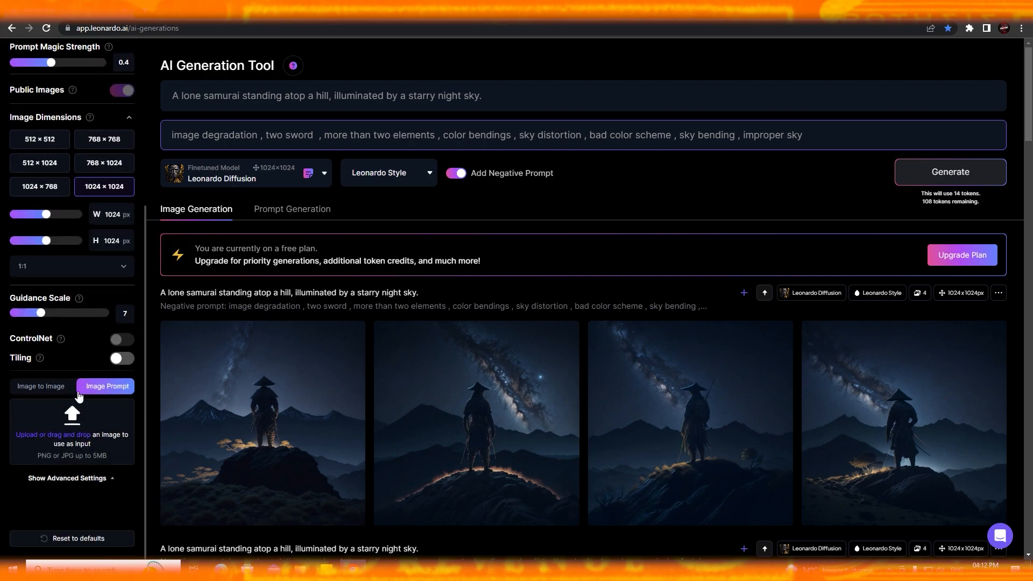
{"action": "scroll", "coordinate": [80, 394], "scroll_direction": "up", "scroll_amount": 4}
{"action": "left_click", "coordinate": [122, 252]}
{"action": "scroll", "coordinate": [108, 350], "scroll_direction": "down", "scroll_amount": 3}
{"action": "left_click_drag", "start_coordinate": [41, 343], "coordinate": [5, 344]}
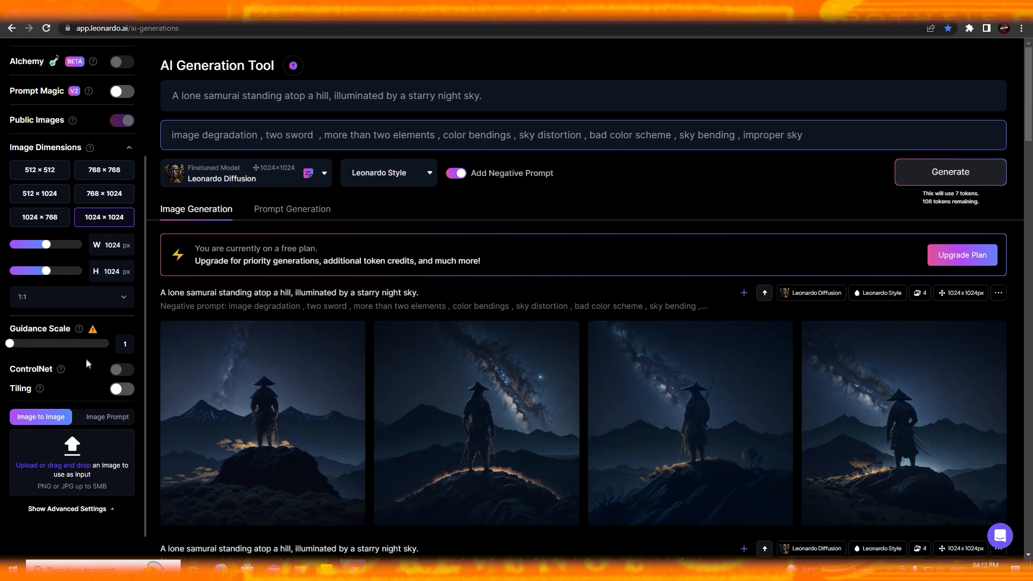
{"action": "scroll", "coordinate": [126, 371], "scroll_direction": "up", "scroll_amount": 3}
{"action": "left_click", "coordinate": [936, 173]}
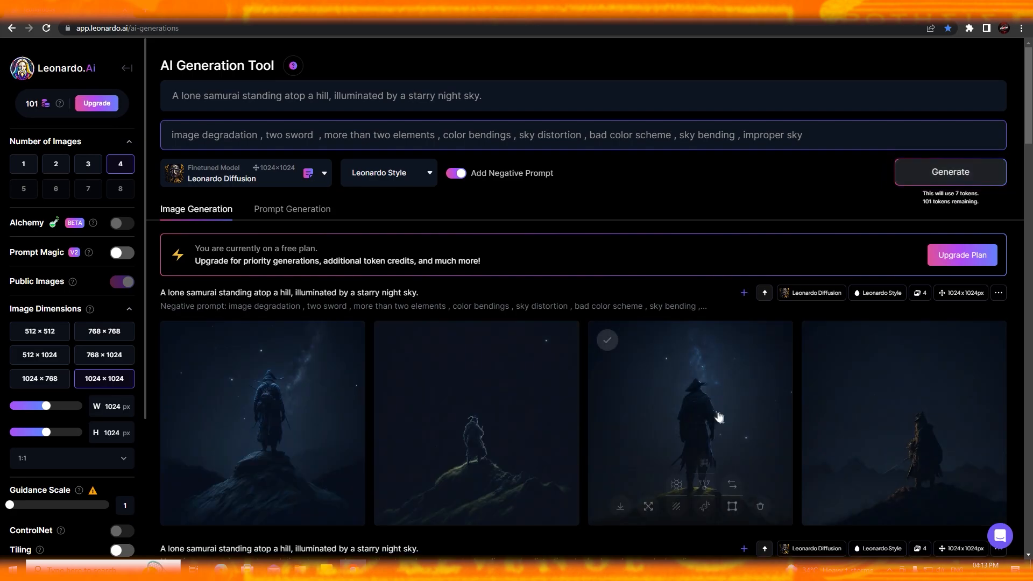
Step: Compare the samurai images generated at Guidance Scale 1 with the earlier sets below them
{"action": "scroll", "coordinate": [606, 406], "scroll_direction": "down", "scroll_amount": 4}
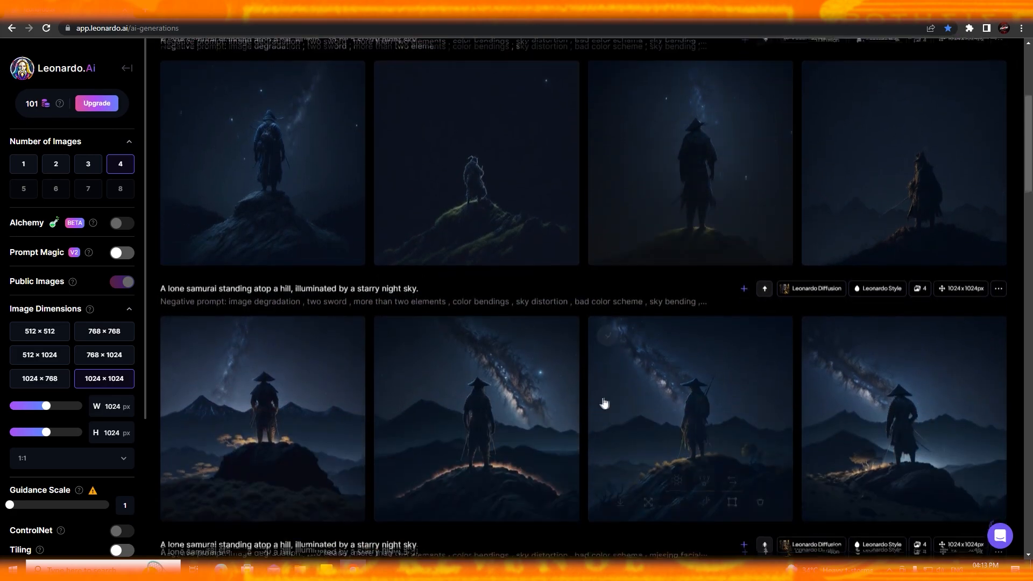
{"action": "scroll", "coordinate": [709, 427], "scroll_direction": "down", "scroll_amount": 1}
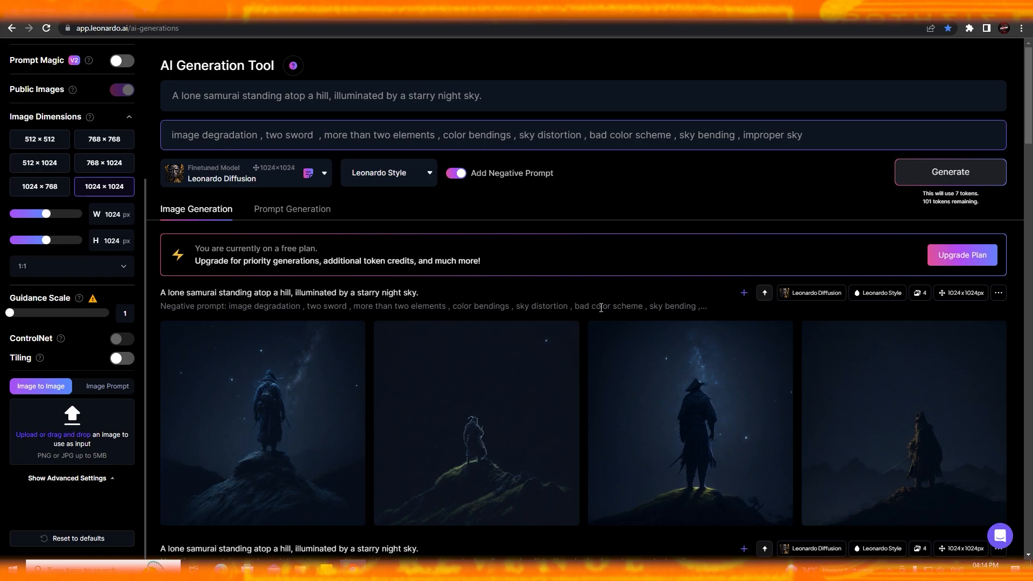
{"action": "scroll", "coordinate": [69, 357], "scroll_direction": "down", "scroll_amount": 4}
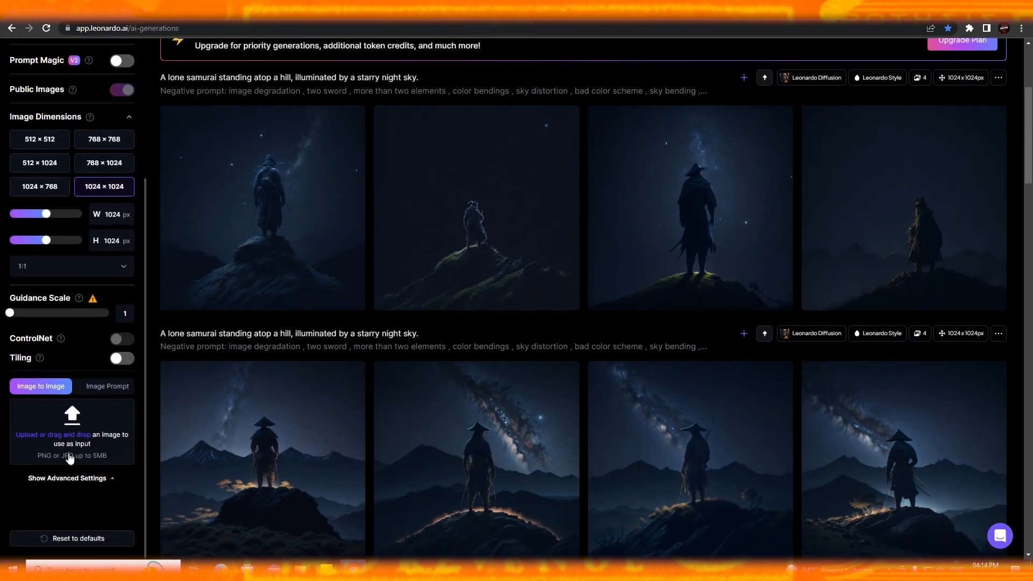
{"action": "scroll", "coordinate": [59, 162], "scroll_direction": "up", "scroll_amount": 4}
{"action": "scroll", "coordinate": [80, 485], "scroll_direction": "down", "scroll_amount": 4}
Step: Reset the generation settings to their defaults and turn off Prompt Magic
{"action": "left_click", "coordinate": [94, 544]}
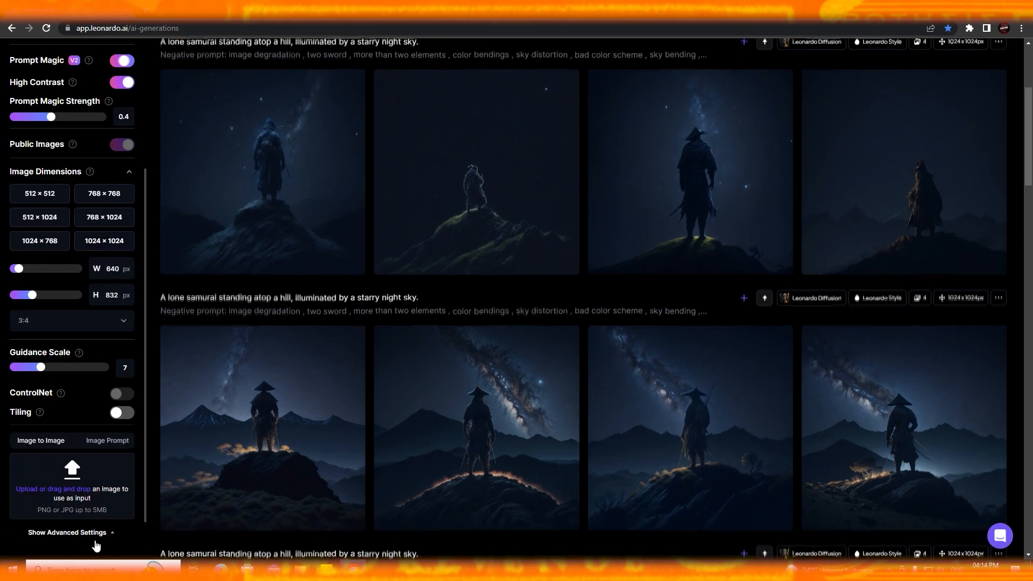
{"action": "scroll", "coordinate": [277, 441], "scroll_direction": "up", "scroll_amount": 4}
{"action": "left_click", "coordinate": [242, 139]}
{"action": "left_click", "coordinate": [207, 245]}
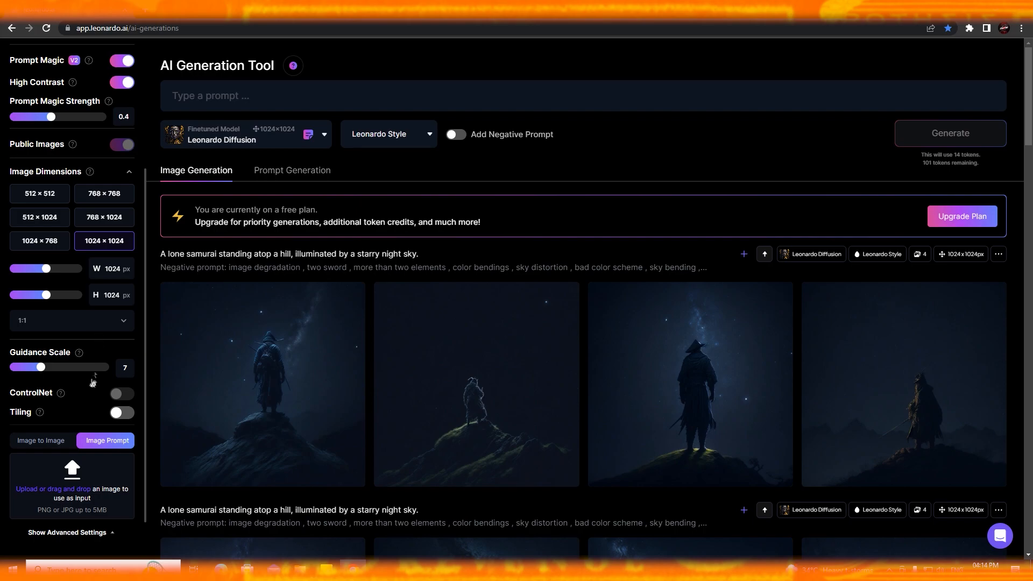
{"action": "scroll", "coordinate": [80, 377], "scroll_direction": "down", "scroll_amount": 2}
{"action": "left_click", "coordinate": [63, 398]}
{"action": "scroll", "coordinate": [63, 401], "scroll_direction": "up", "scroll_amount": 5}
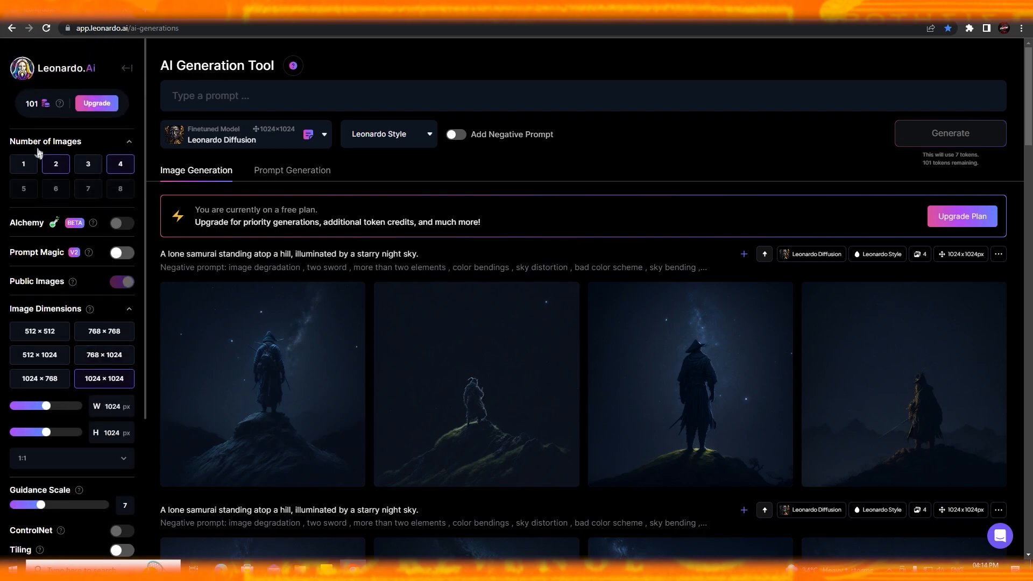
Step: Go to the home page and browse the trending Recent Creations for an artwork to use as a source
{"action": "left_click", "coordinate": [64, 68]}
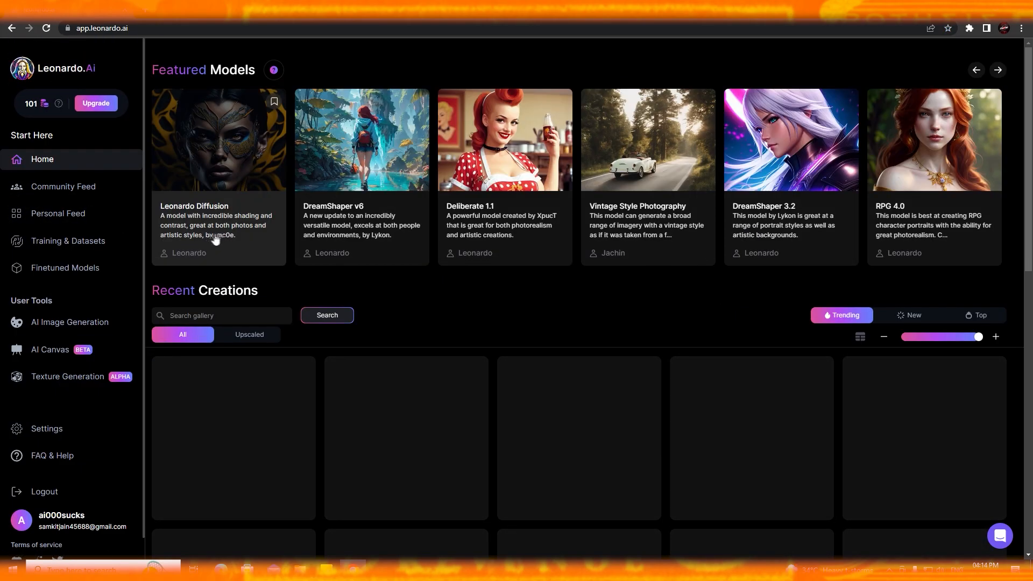
{"action": "scroll", "coordinate": [581, 320], "scroll_direction": "down", "scroll_amount": 3}
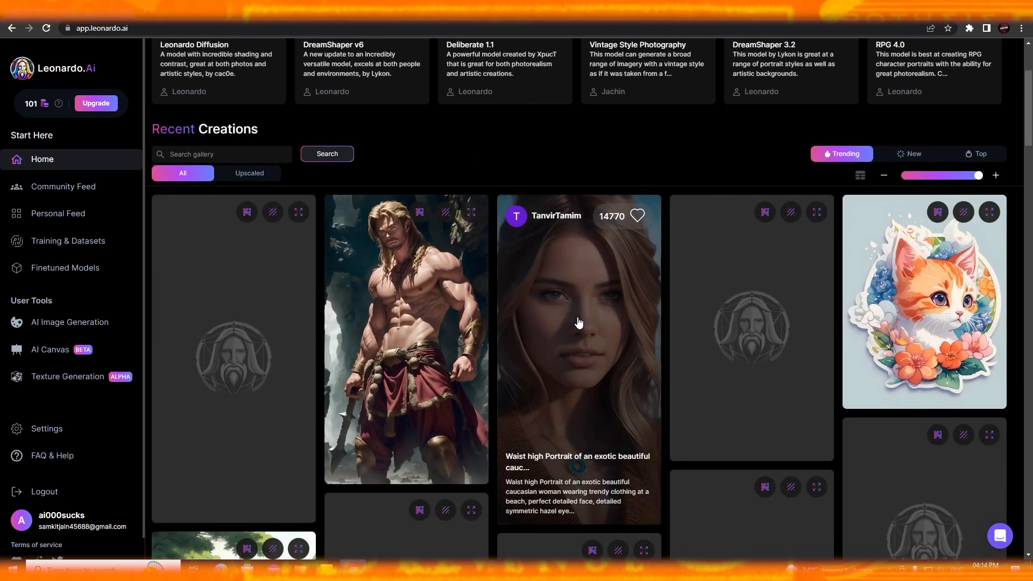
{"action": "scroll", "coordinate": [433, 414], "scroll_direction": "down", "scroll_amount": 2}
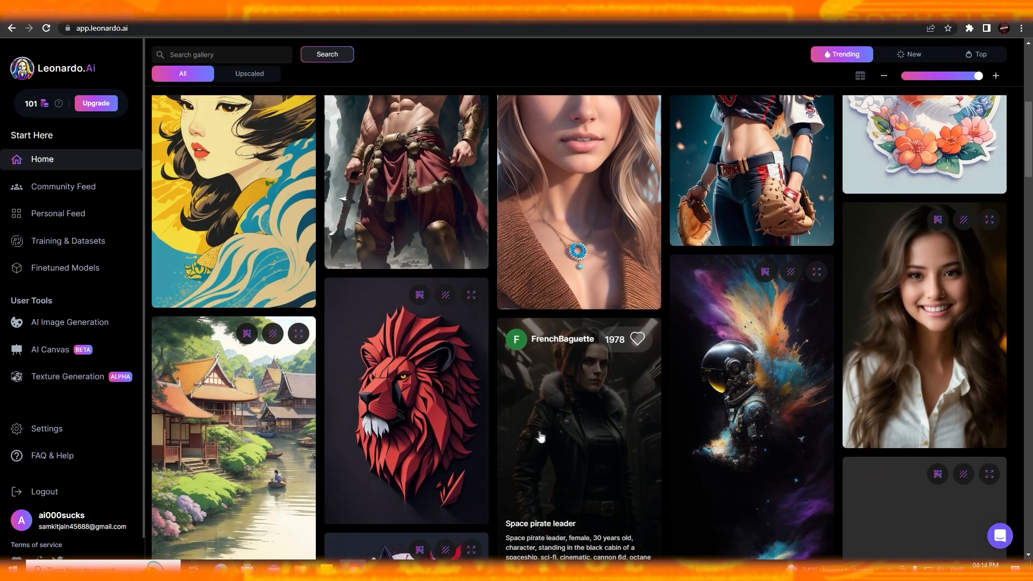
{"action": "scroll", "coordinate": [578, 450], "scroll_direction": "down", "scroll_amount": 7}
{"action": "scroll", "coordinate": [707, 471], "scroll_direction": "down", "scroll_amount": 5}
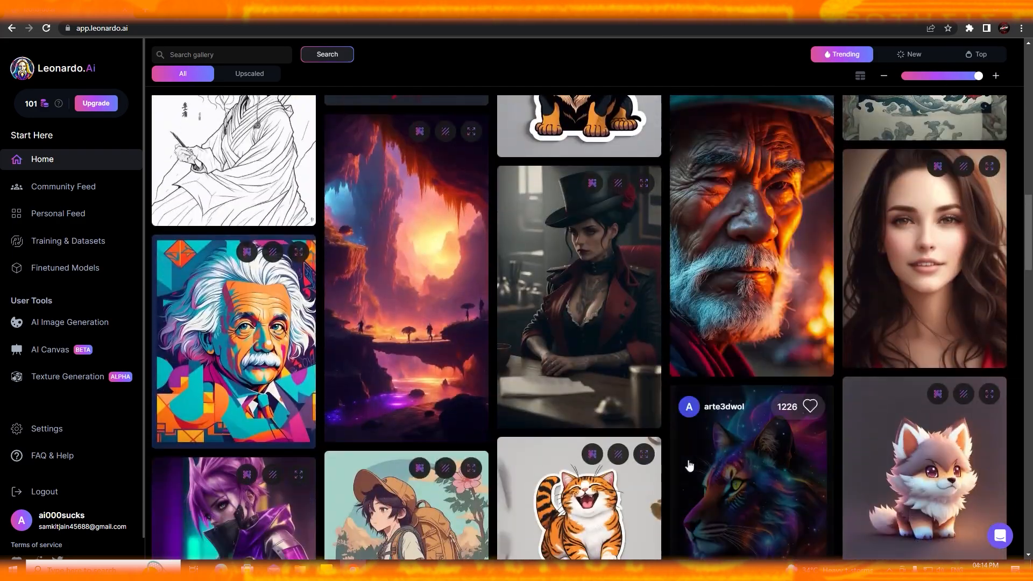
{"action": "scroll", "coordinate": [547, 468], "scroll_direction": "down", "scroll_amount": 2}
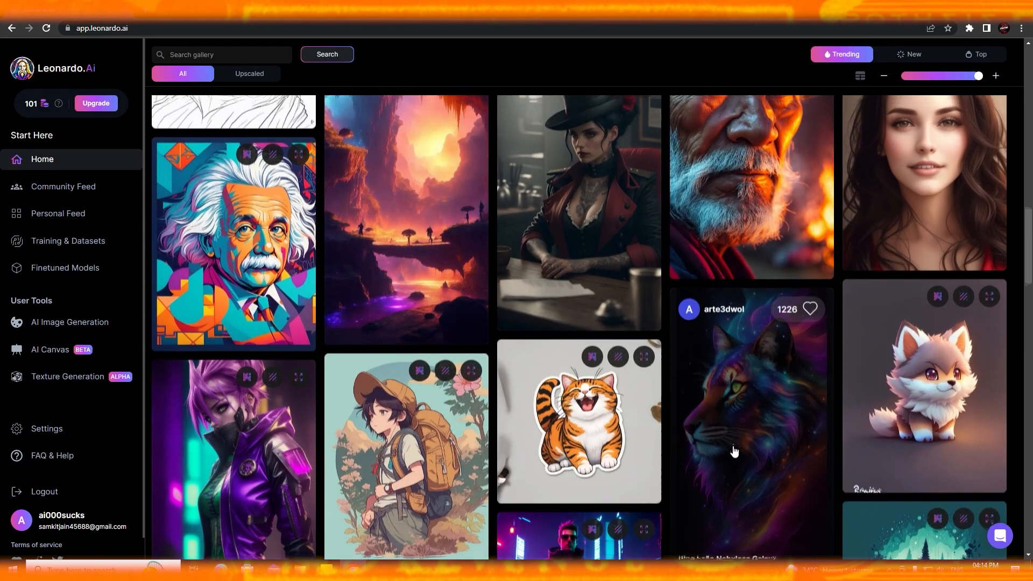
{"action": "scroll", "coordinate": [734, 451], "scroll_direction": "down", "scroll_amount": 3}
{"action": "scroll", "coordinate": [672, 431], "scroll_direction": "up", "scroll_amount": 15}
{"action": "scroll", "coordinate": [626, 417], "scroll_direction": "down", "scroll_amount": 15}
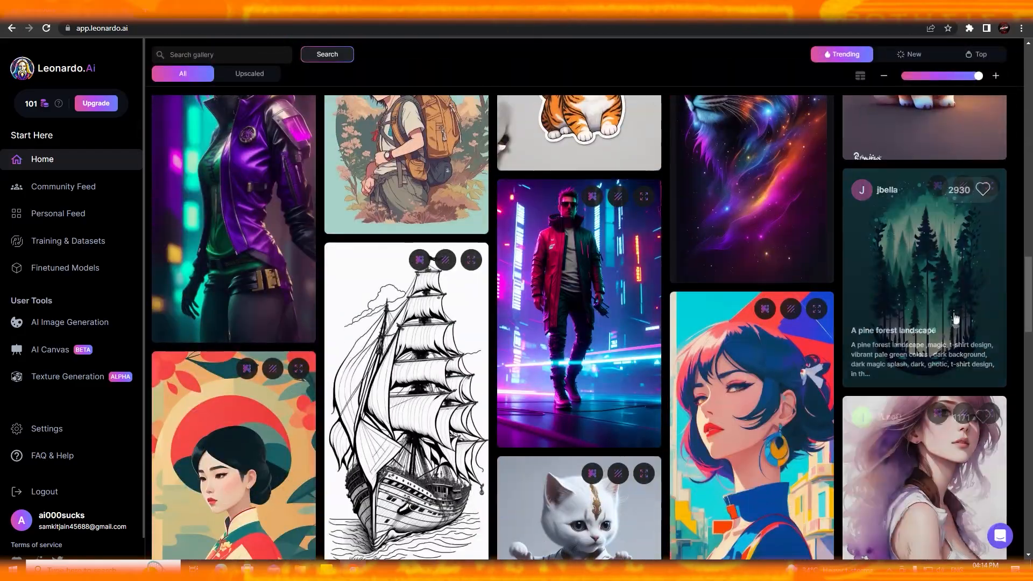
Step: Send the pine forest landscape creation to Image2Image and add the negative prompt "two swords , mountain bendings , missing features , sky distortion , more than two elements"
{"action": "left_click", "coordinate": [763, 242]}
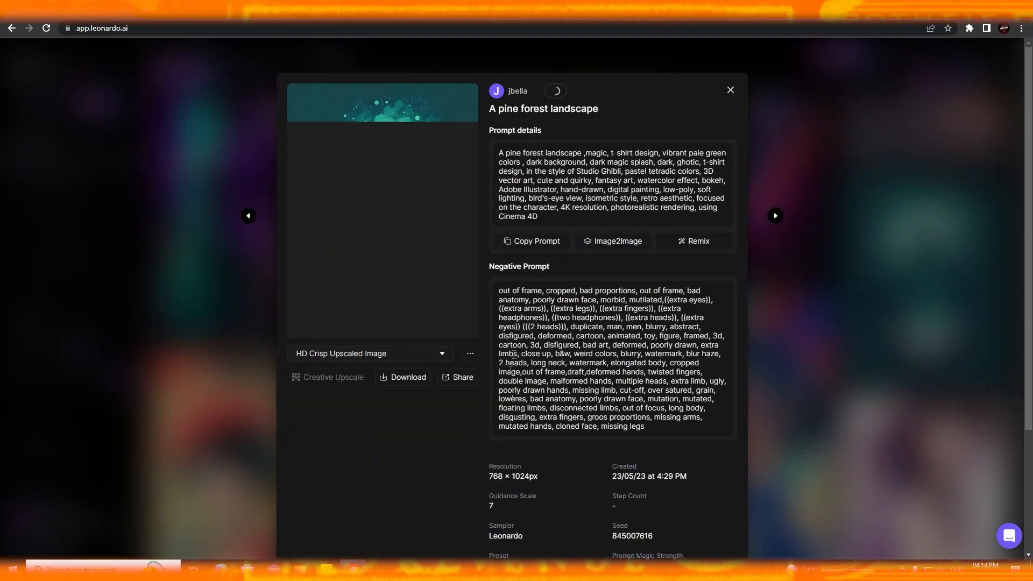
{"action": "key", "text": "Escape"}
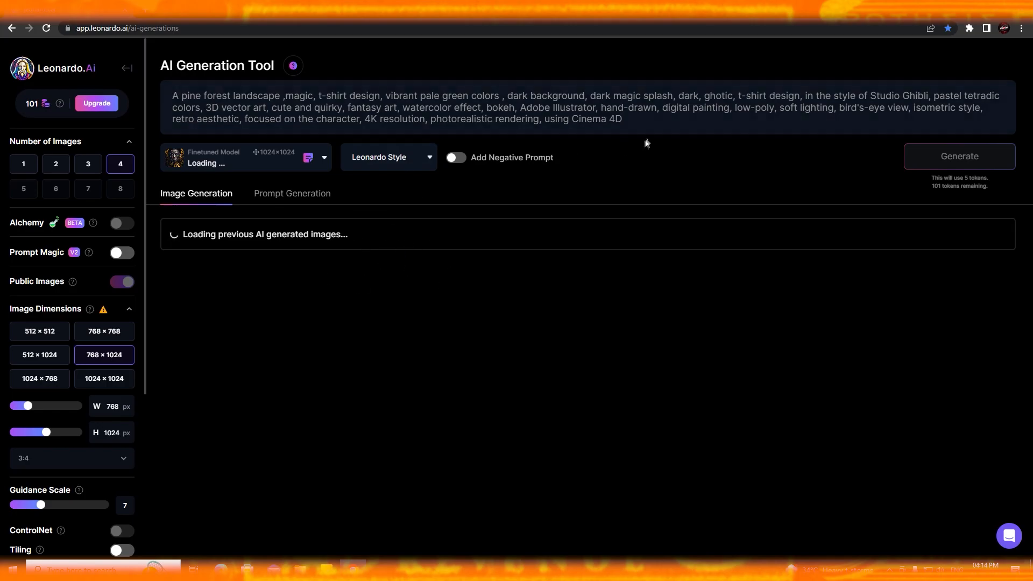
{"action": "left_click", "coordinate": [456, 158]}
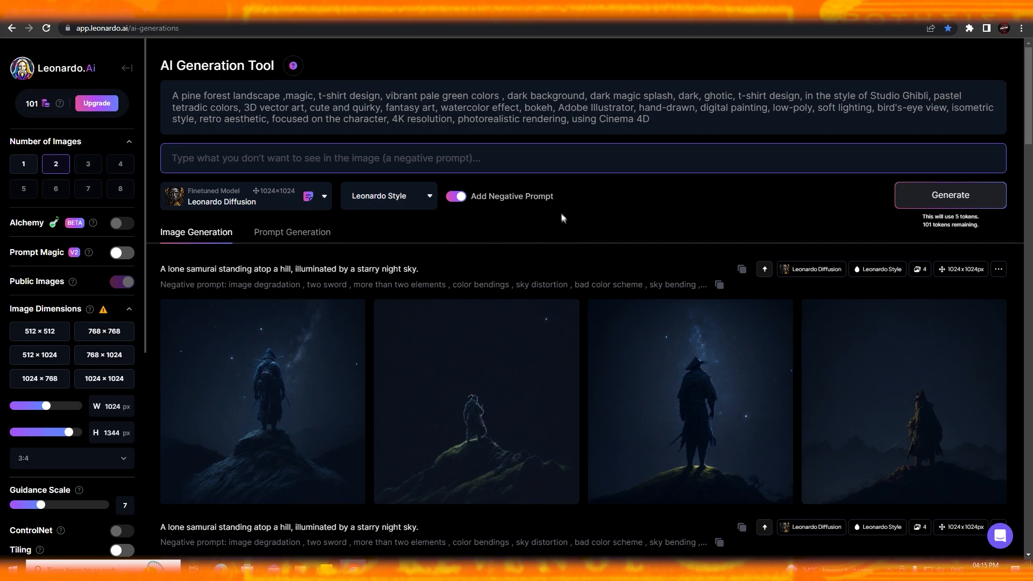
{"action": "left_click", "coordinate": [371, 162]}
{"action": "type", "text": "two swords , mountain bendings , missing features , sky distortion , more than two element"}
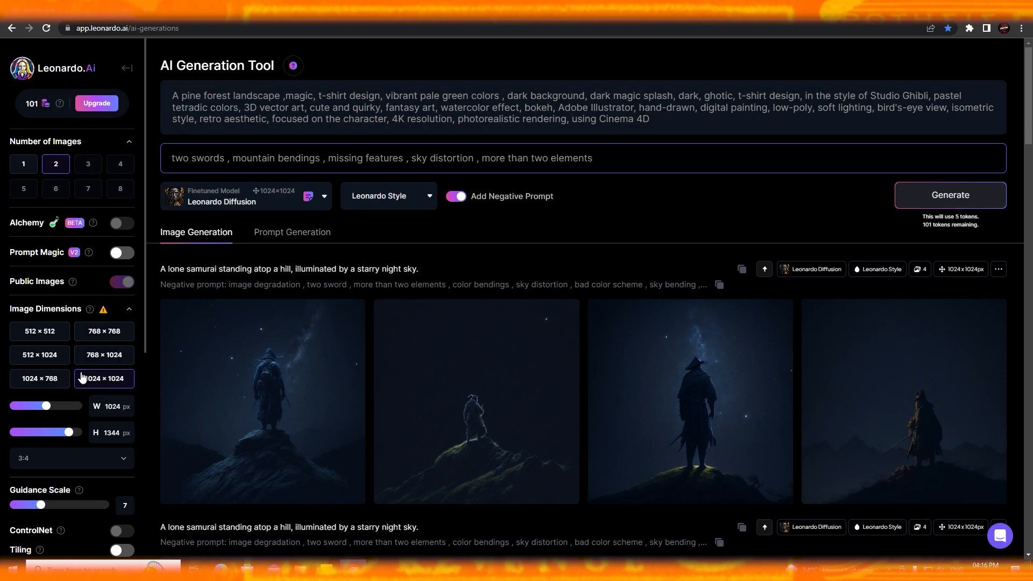
Step: Replace "pine forest landscape" with "lone samurai" in the prompt and generate images from the Image to Image source
{"action": "scroll", "coordinate": [64, 409], "scroll_direction": "down", "scroll_amount": 5}
{"action": "scroll", "coordinate": [30, 199], "scroll_direction": "up", "scroll_amount": 5}
{"action": "scroll", "coordinate": [87, 332], "scroll_direction": "down", "scroll_amount": 6}
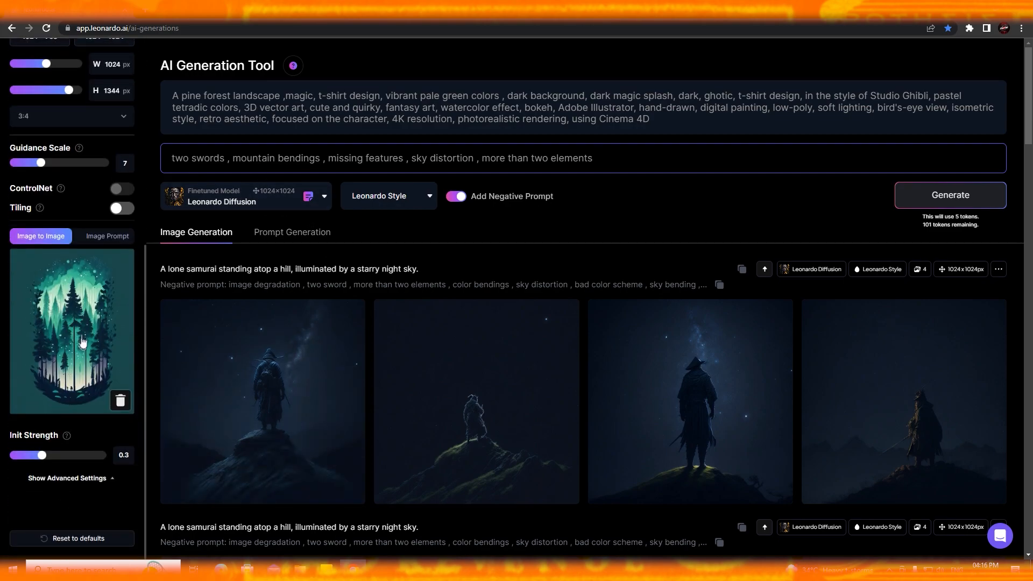
{"action": "left_click_drag", "start_coordinate": [280, 96], "coordinate": [185, 97]}
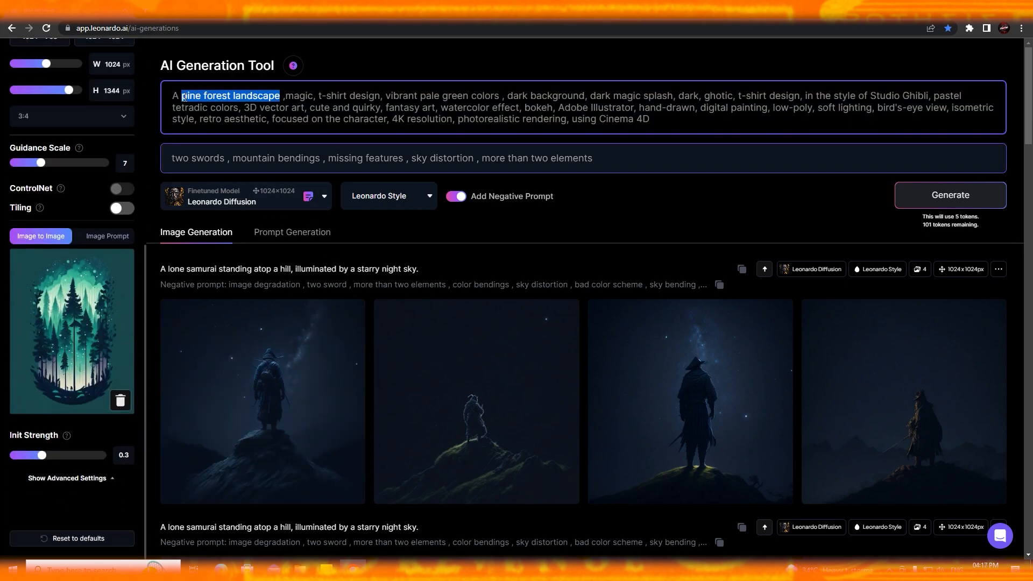
{"action": "type", "text": "lone samurai"}
{"action": "left_click_drag", "start_coordinate": [279, 96], "coordinate": [345, 100]}
{"action": "left_click", "coordinate": [393, 120]}
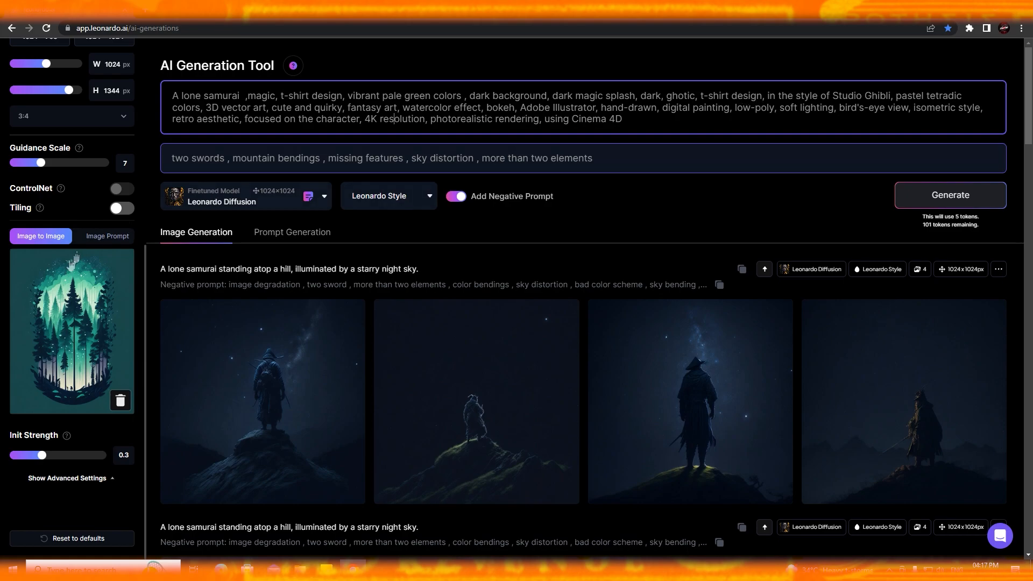
{"action": "scroll", "coordinate": [78, 256], "scroll_direction": "up", "scroll_amount": 6}
{"action": "left_click", "coordinate": [917, 200]}
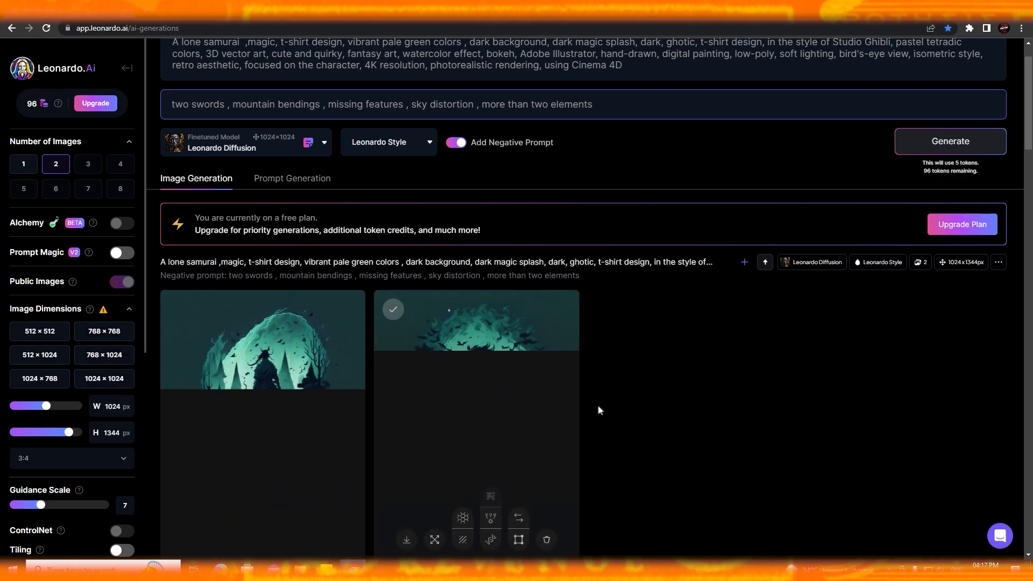
Step: Compare the two generated samurai images with the pine forest source image
{"action": "scroll", "coordinate": [621, 406], "scroll_direction": "down", "scroll_amount": 1}
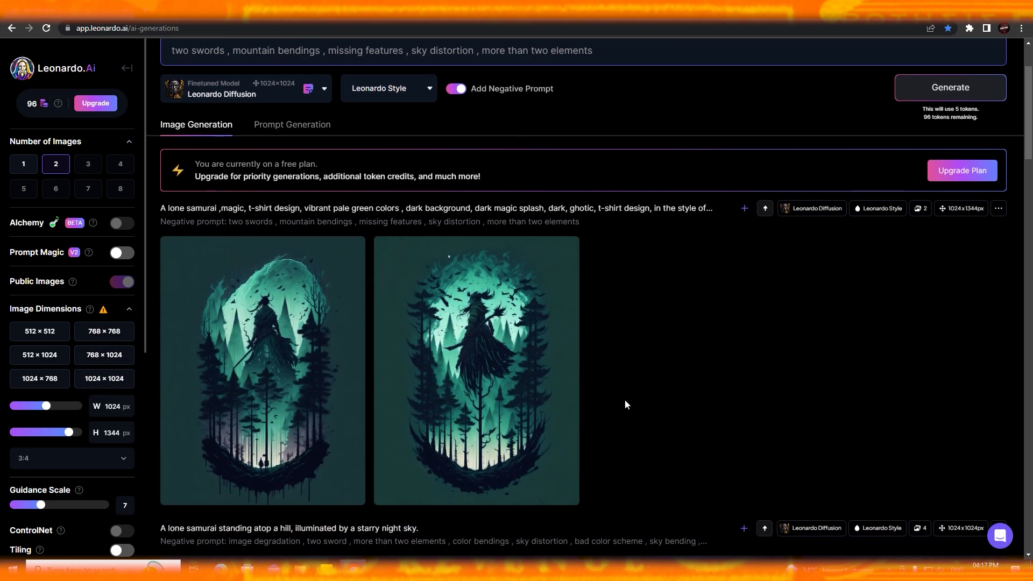
{"action": "scroll", "coordinate": [103, 420], "scroll_direction": "down", "scroll_amount": 6}
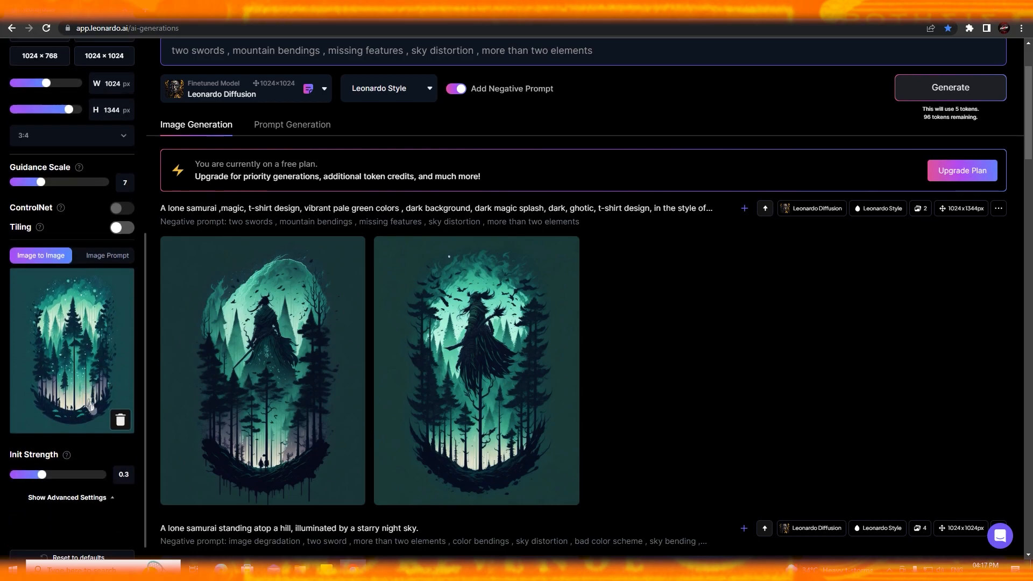
{"action": "scroll", "coordinate": [96, 407], "scroll_direction": "up", "scroll_amount": 1}
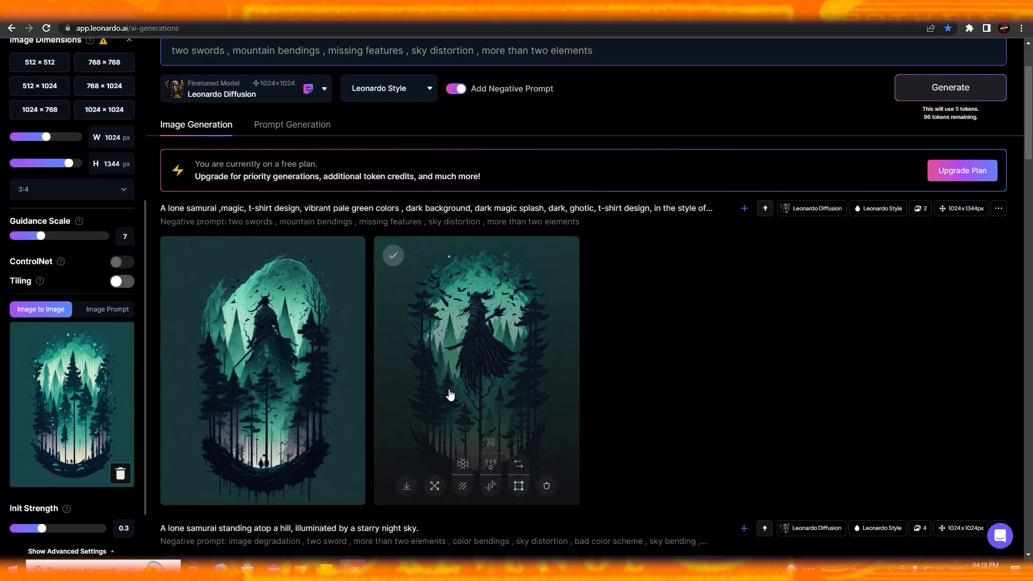
Step: Examine the second generated samurai image at full size, from its top down to the base of the forest
{"action": "left_click", "coordinate": [507, 338]}
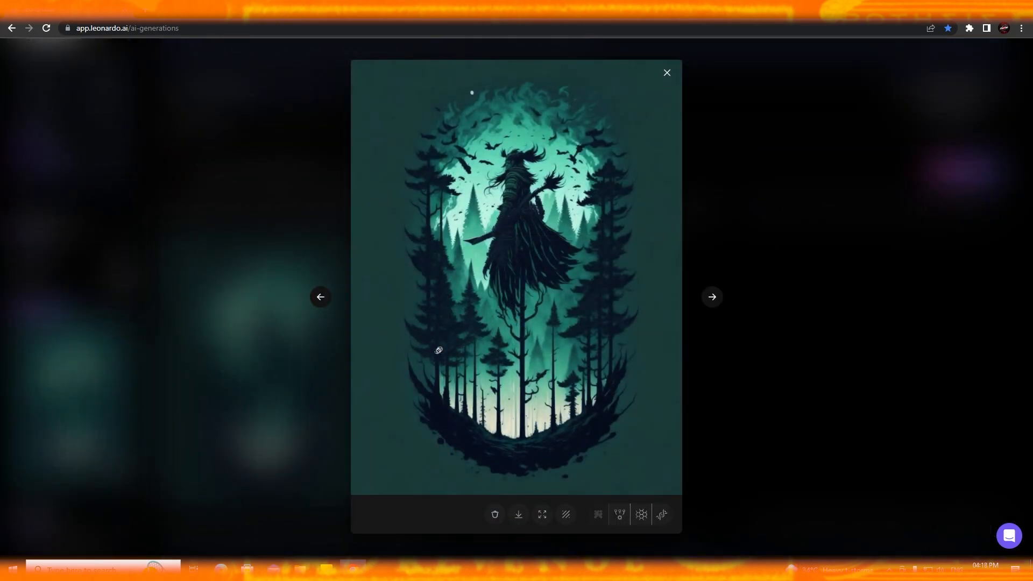
{"action": "left_click", "coordinate": [517, 270]}
{"action": "scroll", "coordinate": [584, 418], "scroll_direction": "down", "scroll_amount": 2}
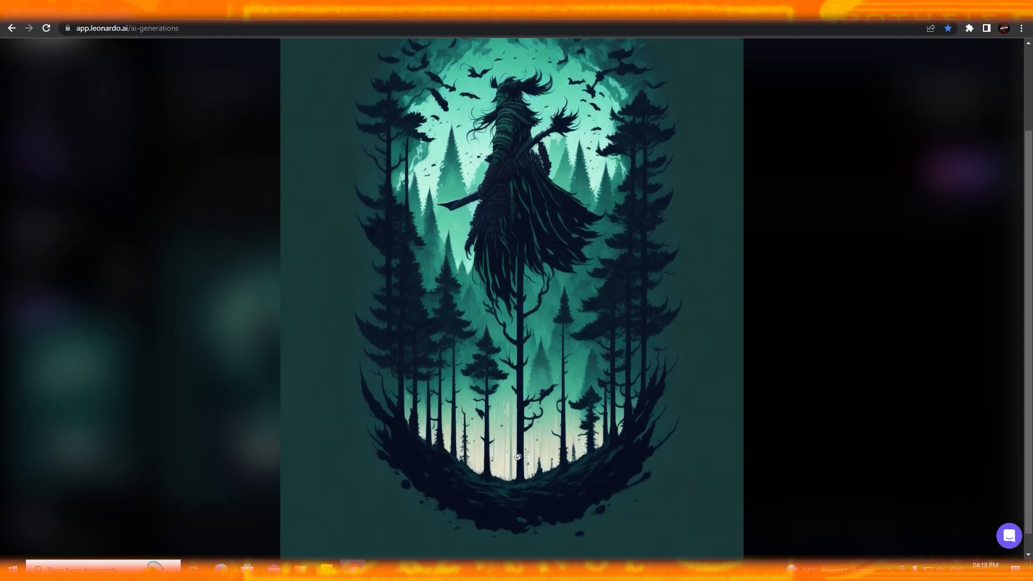
{"action": "left_click", "coordinate": [574, 329]}
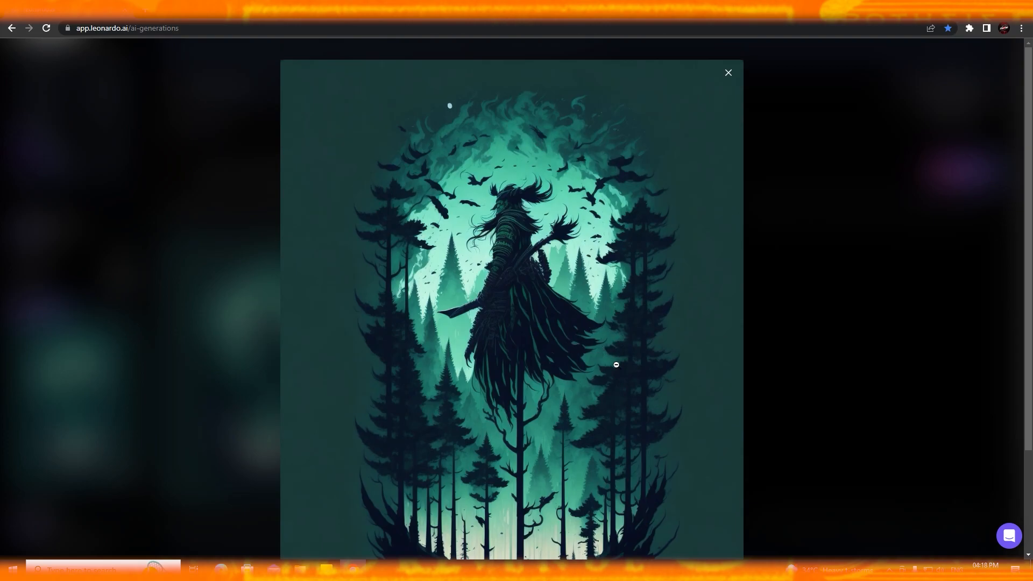
{"action": "scroll", "coordinate": [614, 364], "scroll_direction": "down", "scroll_amount": 1}
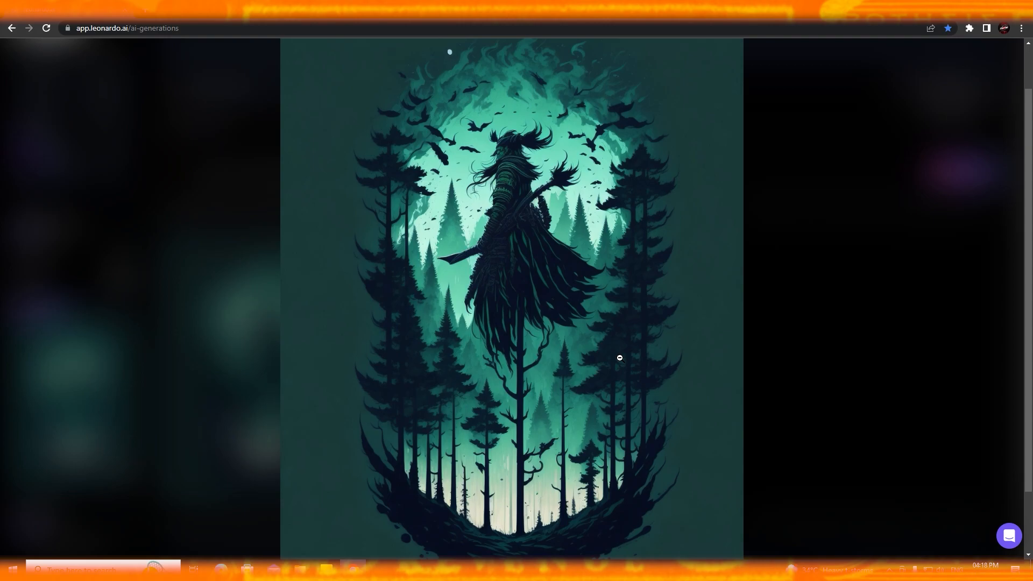
{"action": "scroll", "coordinate": [614, 350], "scroll_direction": "up", "scroll_amount": 1}
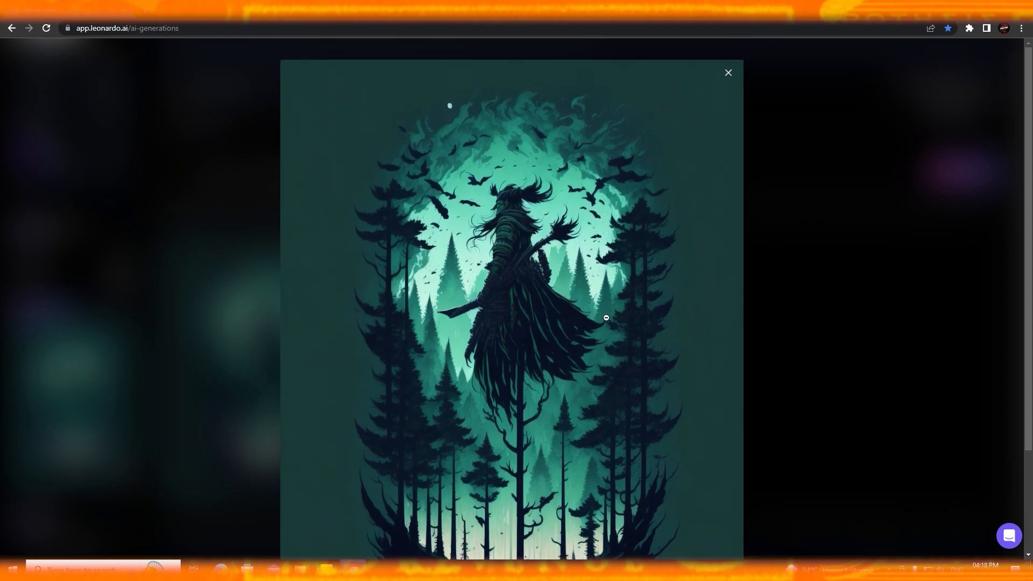
{"action": "left_click", "coordinate": [728, 72]}
Step: Set the aspect ratio to 1:1 and the image dimensions to 1024 × 1024, and generate the lone samurai images again
{"action": "scroll", "coordinate": [73, 269], "scroll_direction": "up", "scroll_amount": 3}
{"action": "left_click", "coordinate": [70, 409]}
{"action": "left_click", "coordinate": [48, 429]}
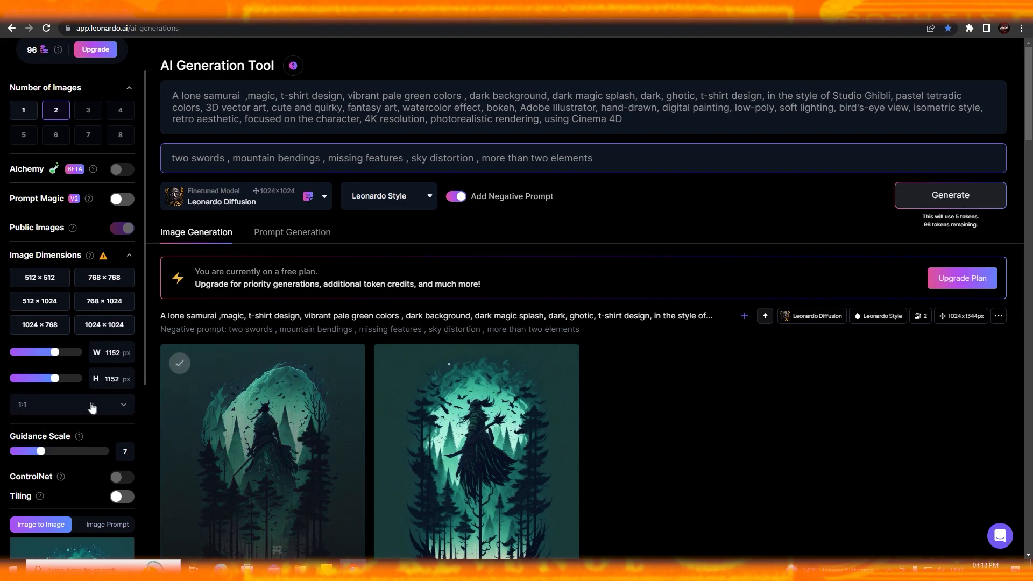
{"action": "mouse_move", "coordinate": [102, 260]}
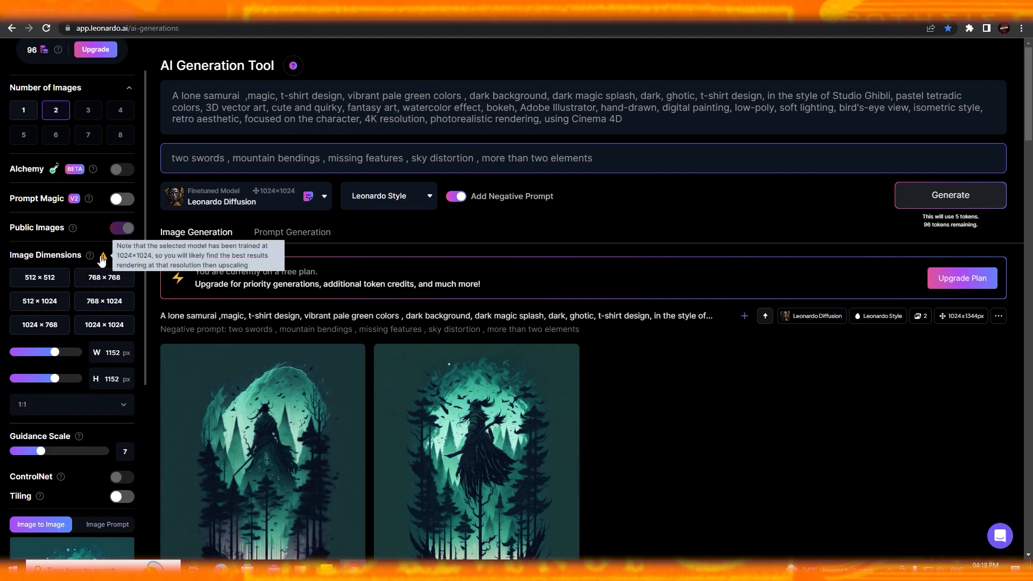
{"action": "left_click", "coordinate": [104, 325]}
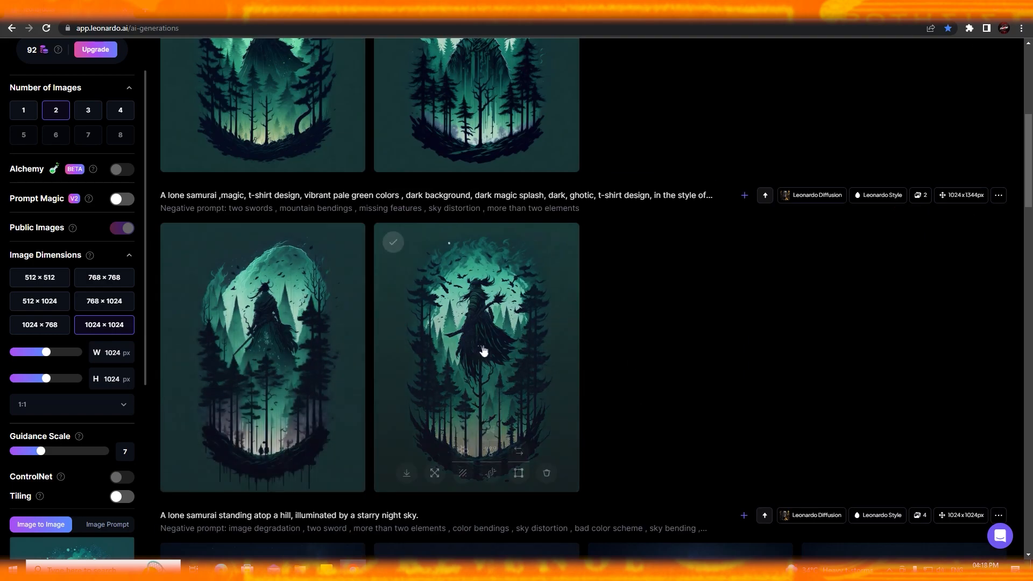
Step: Compare the new square samurai images with the earlier 3:4 ones and examine the horned samurai at full size
{"action": "scroll", "coordinate": [447, 345], "scroll_direction": "up", "scroll_amount": 7}
{"action": "scroll", "coordinate": [372, 318], "scroll_direction": "down", "scroll_amount": 3}
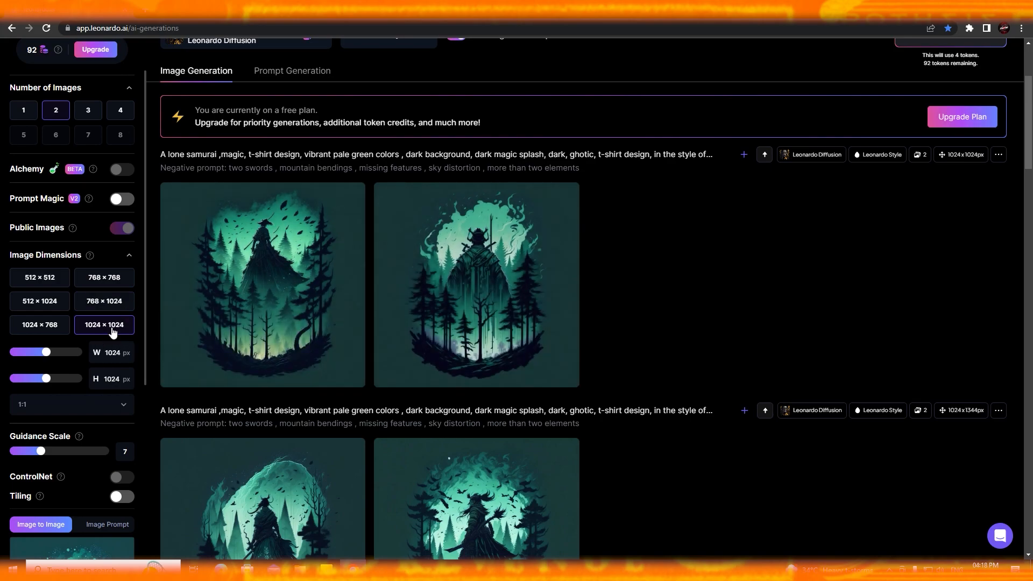
{"action": "left_click", "coordinate": [518, 289]}
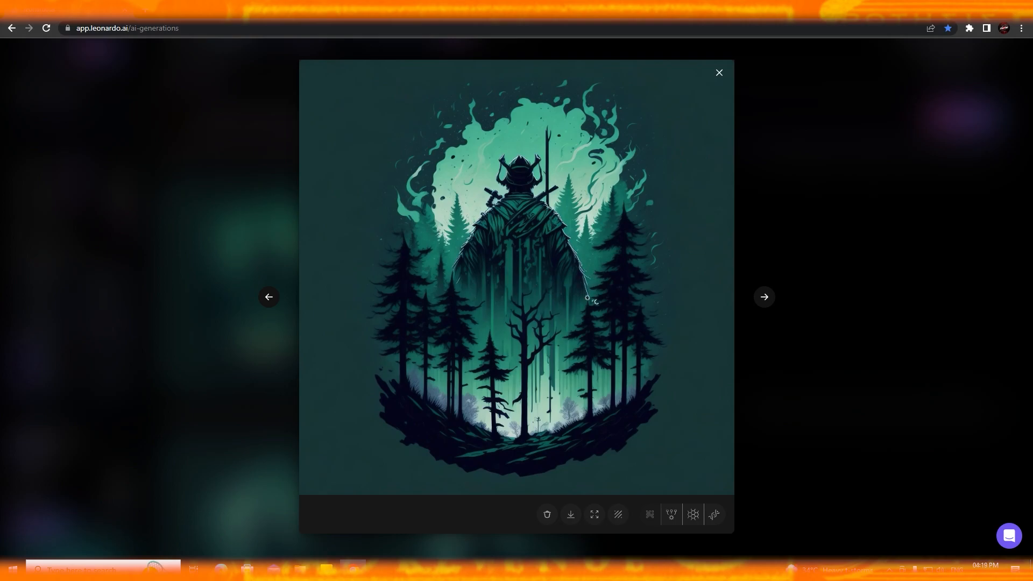
{"action": "left_click", "coordinate": [719, 74]}
{"action": "scroll", "coordinate": [129, 378], "scroll_direction": "down", "scroll_amount": 4}
{"action": "left_click", "coordinate": [477, 285]}
{"action": "left_click", "coordinate": [544, 284]}
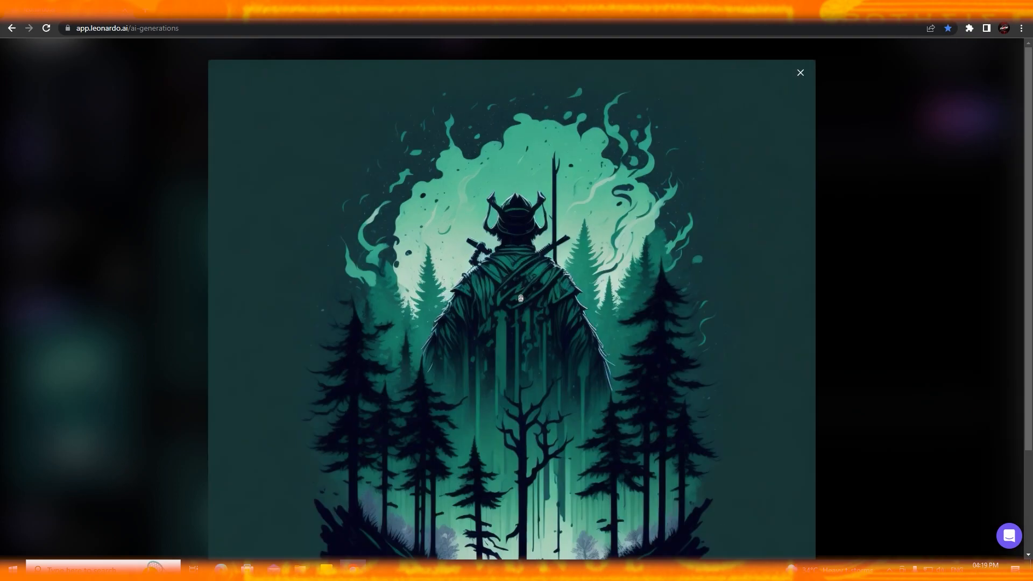
{"action": "scroll", "coordinate": [505, 339], "scroll_direction": "down", "scroll_amount": 2}
{"action": "left_click", "coordinate": [504, 339]}
{"action": "key", "text": "Escape"}
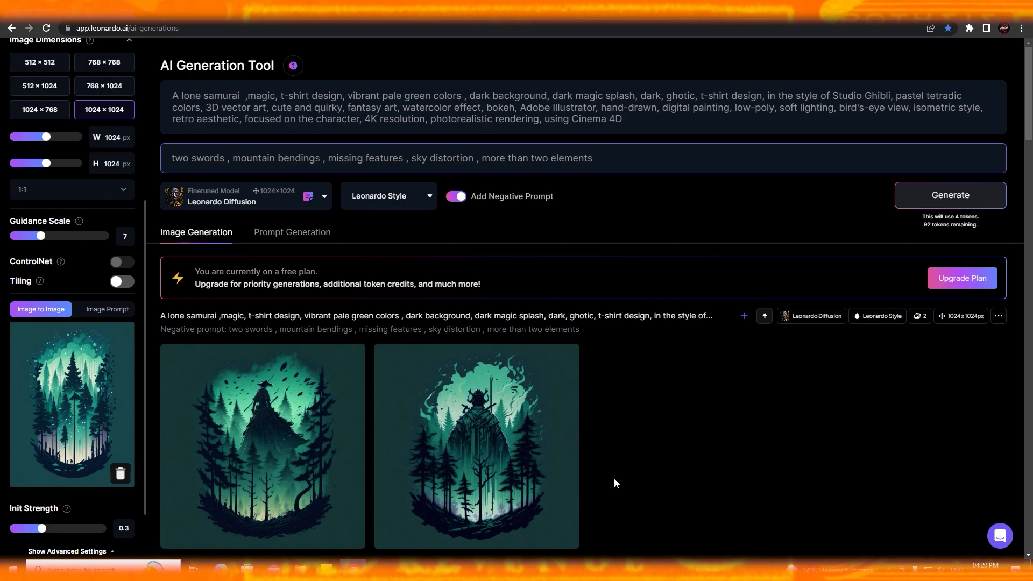
Step: Create alternate, HD smooth and HD crisp upscales, an unzoomed version and a background-free version of the square horned samurai image
{"action": "left_click", "coordinate": [562, 485]}
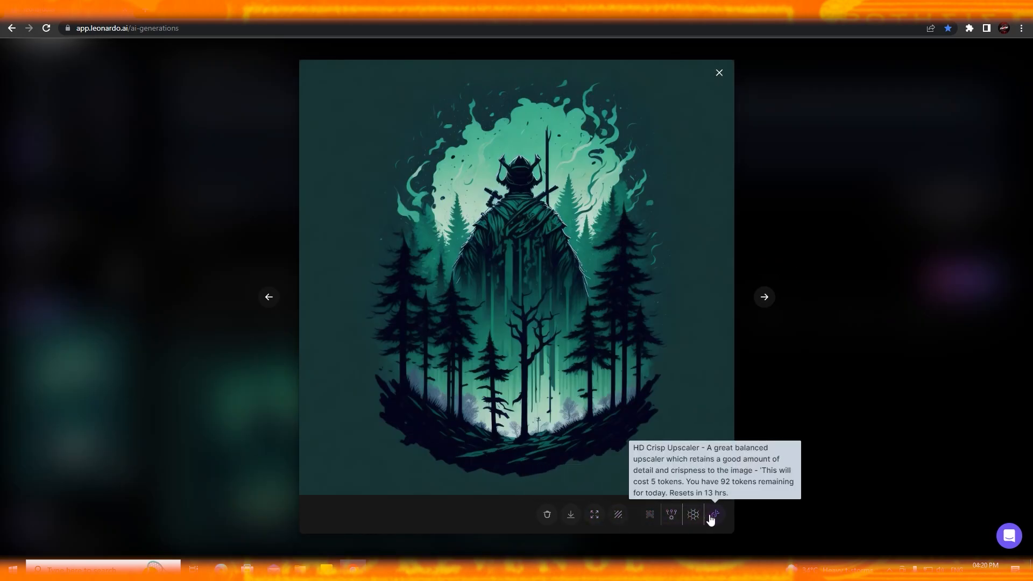
{"action": "left_click", "coordinate": [673, 520]}
{"action": "left_click", "coordinate": [694, 519]}
{"action": "left_click", "coordinate": [715, 517]}
{"action": "left_click", "coordinate": [619, 516]}
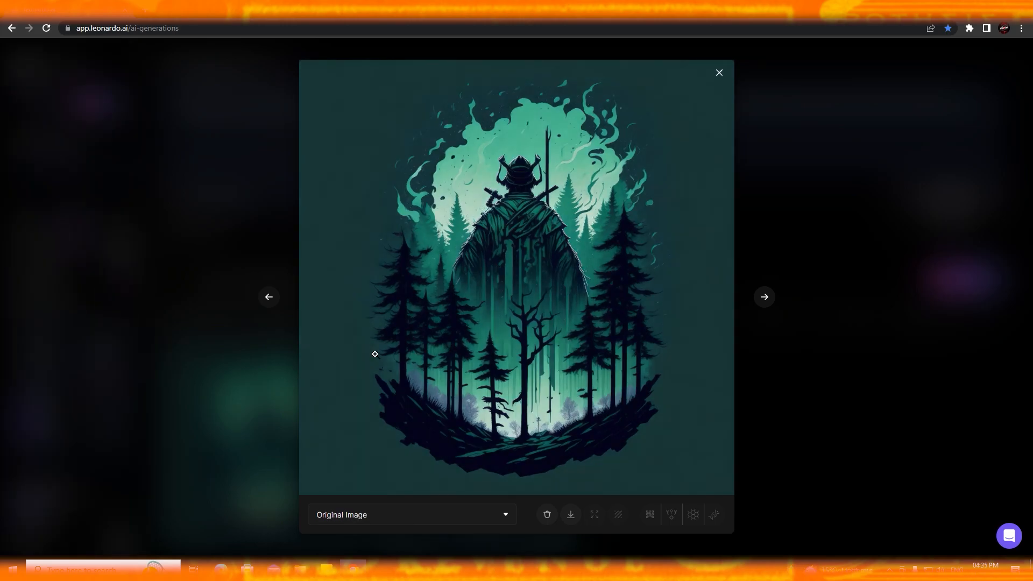
Step: Compare the horned samurai's No Background, Alternate Upscaled, HD Crisp Upscaled and Unzoomed versions with the Original Image
{"action": "left_click", "coordinate": [409, 517]}
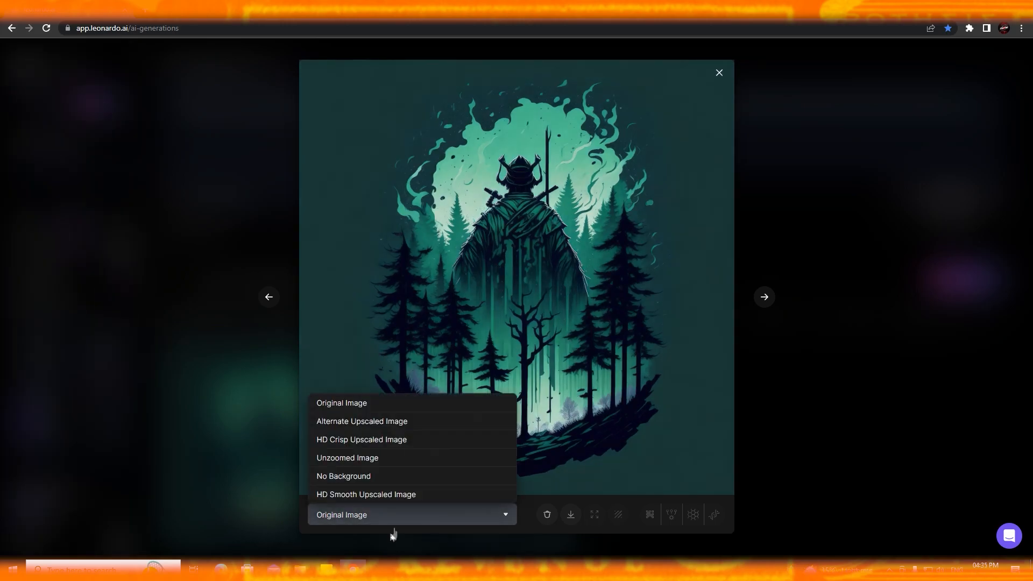
{"action": "left_click", "coordinate": [353, 476]}
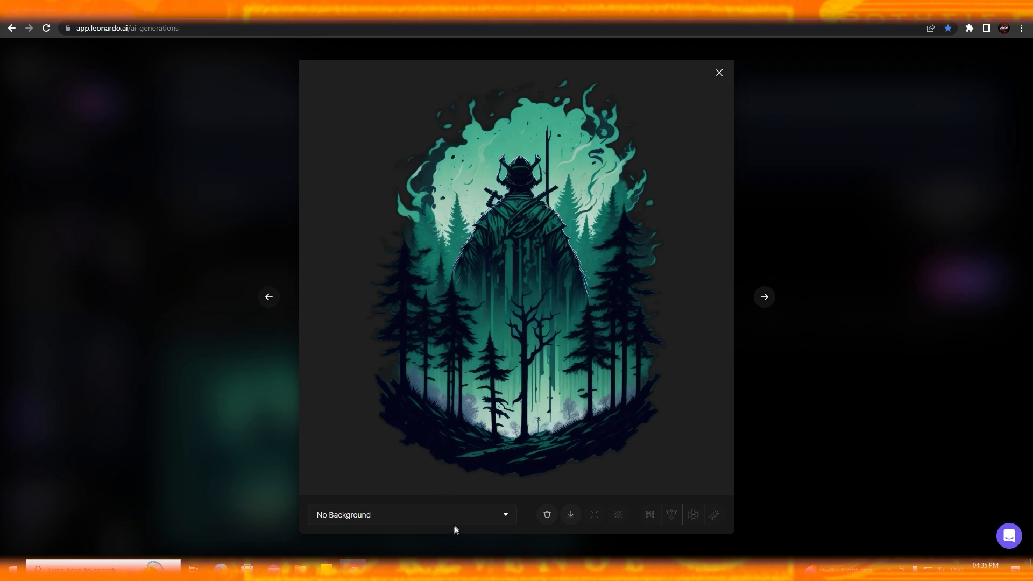
{"action": "left_click", "coordinate": [424, 516]}
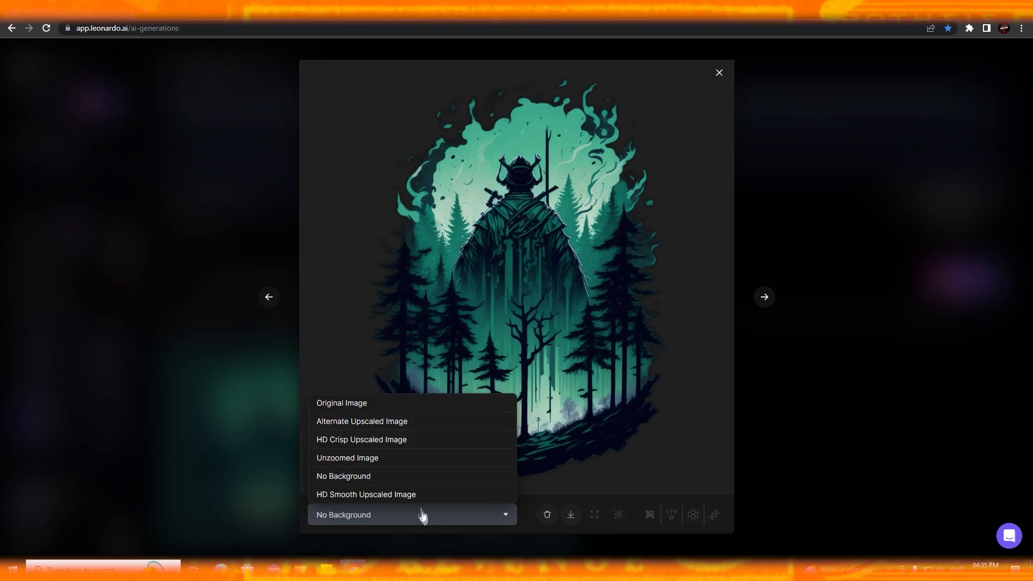
{"action": "left_click", "coordinate": [366, 410]}
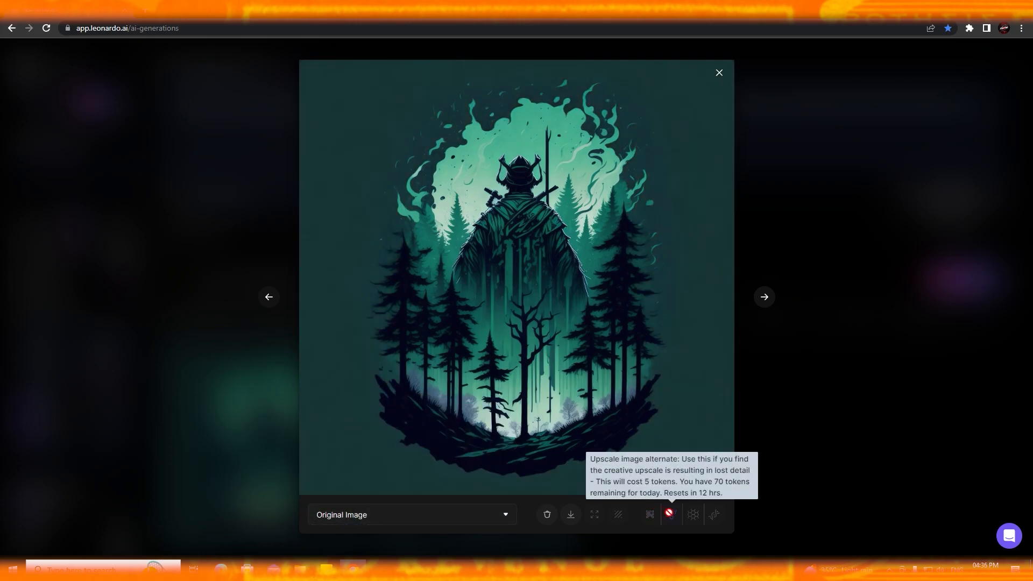
{"action": "left_click", "coordinate": [482, 517]}
{"action": "left_click", "coordinate": [341, 423]}
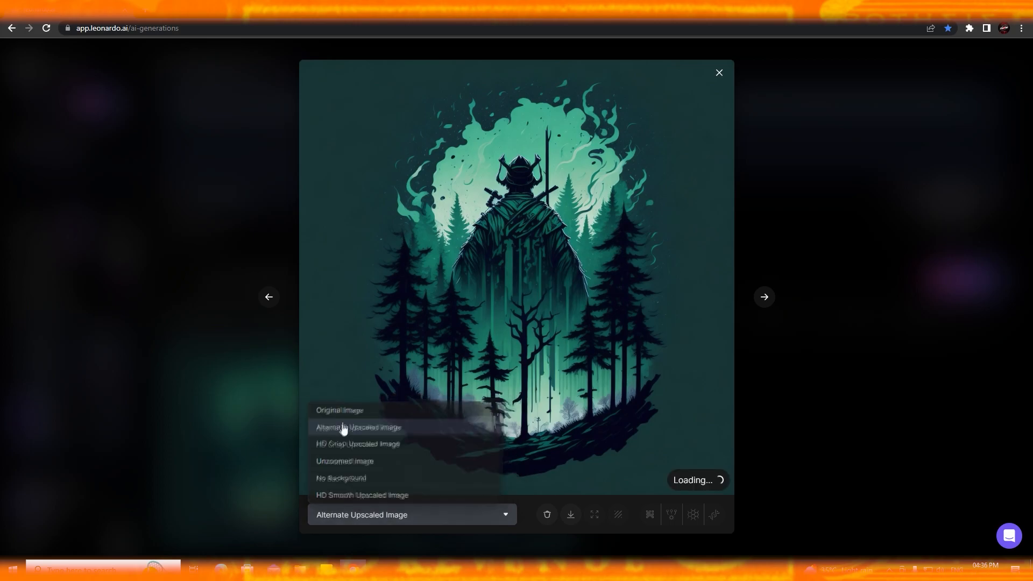
{"action": "left_click", "coordinate": [426, 514]}
{"action": "left_click", "coordinate": [359, 443]}
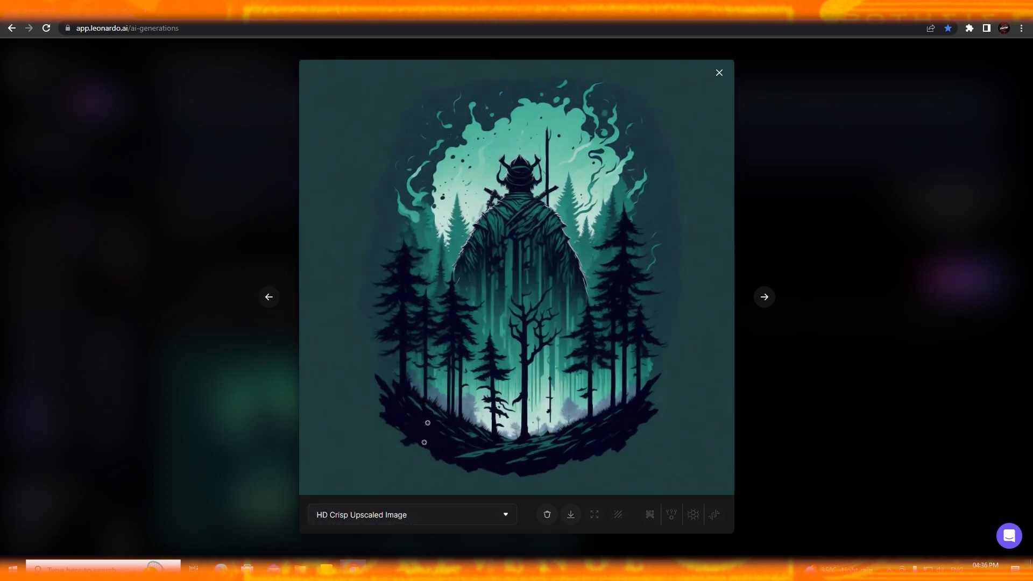
{"action": "left_click", "coordinate": [448, 511]}
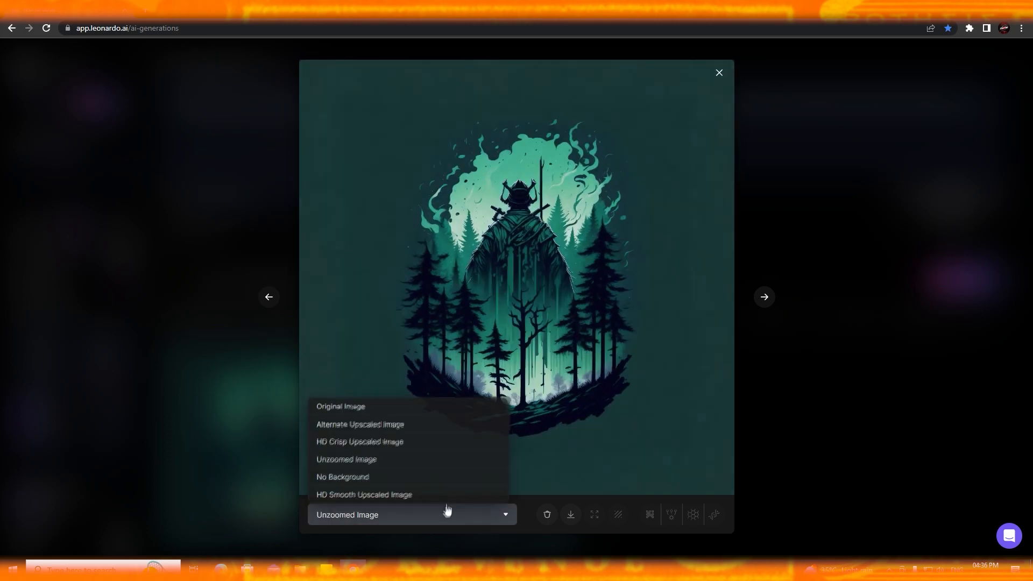
{"action": "left_click", "coordinate": [369, 408]}
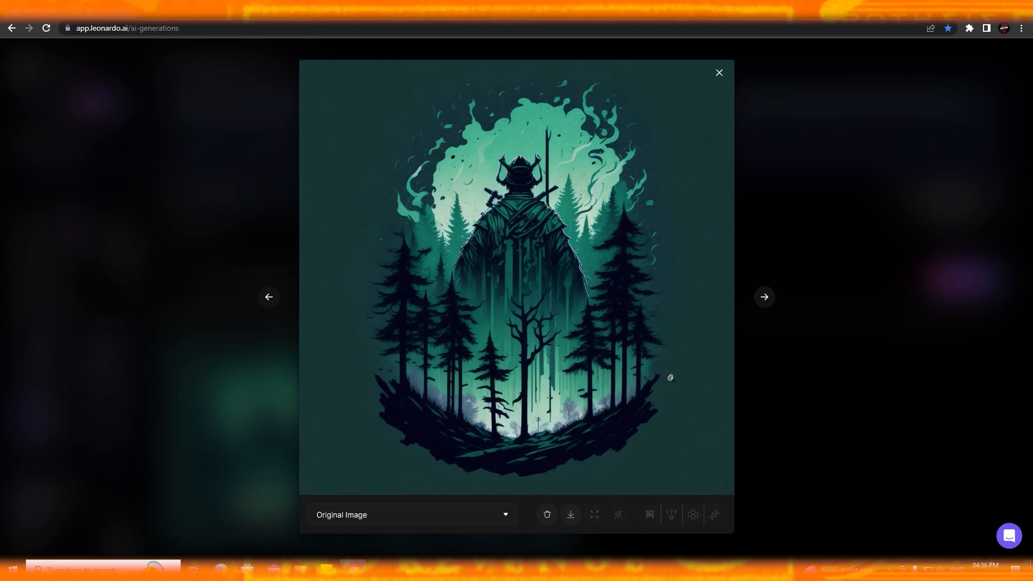
{"action": "key", "text": "Escape"}
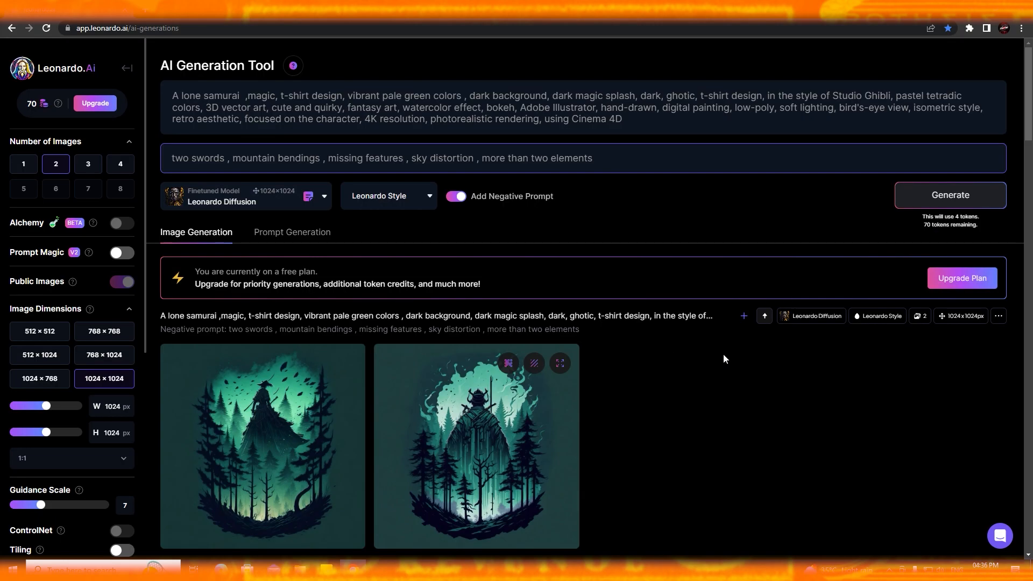